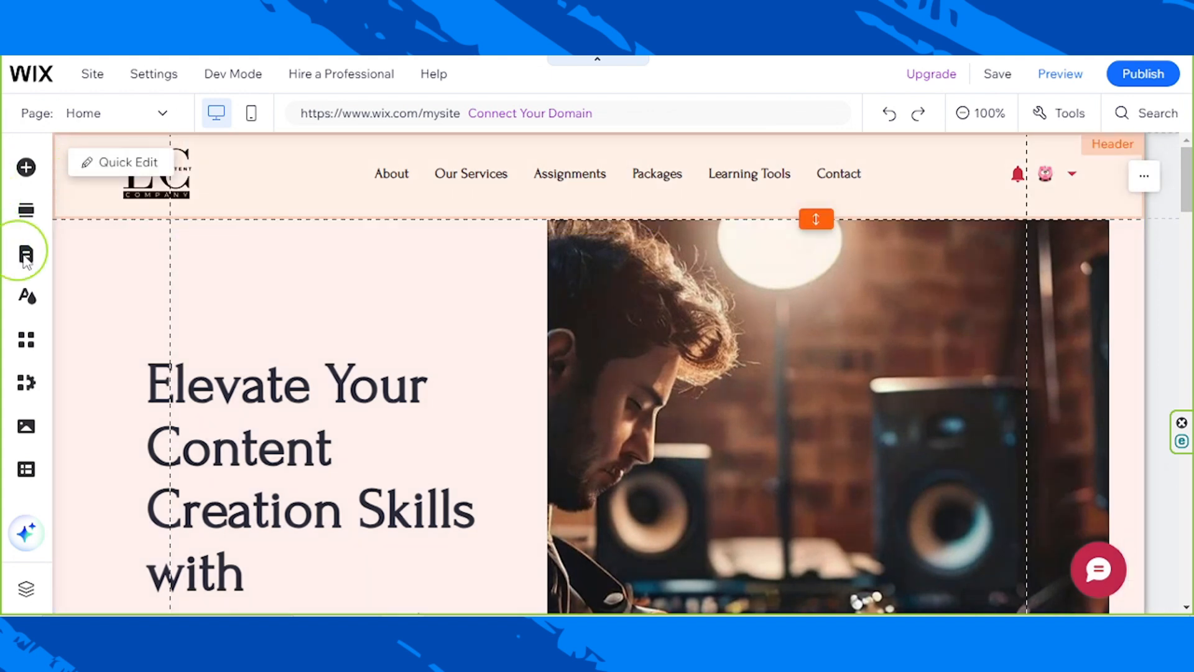
Open the list of bookings pages among the site's pages
{"action": "left_click", "coordinate": [27, 257]}
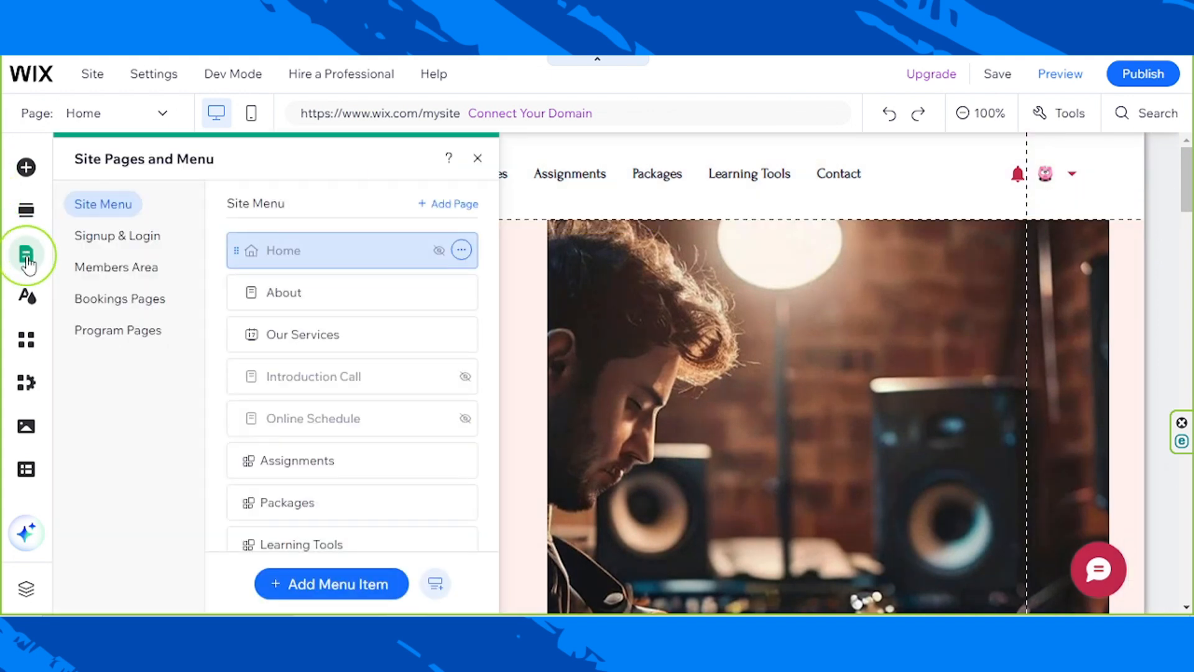
{"action": "left_click", "coordinate": [92, 298]}
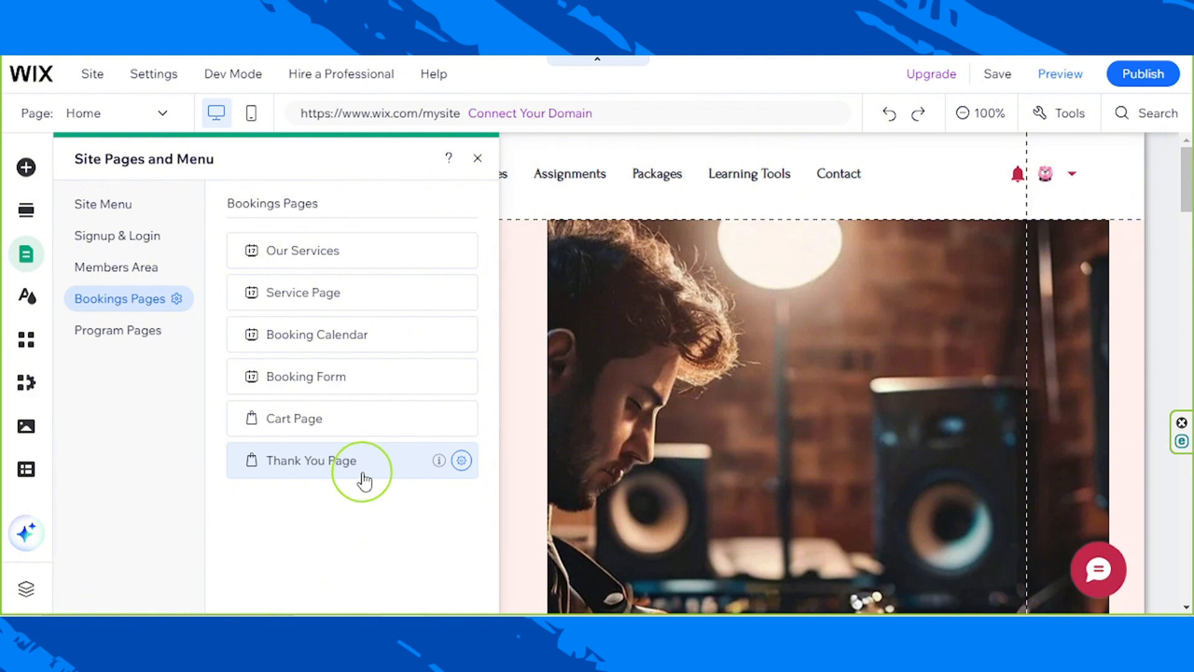
Search the app market for "Wix bookings" and view the Wix Bookings app's details, closing the market when done
{"action": "left_click", "coordinate": [32, 353]}
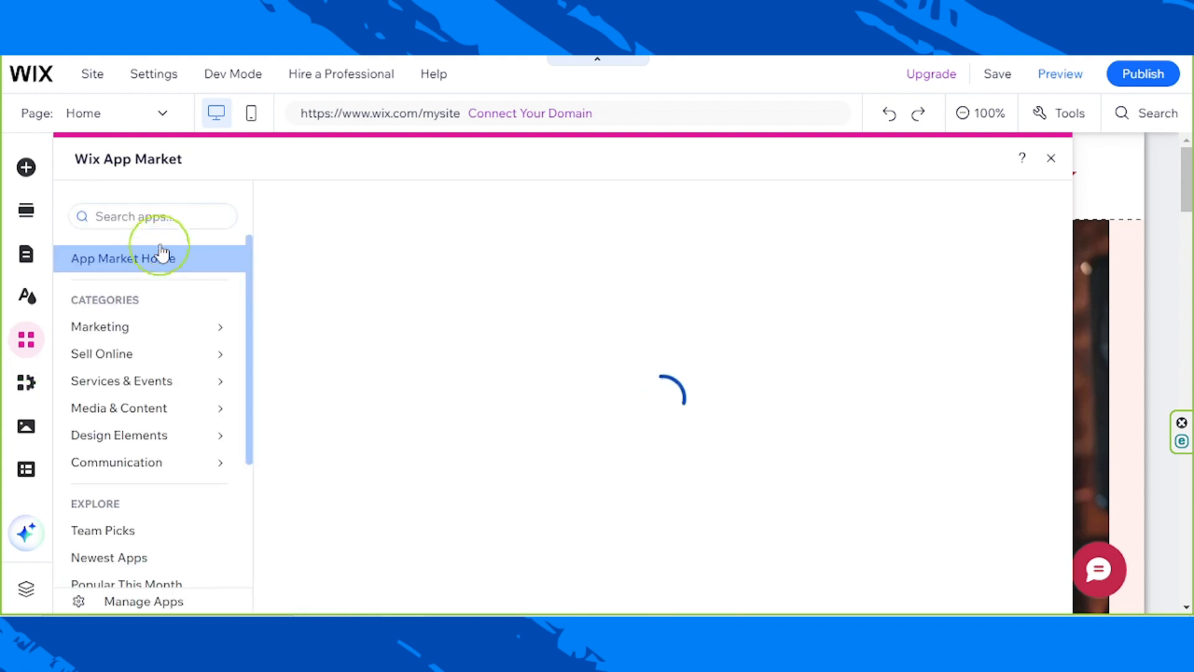
{"action": "left_click", "coordinate": [161, 216]}
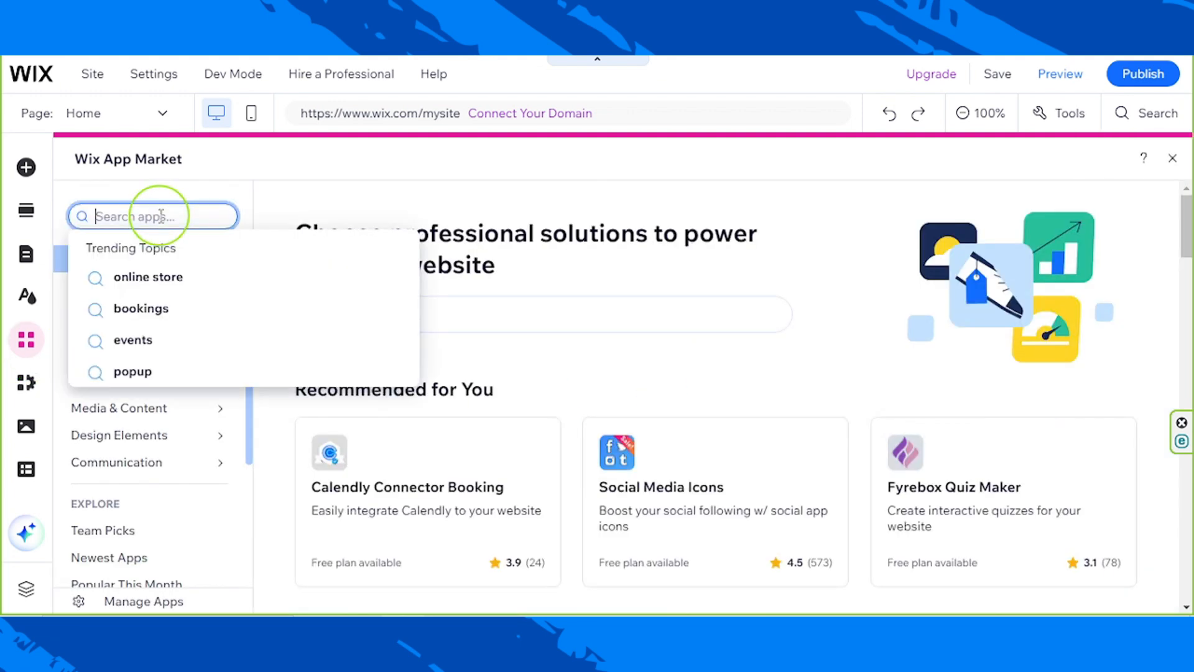
{"action": "type", "text": "Wix booking"}
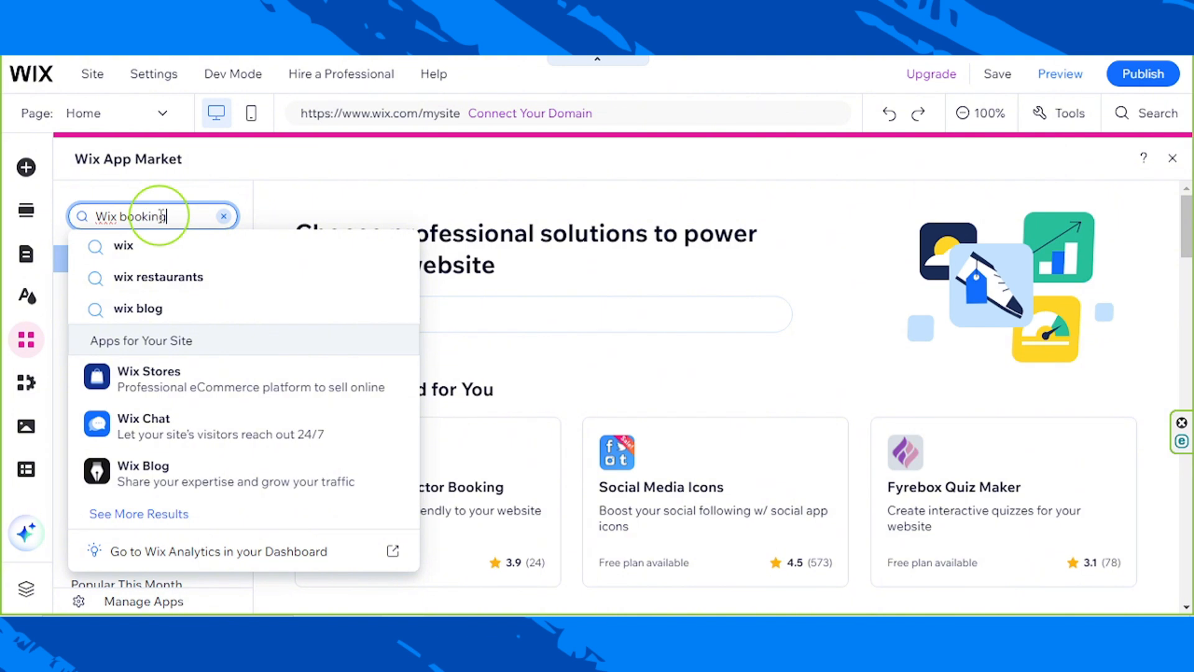
{"action": "type", "text": "s"}
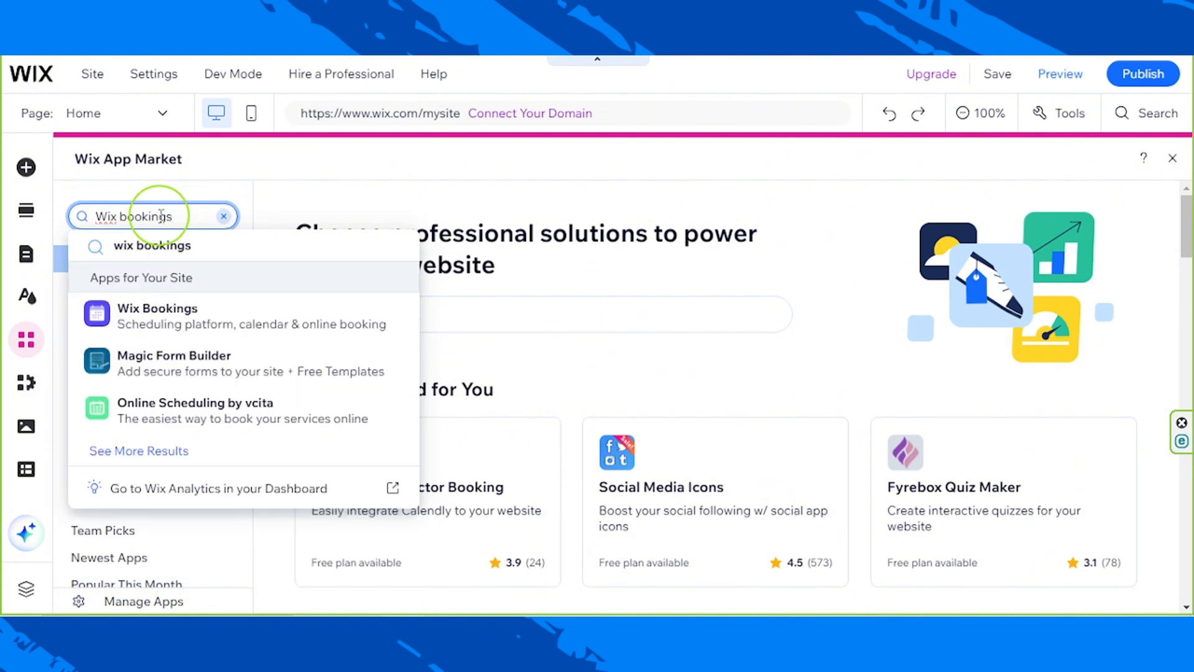
{"action": "left_click", "coordinate": [155, 330]}
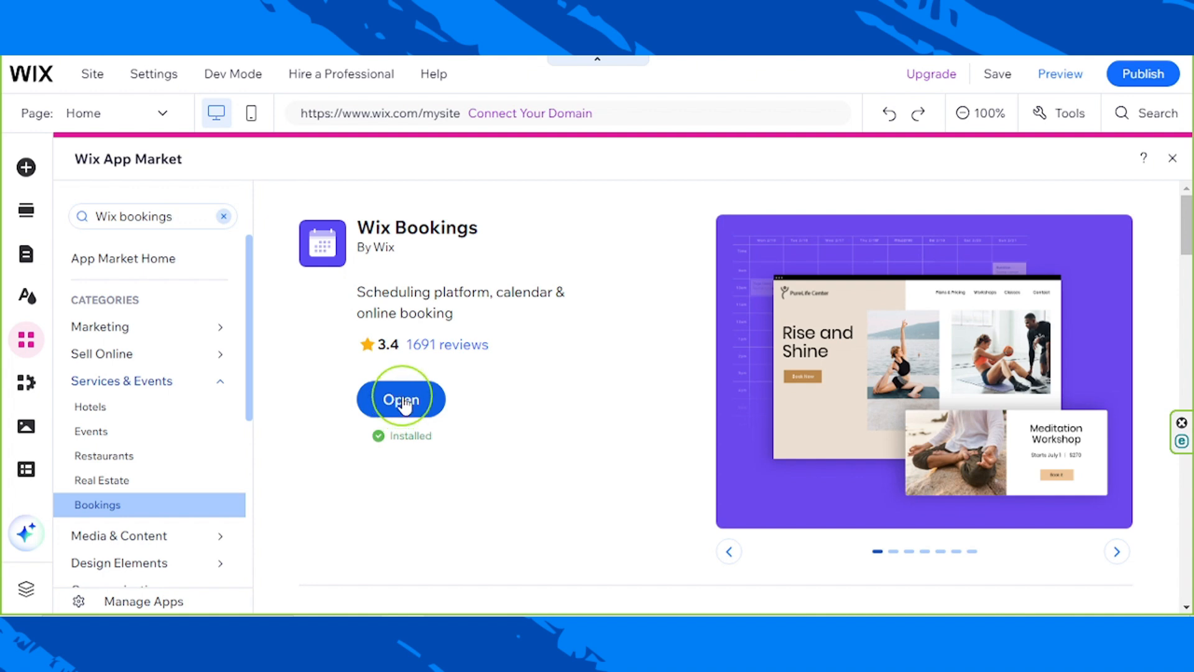
{"action": "left_click", "coordinate": [1171, 167]}
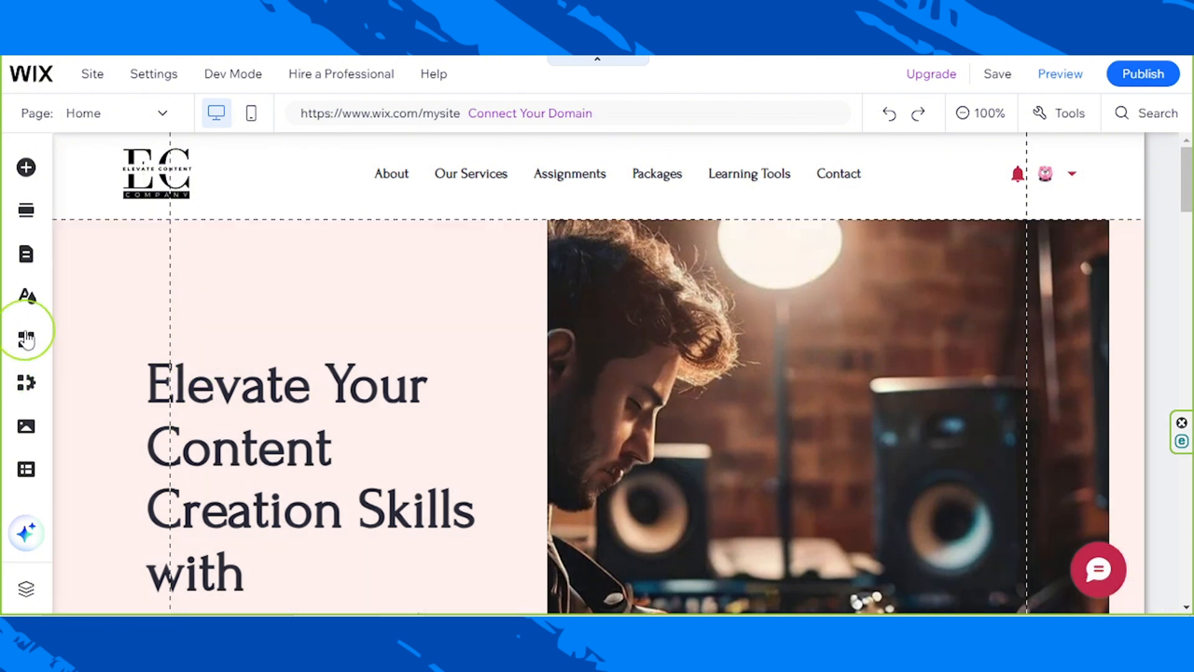
Return to the bookings pages list and review the Wix Bookings setup and management options in My Business
{"action": "left_click", "coordinate": [23, 272]}
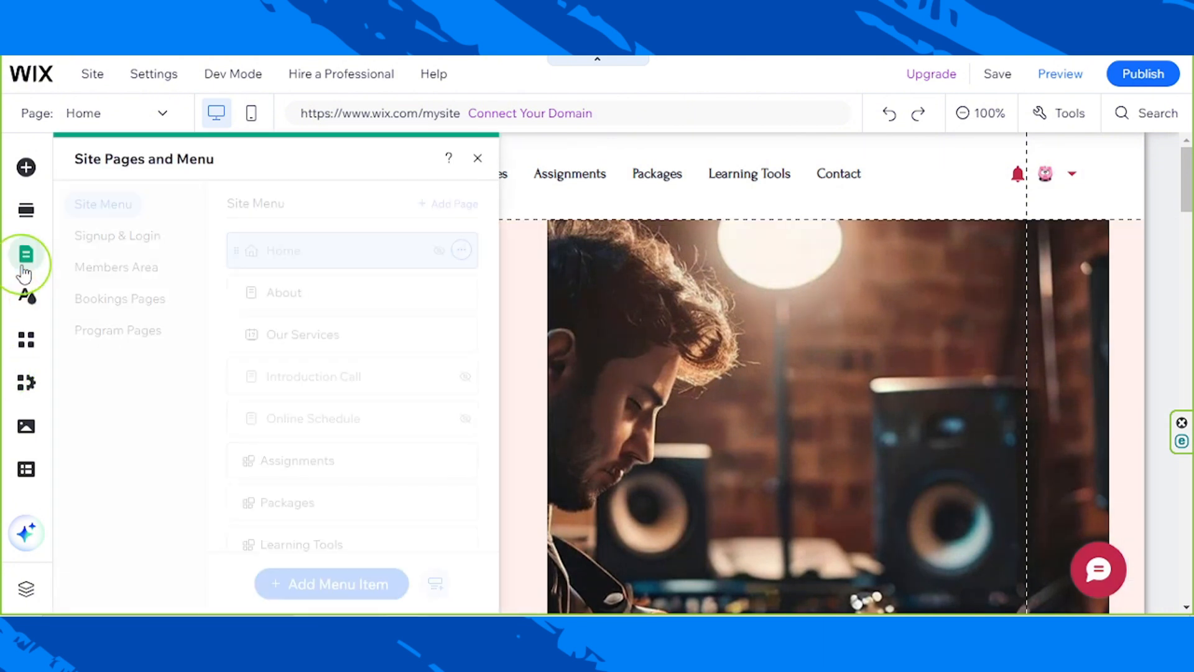
{"action": "left_click", "coordinate": [165, 309]}
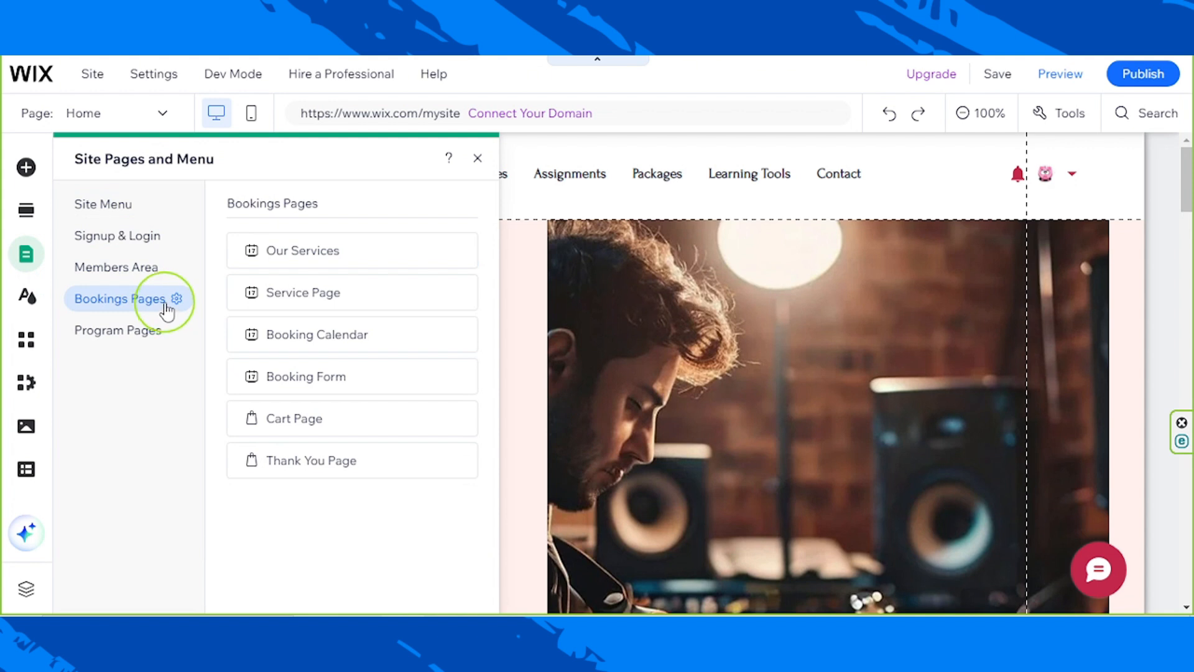
{"action": "left_click", "coordinate": [26, 384]}
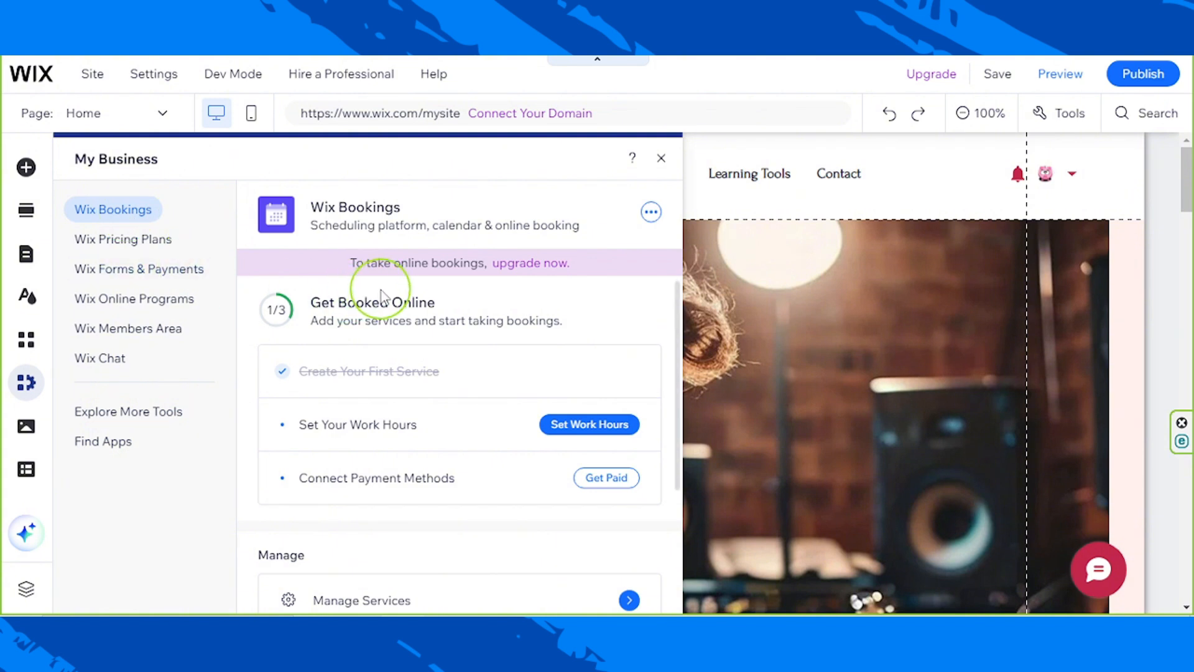
{"action": "scroll", "coordinate": [380, 295], "scroll_direction": "down", "scroll_amount": 2}
{"action": "scroll", "coordinate": [358, 355], "scroll_direction": "up", "scroll_amount": 1}
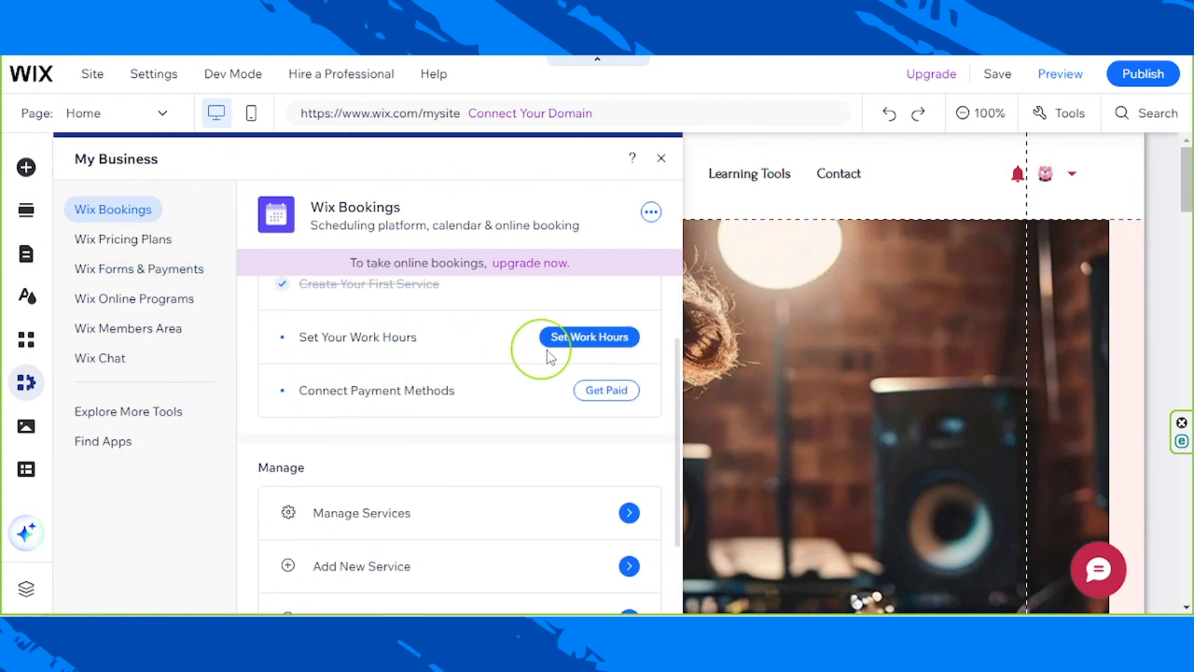
{"action": "scroll", "coordinate": [555, 352], "scroll_direction": "down", "scroll_amount": 1}
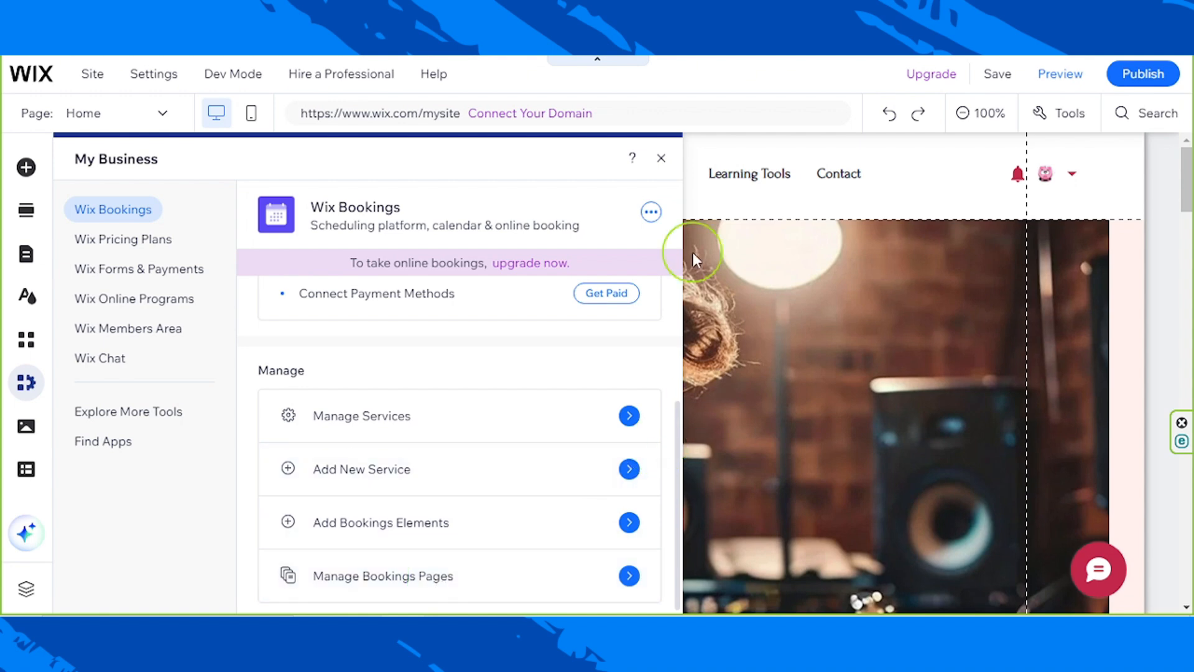
{"action": "left_click", "coordinate": [661, 158]}
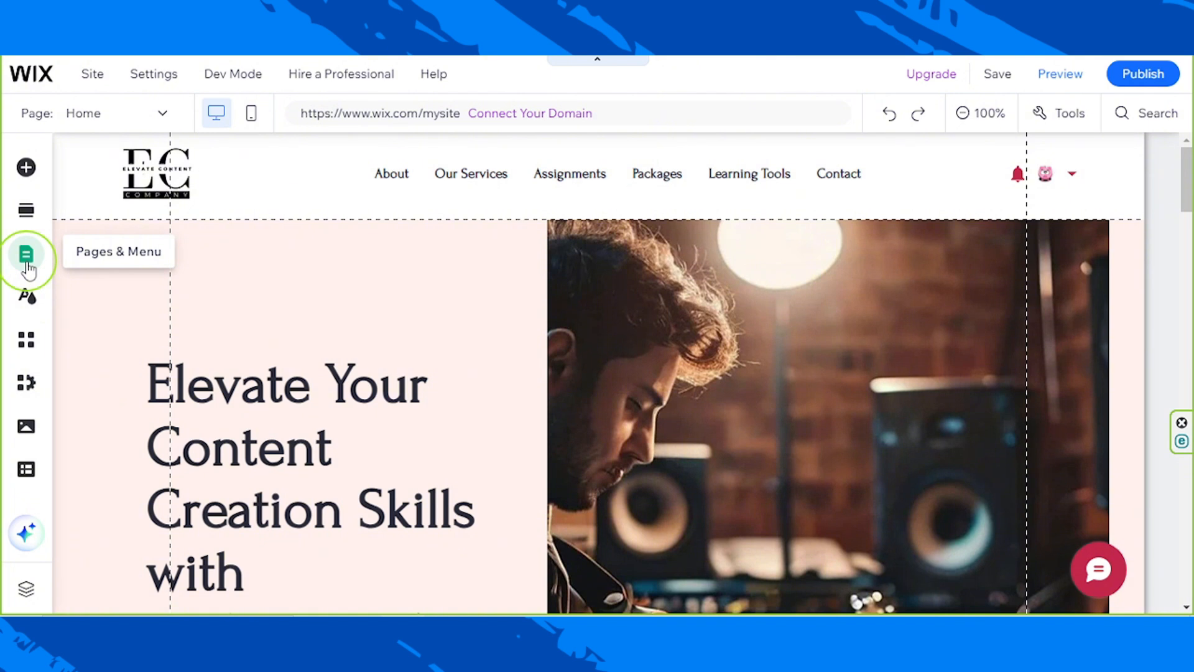
Open the Our Services page from the bookings pages and clear the page list from view
{"action": "left_click", "coordinate": [28, 266]}
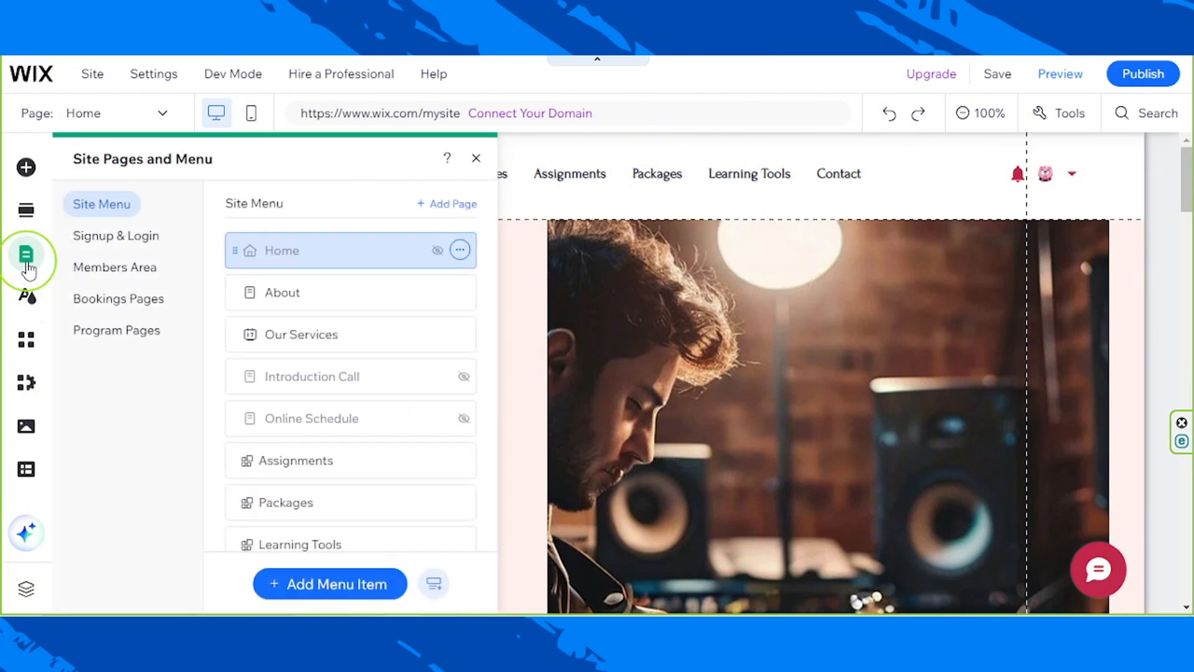
{"action": "left_click", "coordinate": [97, 311]}
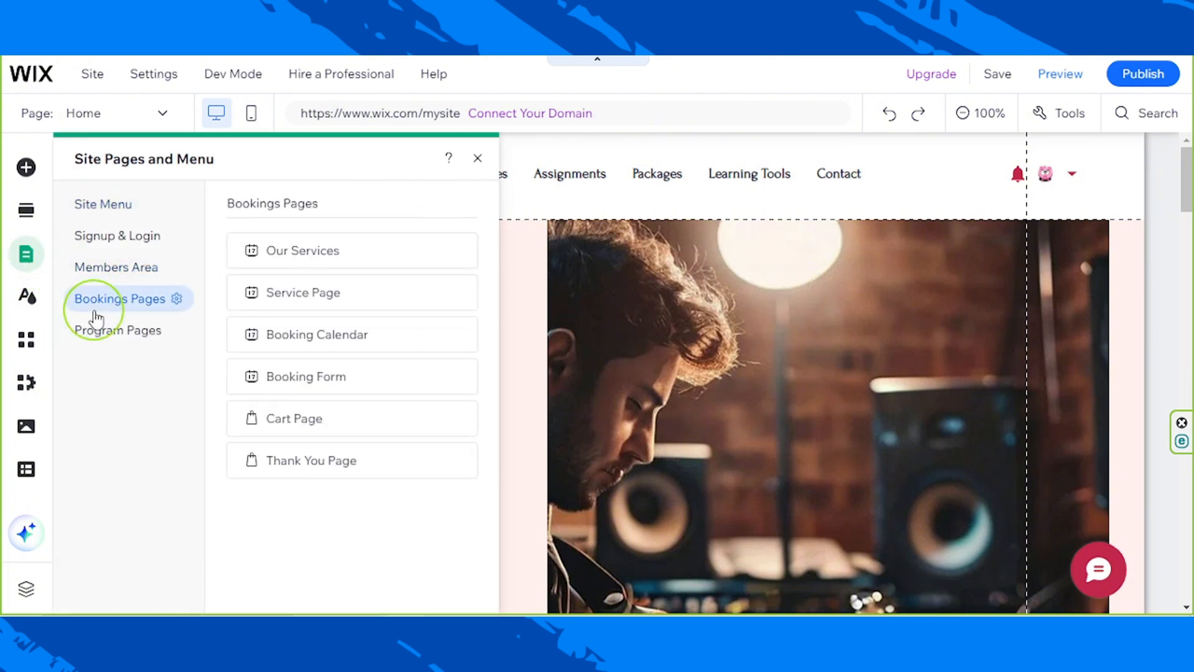
{"action": "left_click", "coordinate": [317, 252]}
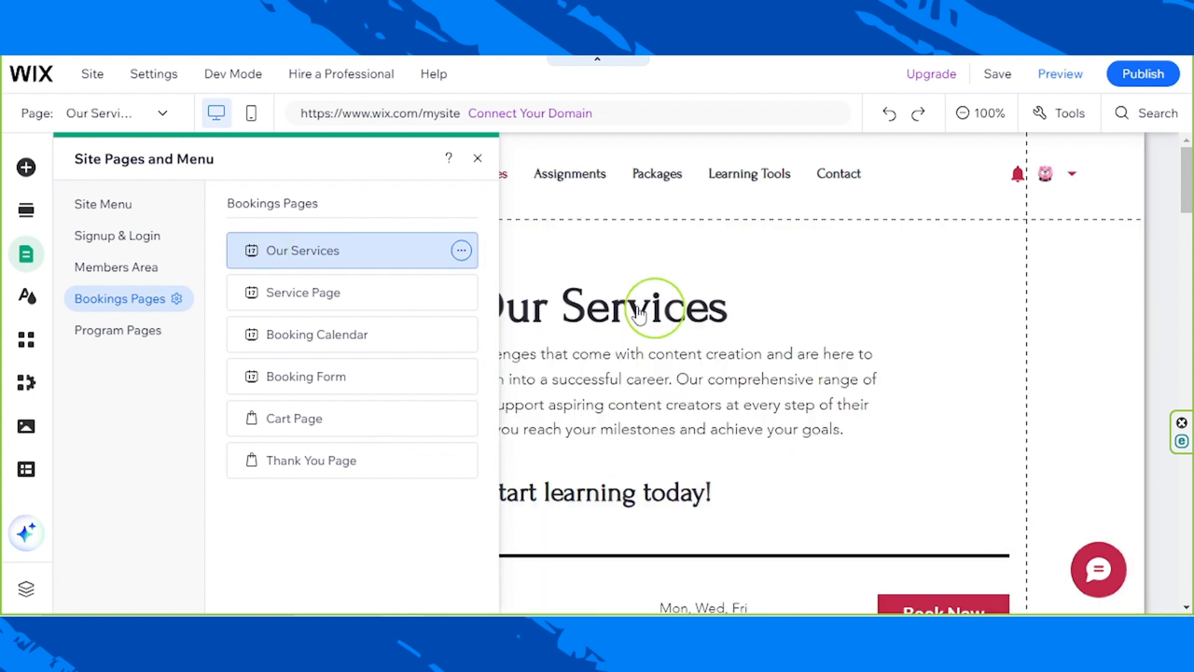
{"action": "left_click", "coordinate": [478, 159]}
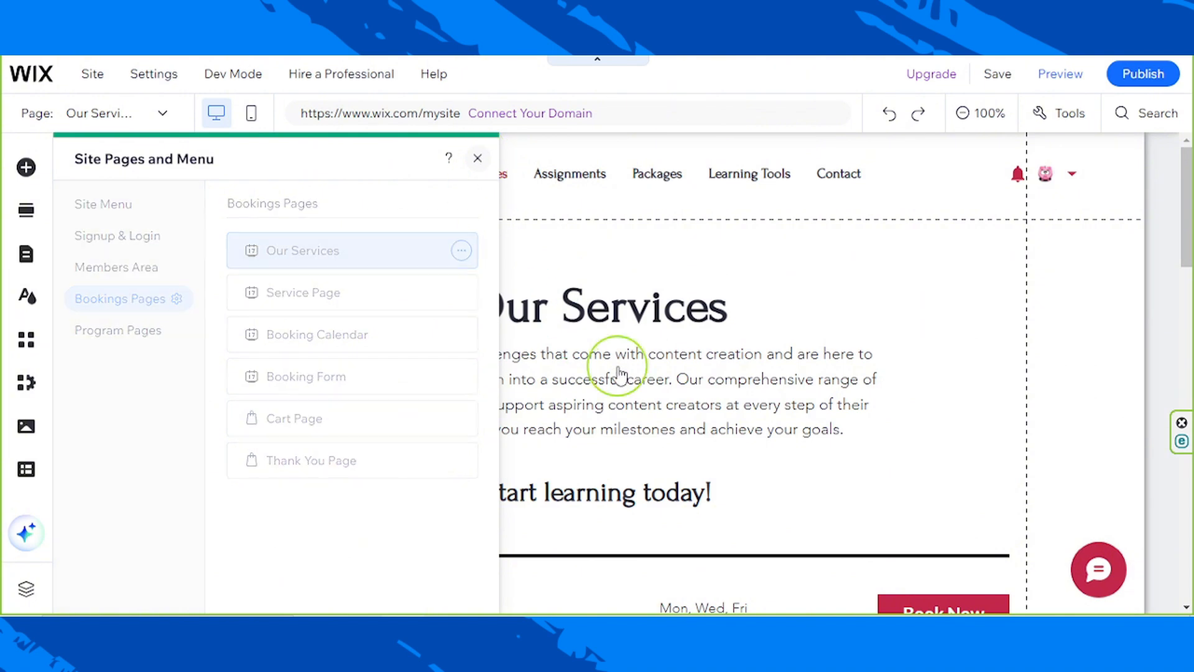
Examine the Our Services page, including its heading, service listings and booking buttons
{"action": "scroll", "coordinate": [619, 373], "scroll_direction": "down", "scroll_amount": 7}
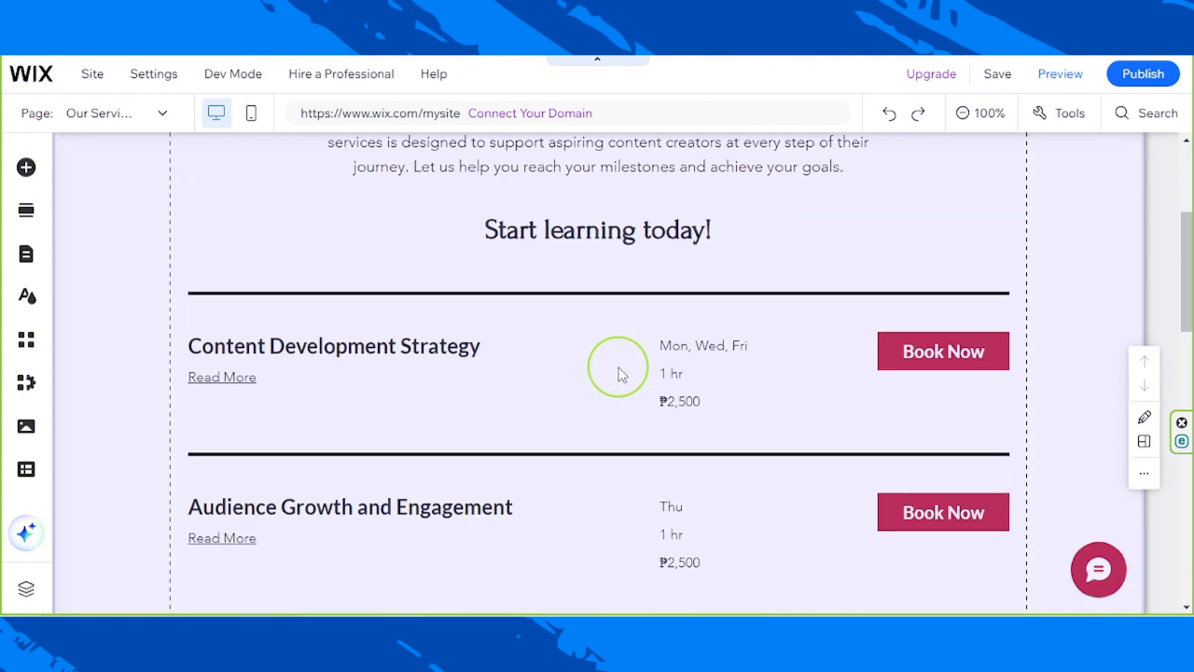
{"action": "scroll", "coordinate": [619, 373], "scroll_direction": "down", "scroll_amount": 5}
{"action": "scroll", "coordinate": [619, 373], "scroll_direction": "up", "scroll_amount": 5}
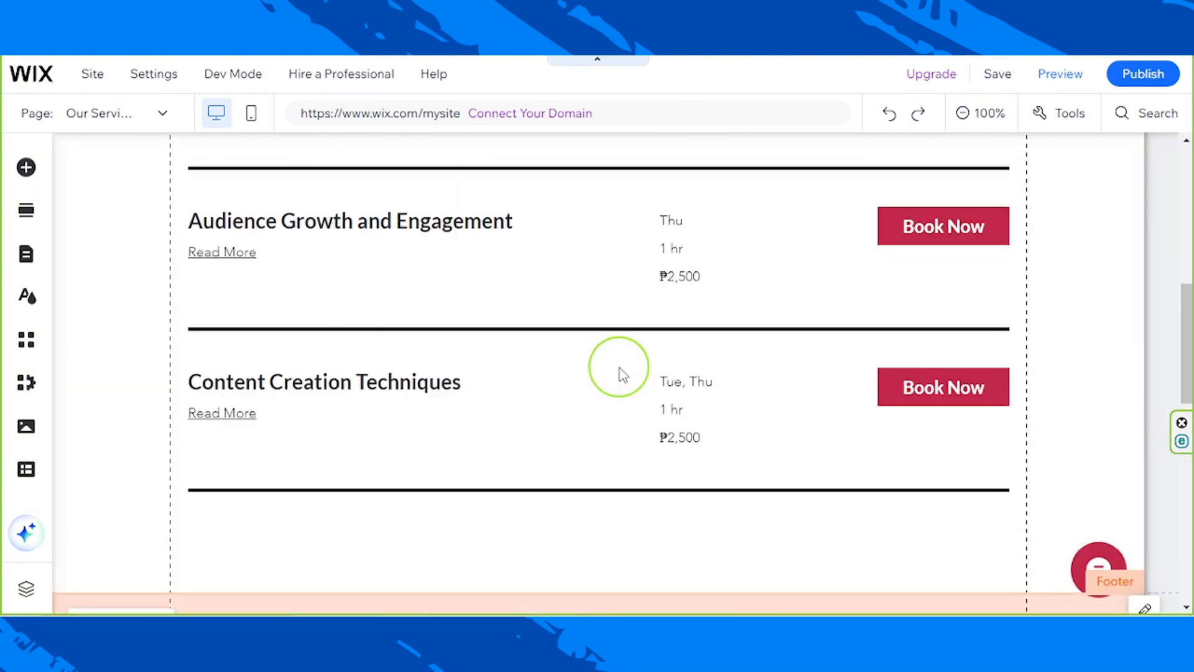
{"action": "scroll", "coordinate": [622, 373], "scroll_direction": "up", "scroll_amount": 6}
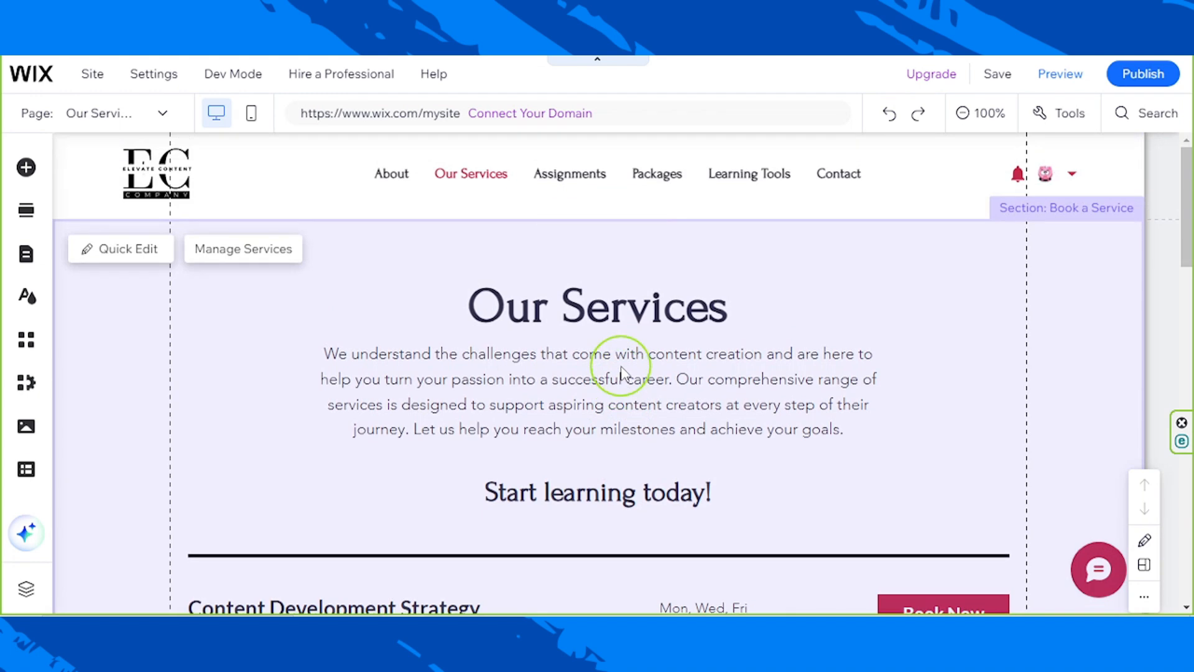
{"action": "scroll", "coordinate": [624, 373], "scroll_direction": "down", "scroll_amount": 2}
{"action": "scroll", "coordinate": [624, 374], "scroll_direction": "down", "scroll_amount": 2}
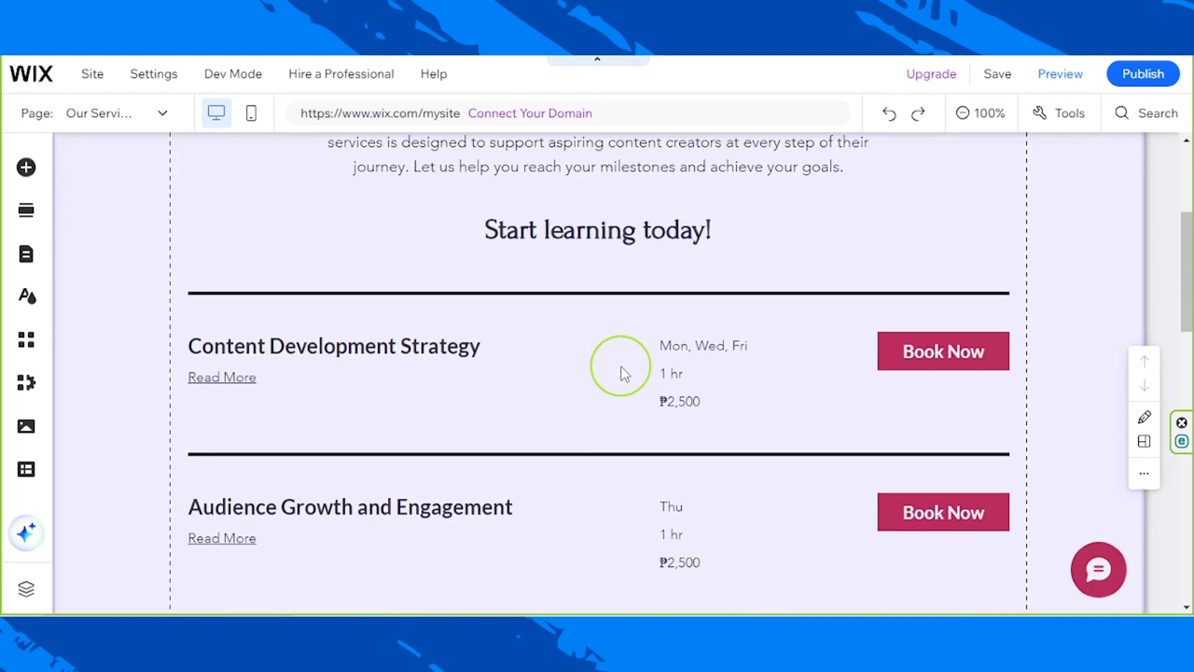
{"action": "scroll", "coordinate": [625, 373], "scroll_direction": "down", "scroll_amount": 9}
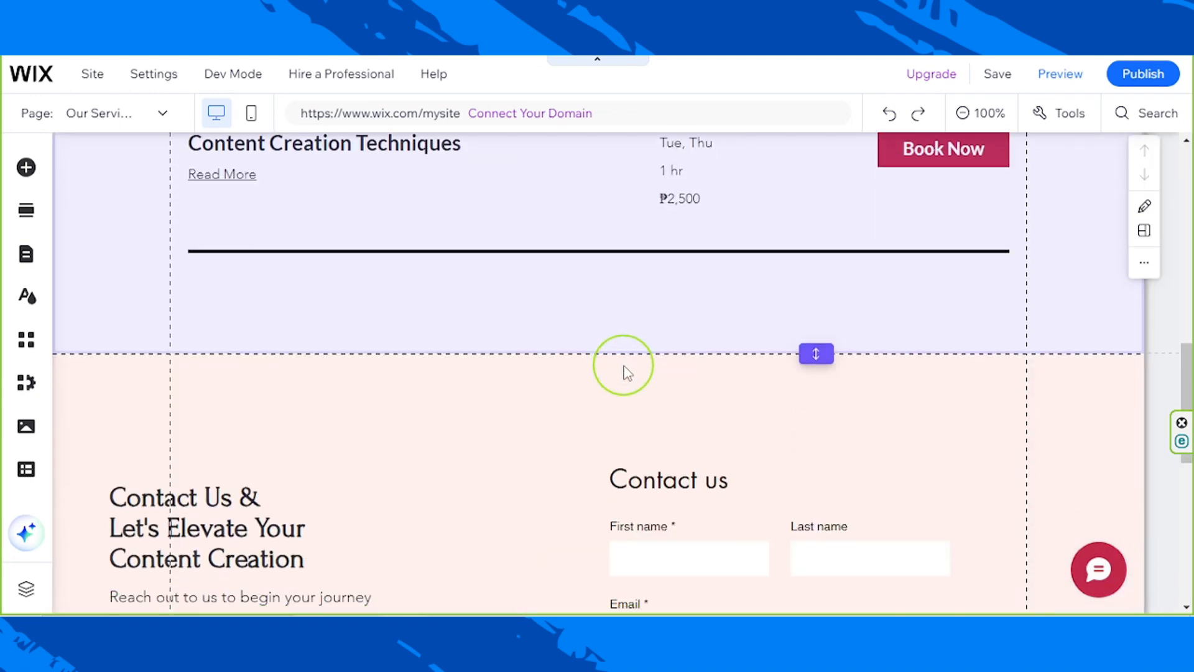
{"action": "scroll", "coordinate": [626, 367], "scroll_direction": "up", "scroll_amount": 6}
{"action": "scroll", "coordinate": [627, 373], "scroll_direction": "up", "scroll_amount": 6}
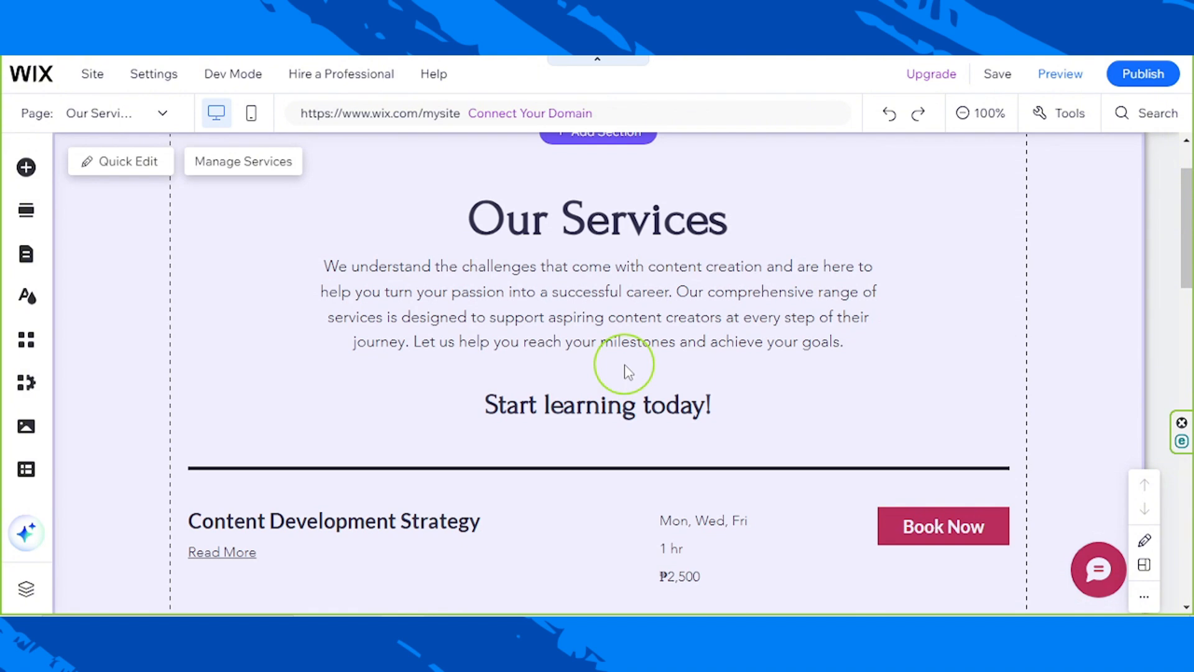
{"action": "scroll", "coordinate": [625, 372], "scroll_direction": "down", "scroll_amount": 4}
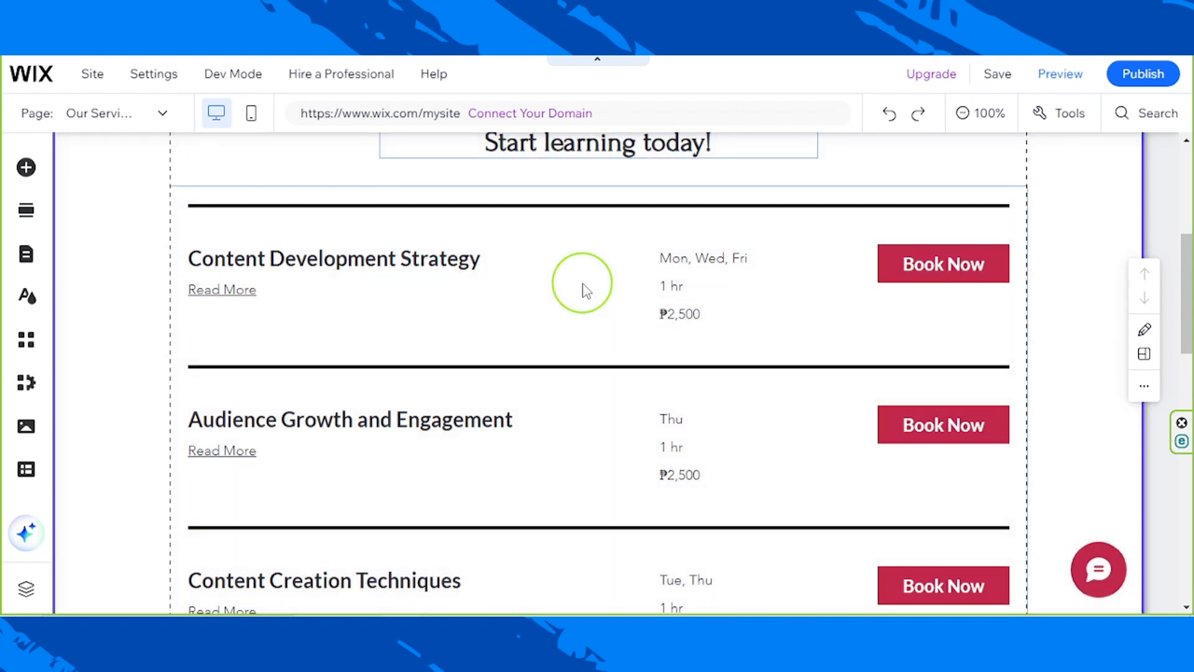
Open service management for the Book Online element, review the service list, and close the dashboard
{"action": "left_click", "coordinate": [584, 285]}
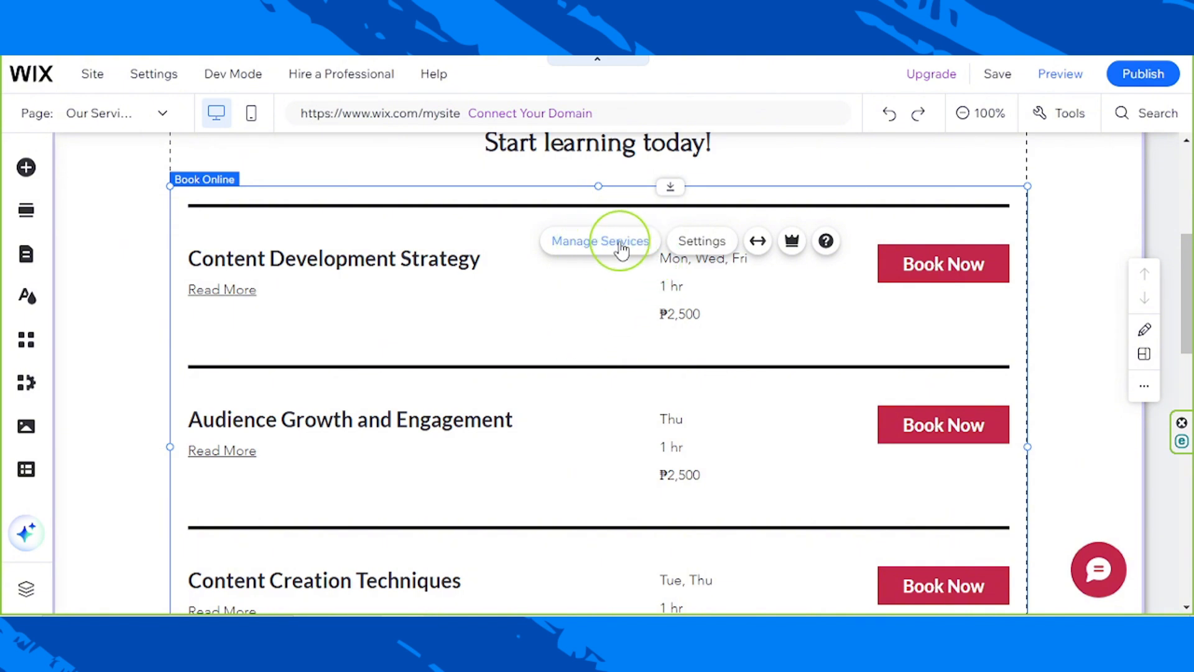
{"action": "left_click", "coordinate": [619, 256]}
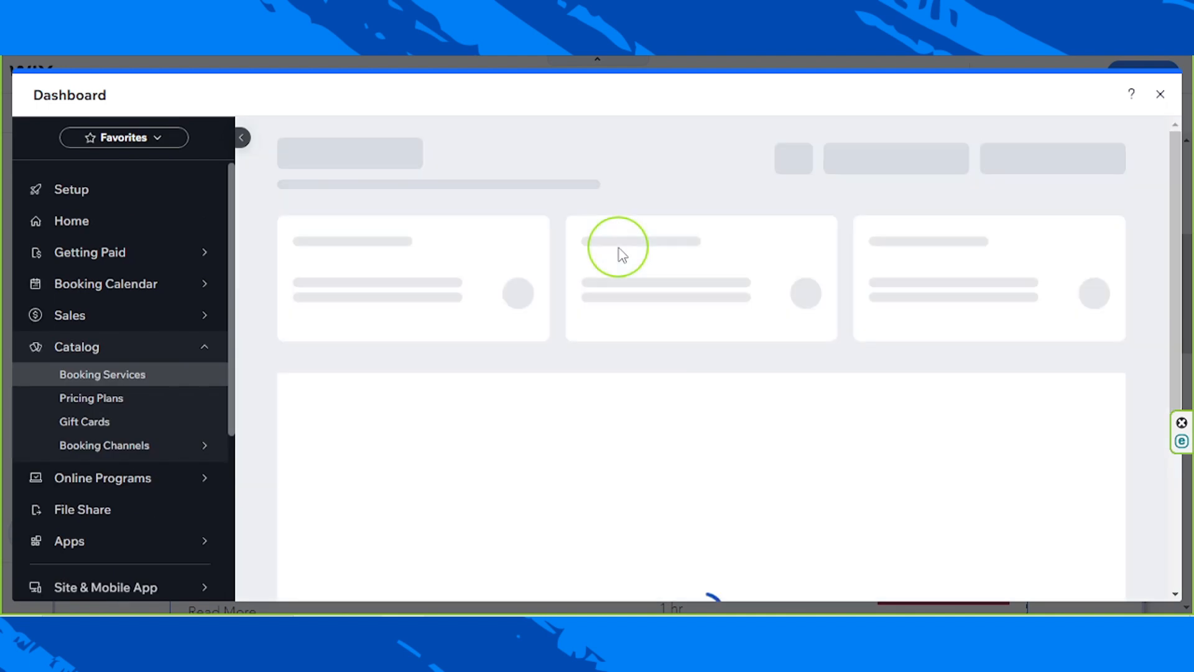
{"action": "scroll", "coordinate": [517, 403], "scroll_direction": "down", "scroll_amount": 3}
{"action": "scroll", "coordinate": [518, 406], "scroll_direction": "down", "scroll_amount": 3}
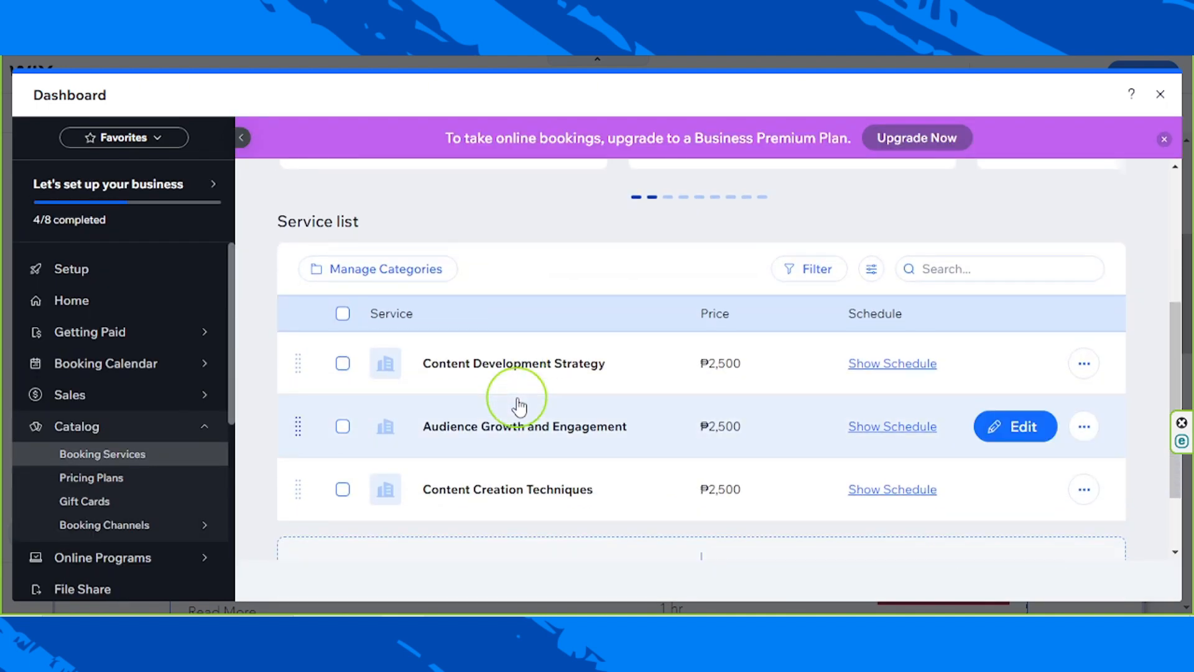
{"action": "scroll", "coordinate": [518, 405], "scroll_direction": "up", "scroll_amount": 4}
{"action": "scroll", "coordinate": [521, 404], "scroll_direction": "down", "scroll_amount": 2}
{"action": "scroll", "coordinate": [522, 405], "scroll_direction": "down", "scroll_amount": 1}
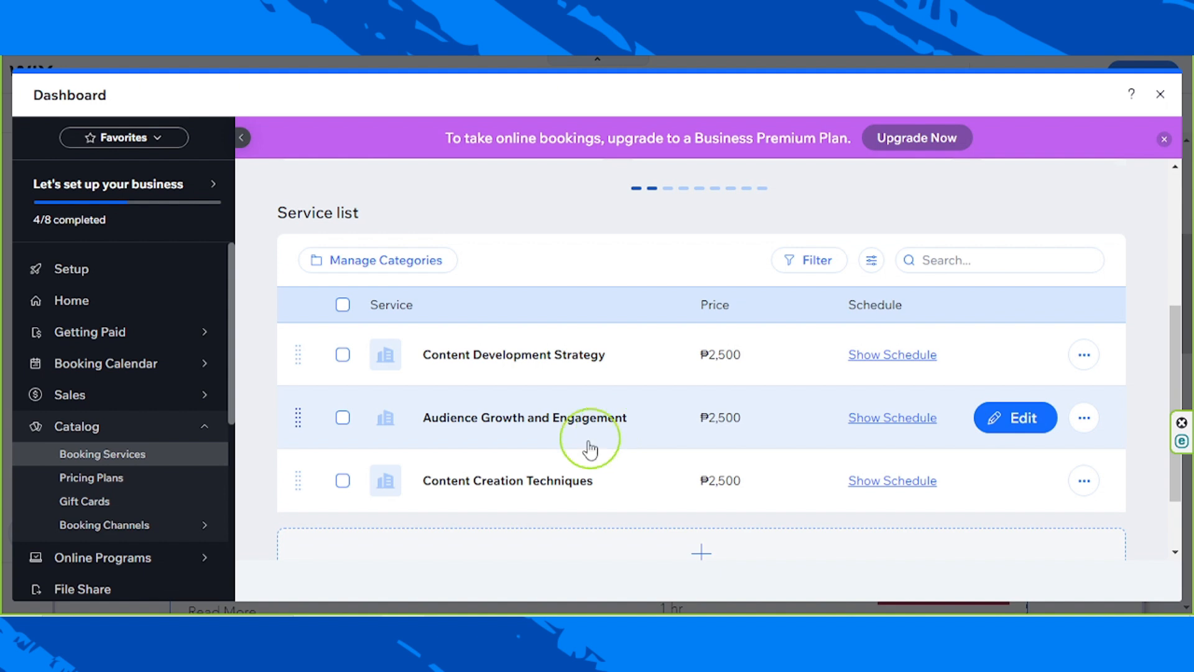
{"action": "left_click", "coordinate": [1161, 97]}
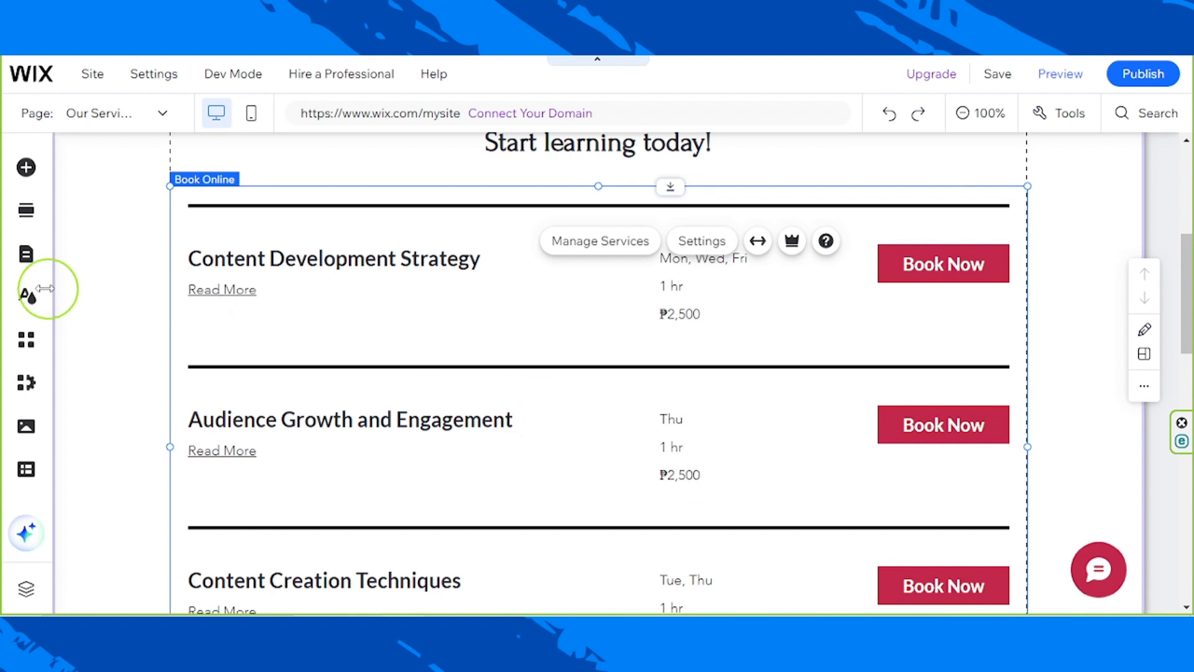
Open the Service Page from the bookings pages and clear the page list from view
{"action": "left_click", "coordinate": [29, 265]}
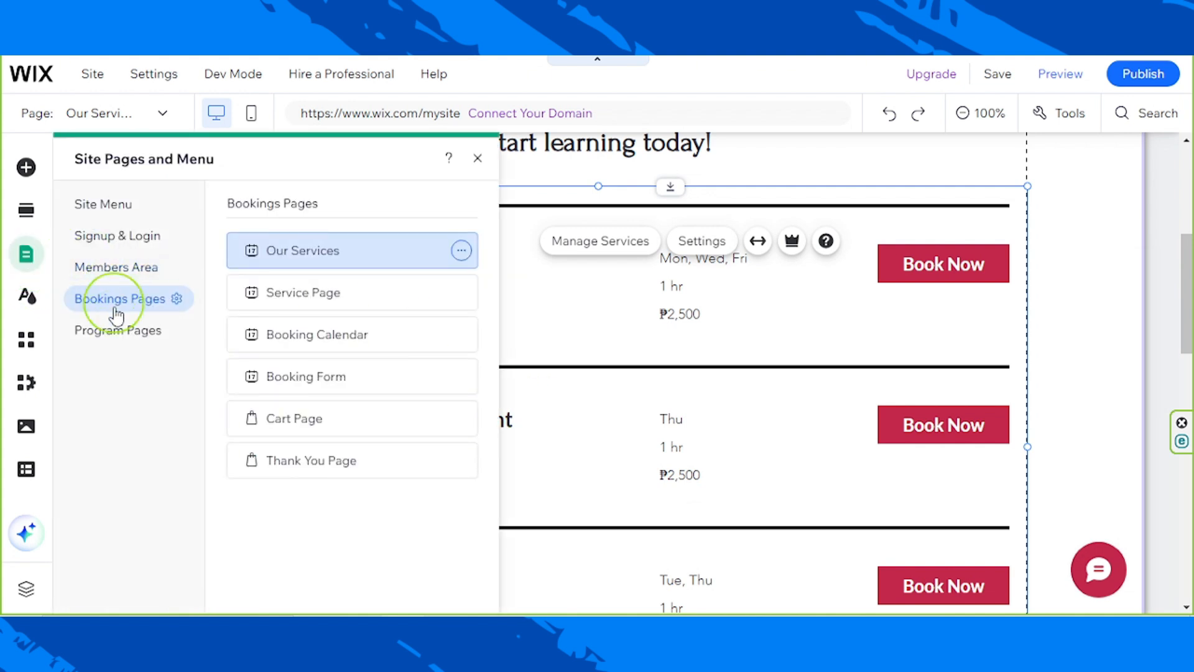
{"action": "left_click", "coordinate": [290, 298]}
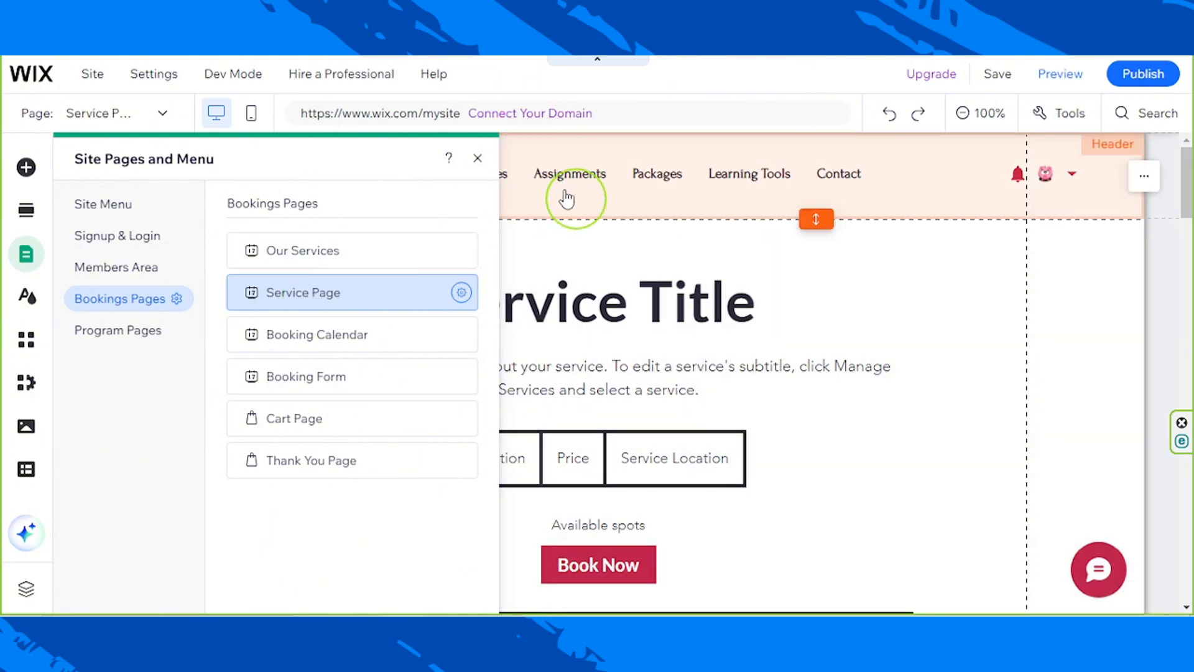
{"action": "left_click", "coordinate": [475, 159]}
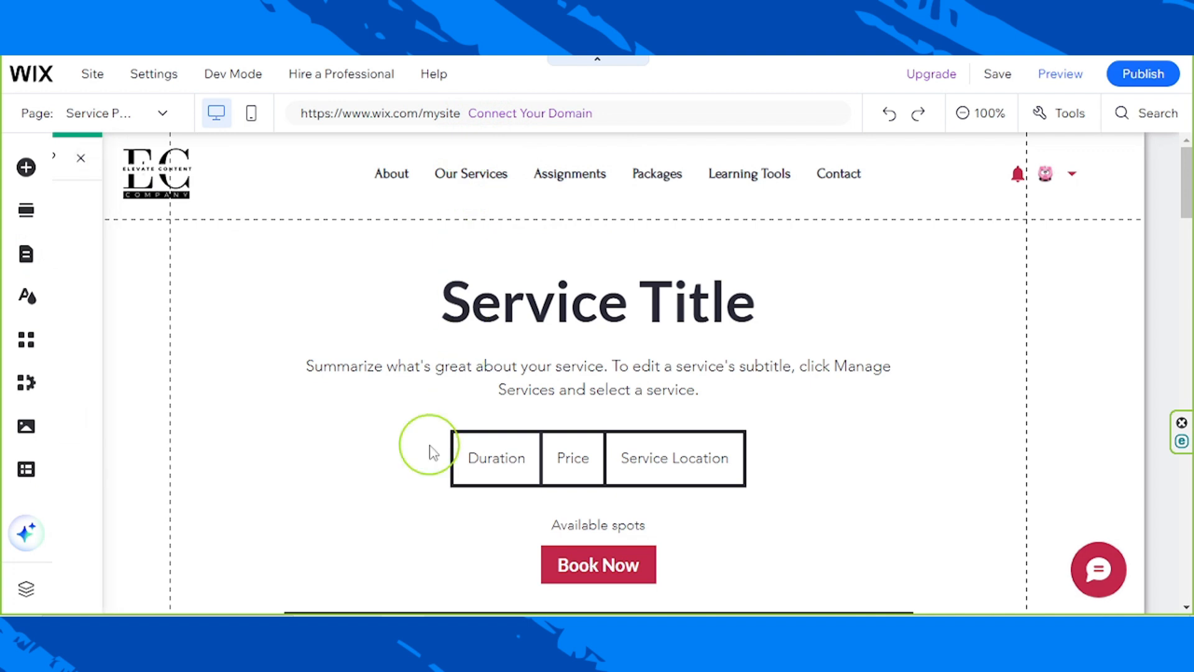
Examine the Service Page template, including its title, service detail placeholders, image gallery and upcoming sessions
{"action": "scroll", "coordinate": [427, 446], "scroll_direction": "down", "scroll_amount": 5}
{"action": "scroll", "coordinate": [430, 444], "scroll_direction": "up", "scroll_amount": 7}
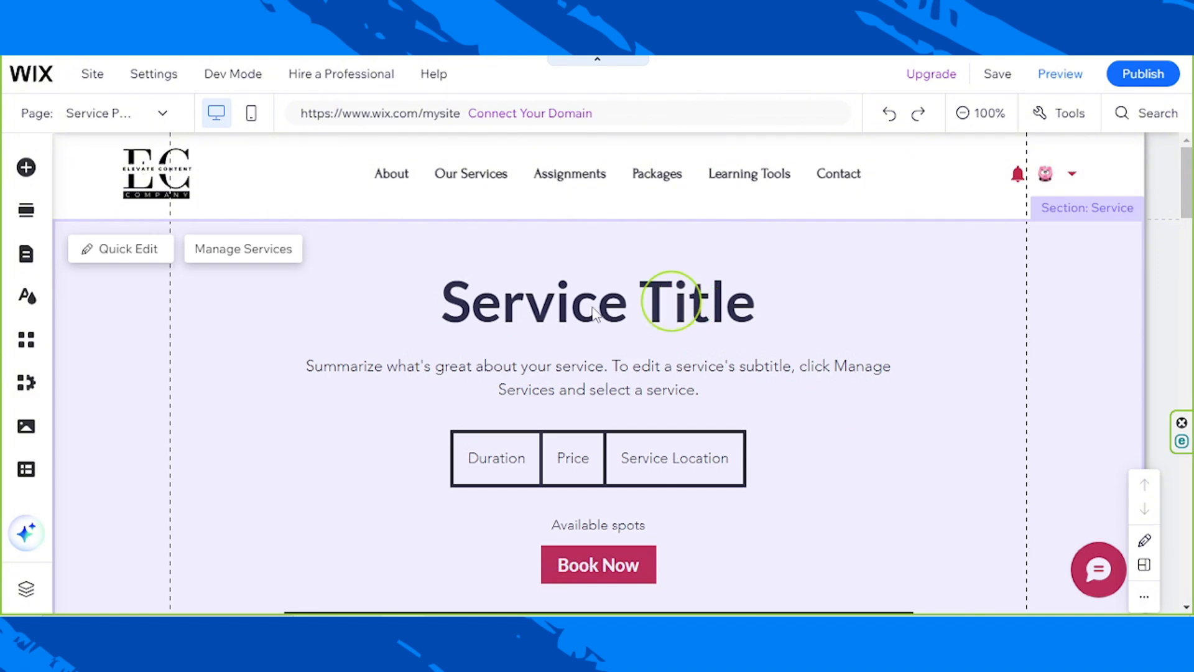
{"action": "scroll", "coordinate": [525, 344], "scroll_direction": "down", "scroll_amount": 8}
{"action": "scroll", "coordinate": [521, 346], "scroll_direction": "down", "scroll_amount": 12}
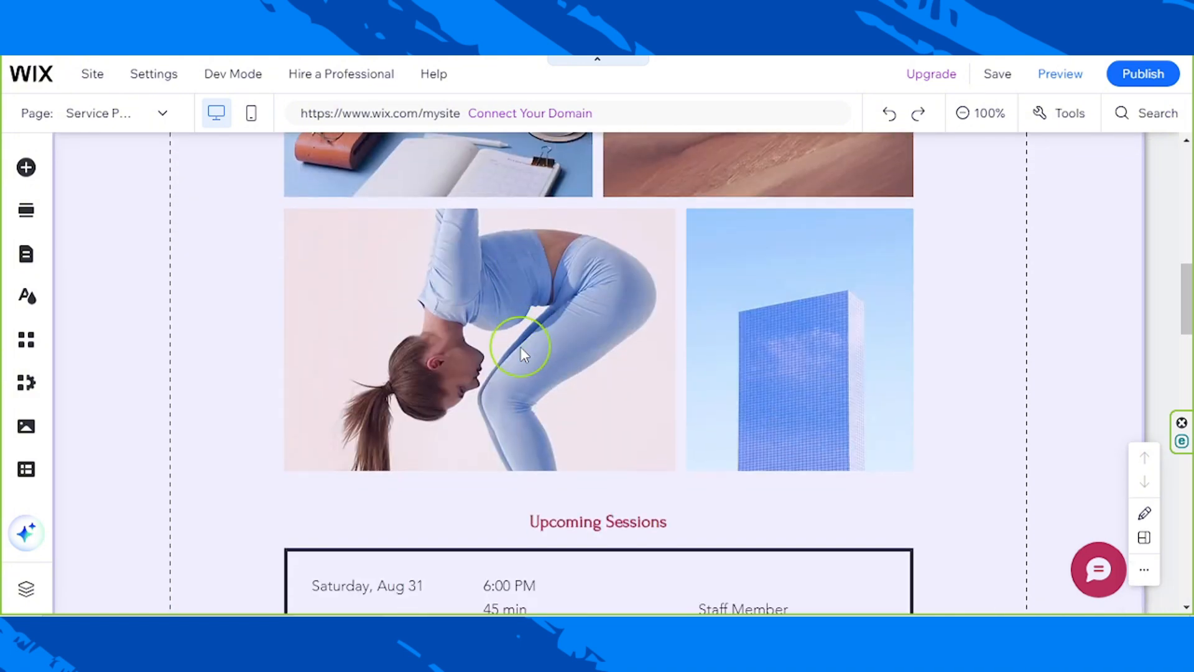
{"action": "scroll", "coordinate": [520, 349], "scroll_direction": "up", "scroll_amount": 5}
{"action": "scroll", "coordinate": [522, 348], "scroll_direction": "up", "scroll_amount": 15}
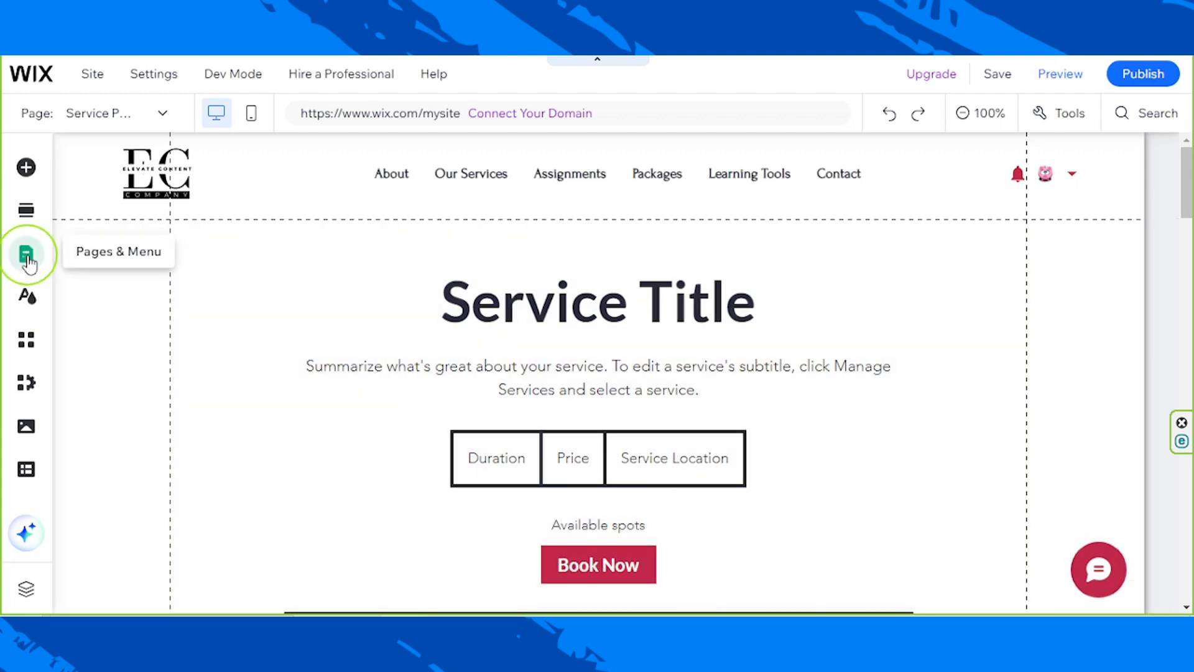
Switch to the Home page from the site menu and preview the site
{"action": "left_click", "coordinate": [27, 258]}
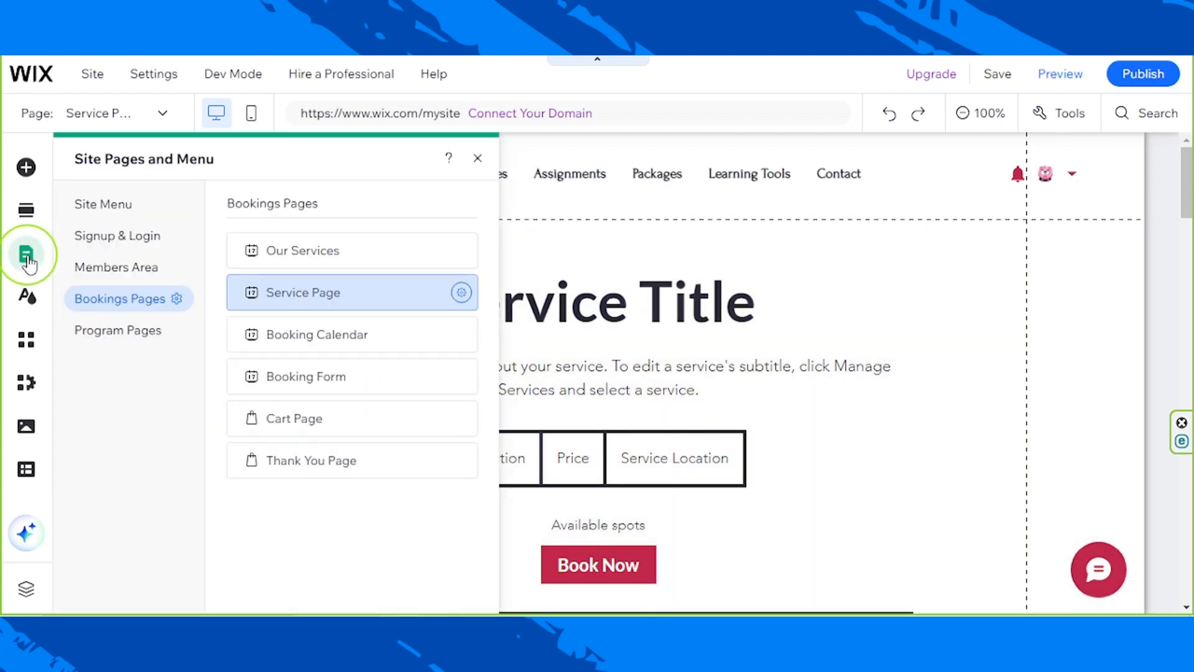
{"action": "left_click", "coordinate": [104, 205]}
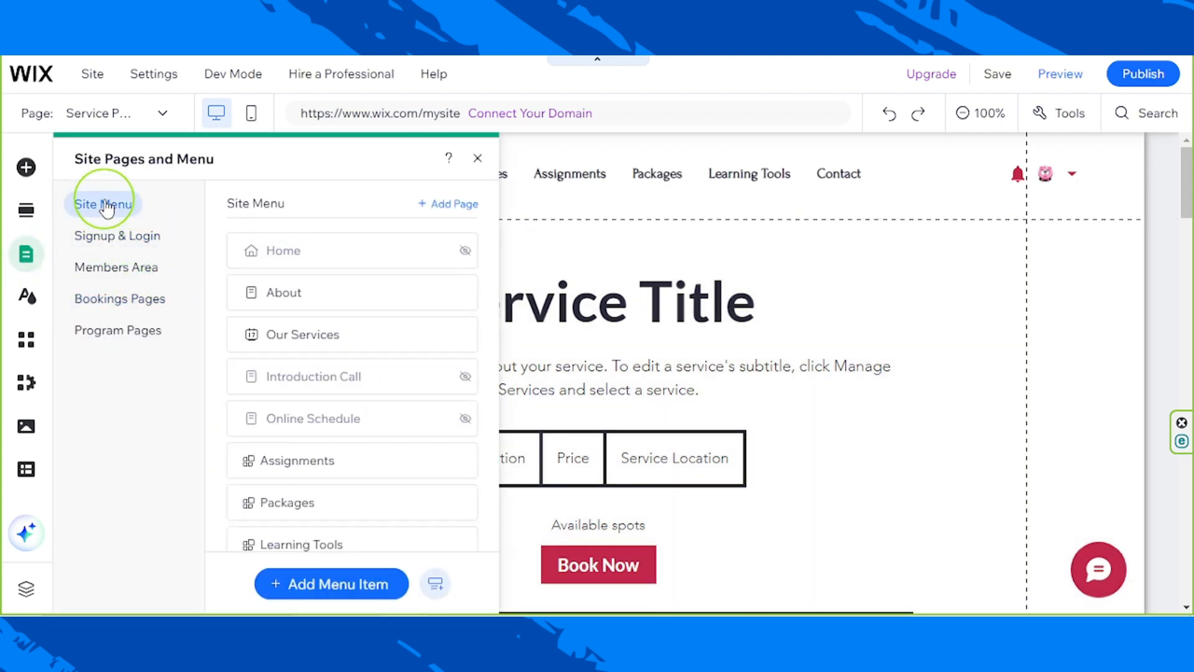
{"action": "left_click", "coordinate": [275, 239]}
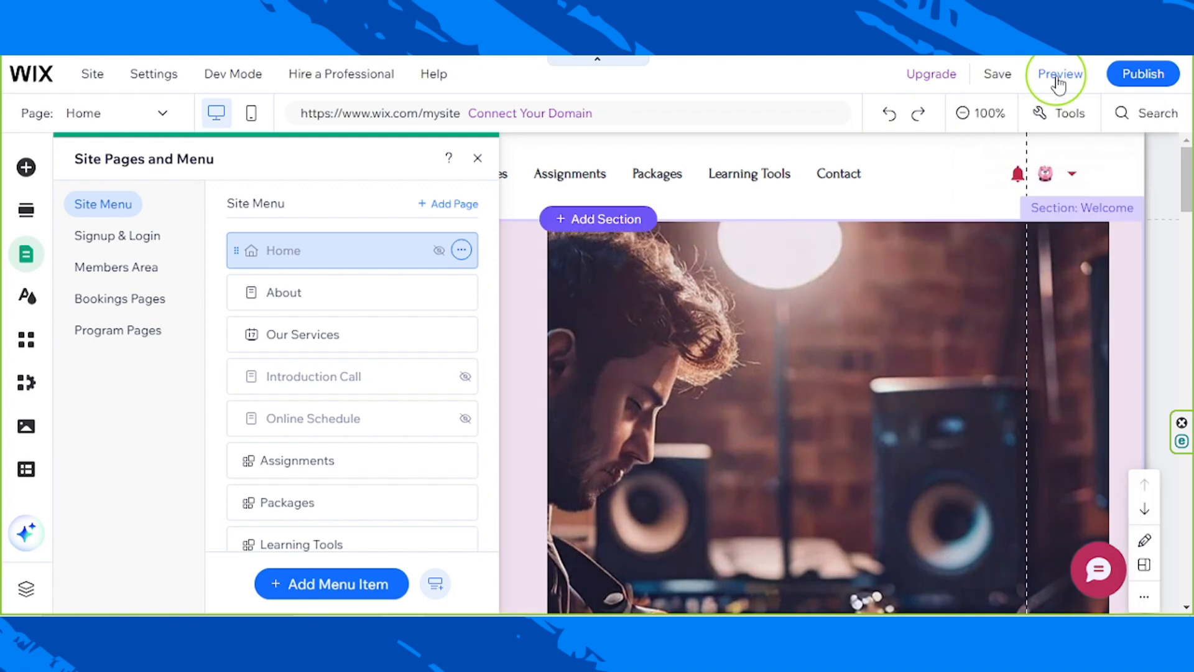
{"action": "left_click", "coordinate": [1057, 79]}
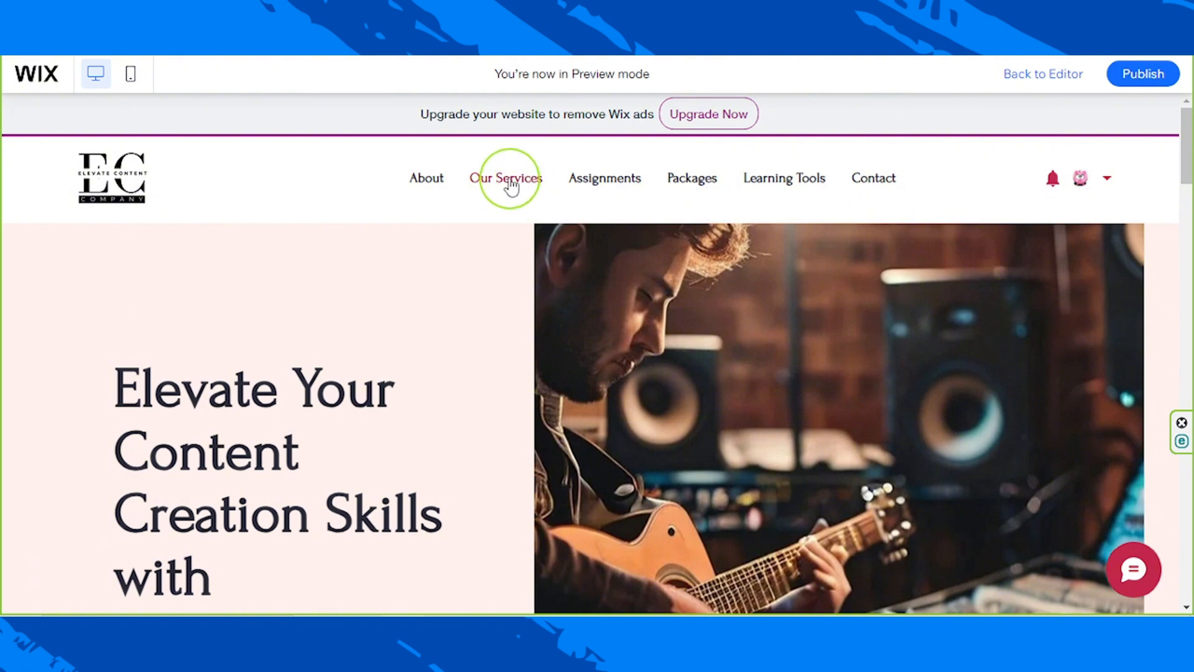
Visit the Our Services page in the preview and review its service listings
{"action": "left_click", "coordinate": [510, 185]}
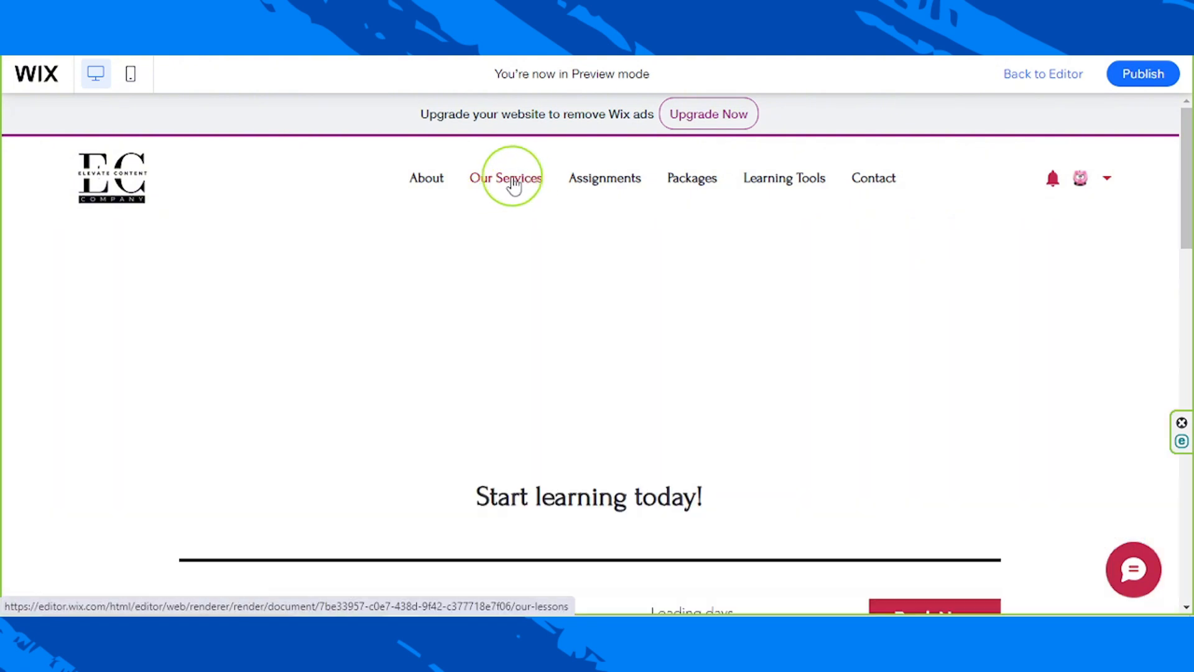
{"action": "scroll", "coordinate": [394, 458], "scroll_direction": "down", "scroll_amount": 4}
{"action": "scroll", "coordinate": [396, 464], "scroll_direction": "down", "scroll_amount": 8}
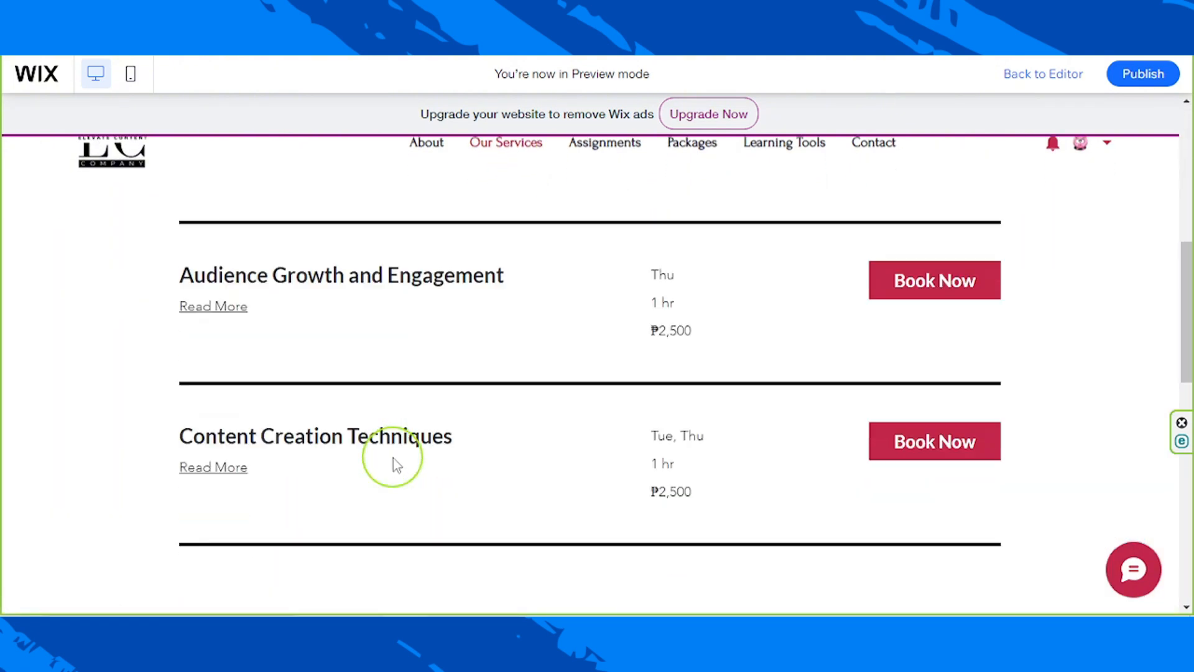
{"action": "scroll", "coordinate": [396, 463], "scroll_direction": "up", "scroll_amount": 6}
{"action": "scroll", "coordinate": [396, 463], "scroll_direction": "up", "scroll_amount": 1}
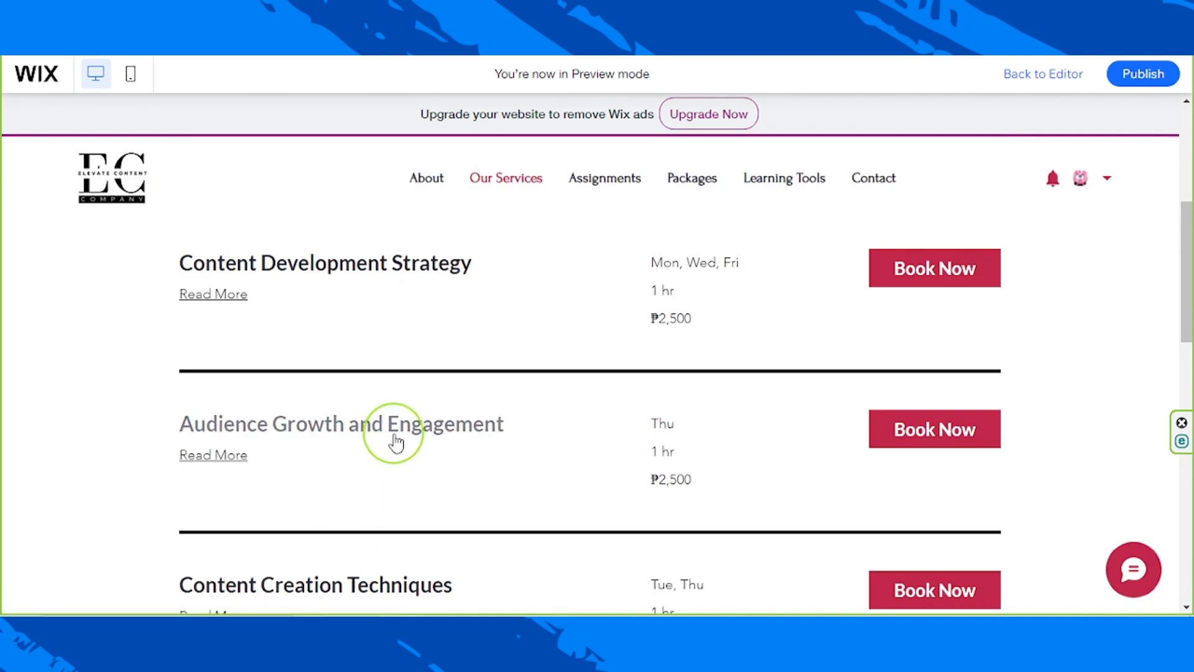
Open the full details of the Content Development Strategy service and review its description, upcoming sessions and contact section
{"action": "left_click", "coordinate": [212, 297]}
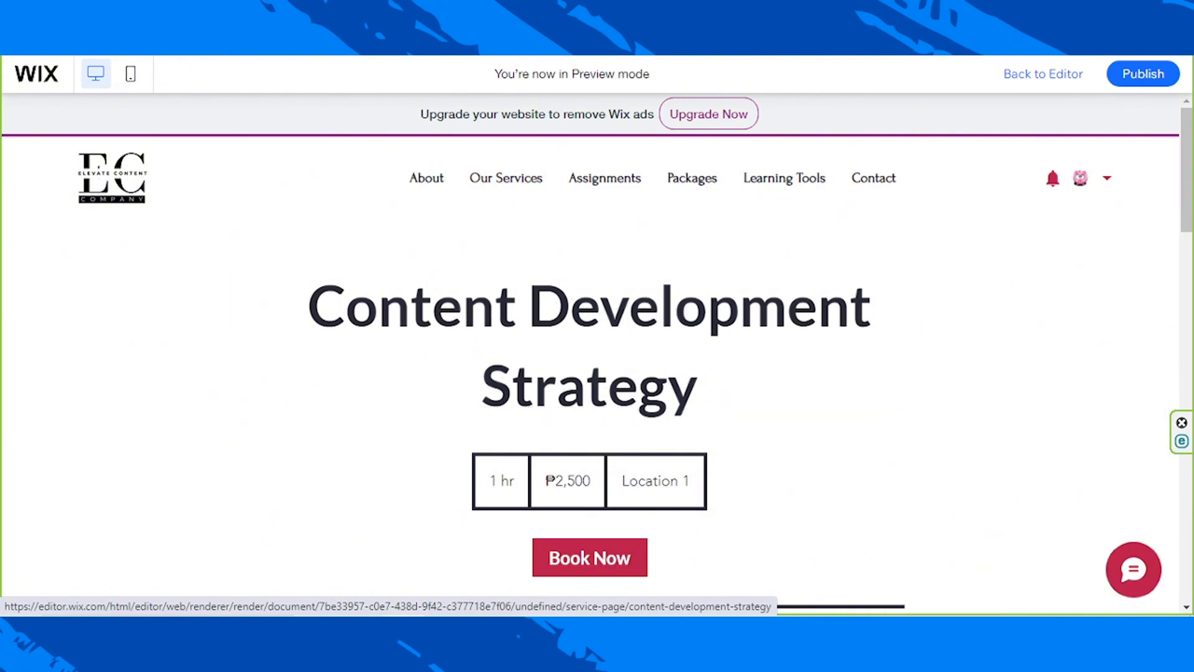
{"action": "scroll", "coordinate": [248, 227], "scroll_direction": "down", "scroll_amount": 10}
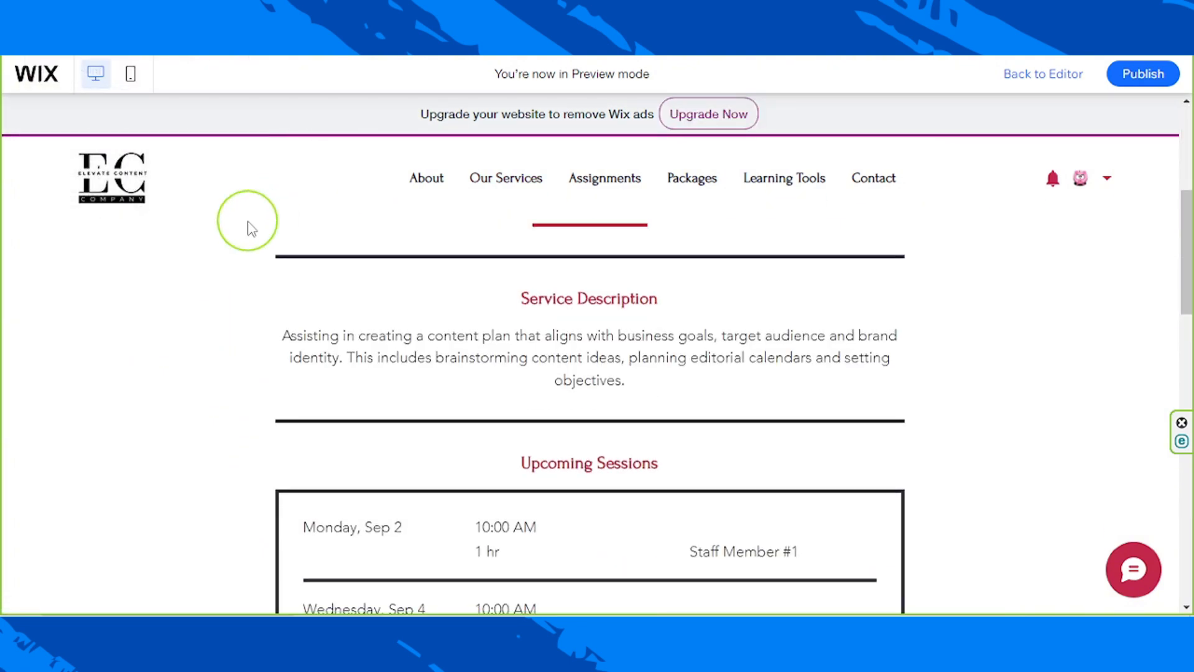
{"action": "scroll", "coordinate": [248, 422], "scroll_direction": "up", "scroll_amount": 10}
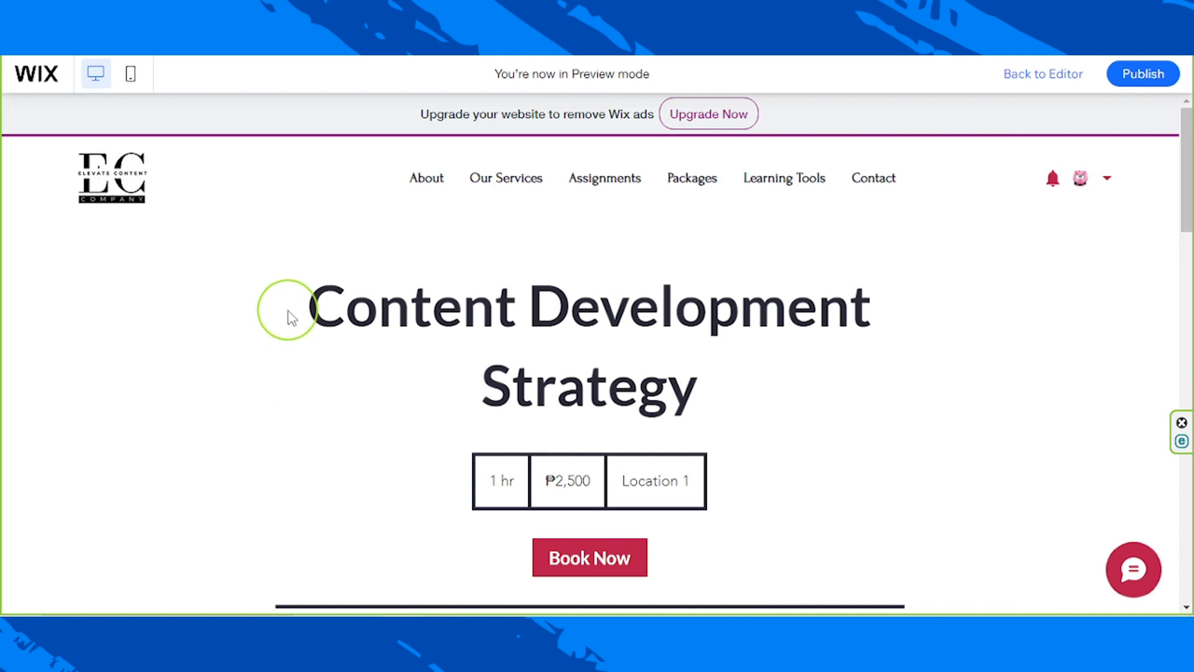
{"action": "left_click_drag", "start_coordinate": [293, 309], "coordinate": [991, 408]}
{"action": "scroll", "coordinate": [674, 432], "scroll_direction": "down", "scroll_amount": 10}
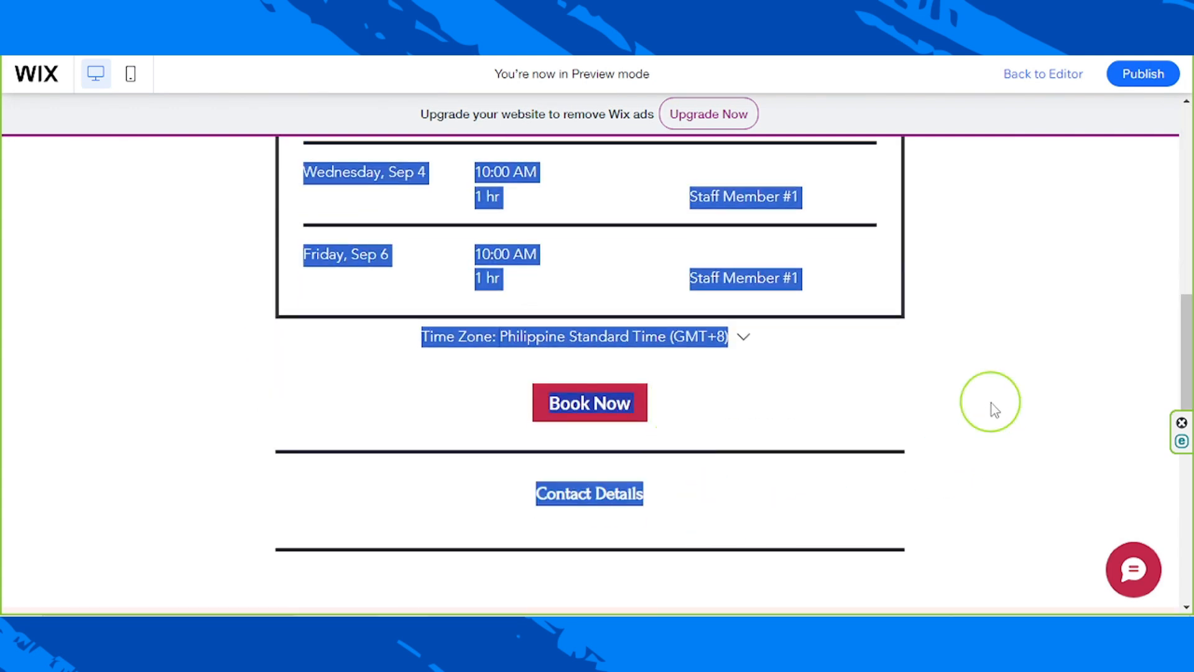
{"action": "left_click", "coordinate": [939, 405]}
{"action": "scroll", "coordinate": [945, 411], "scroll_direction": "up", "scroll_amount": 10}
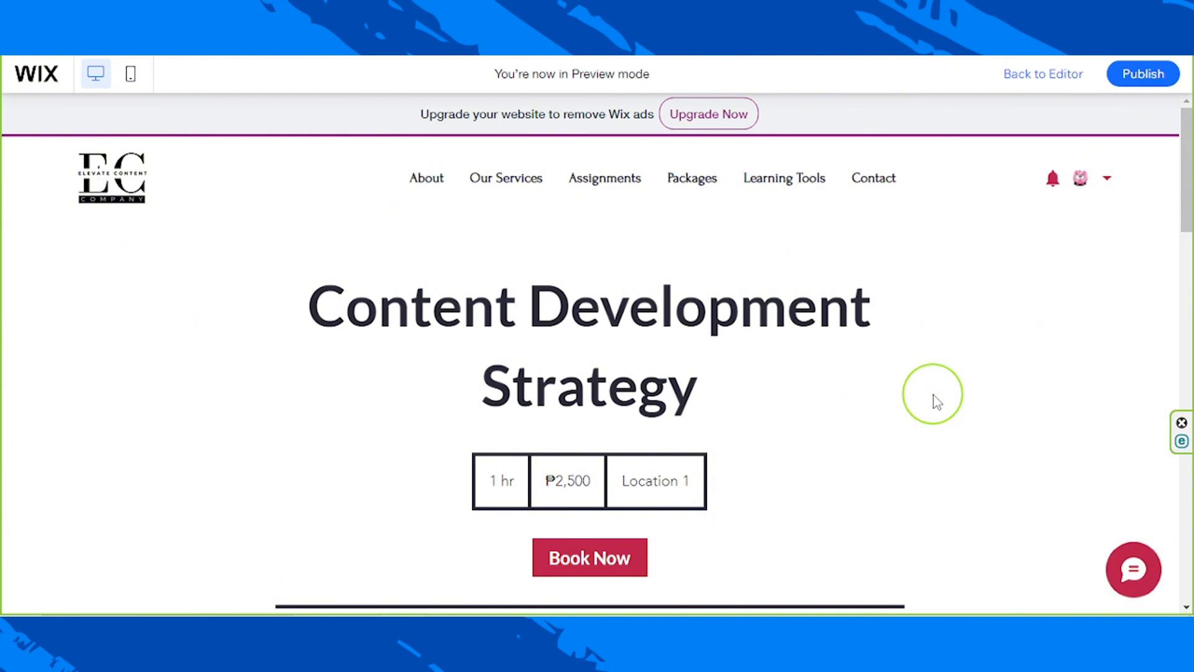
{"action": "scroll", "coordinate": [937, 402], "scroll_direction": "down", "scroll_amount": 15}
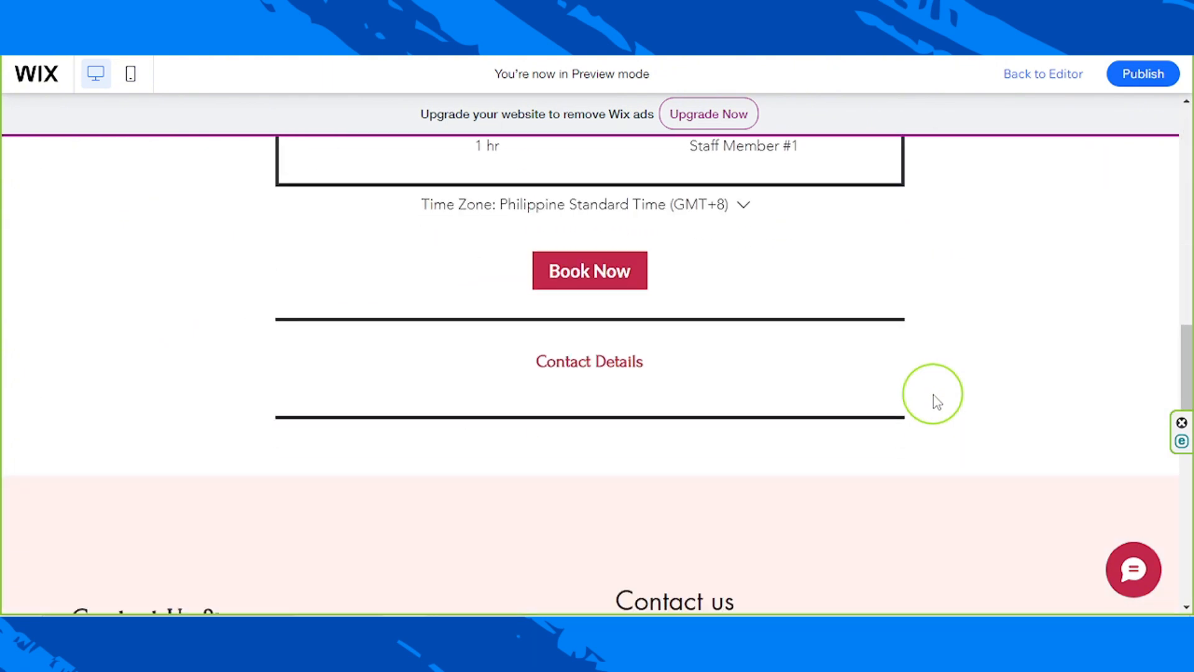
{"action": "scroll", "coordinate": [937, 401], "scroll_direction": "up", "scroll_amount": 15}
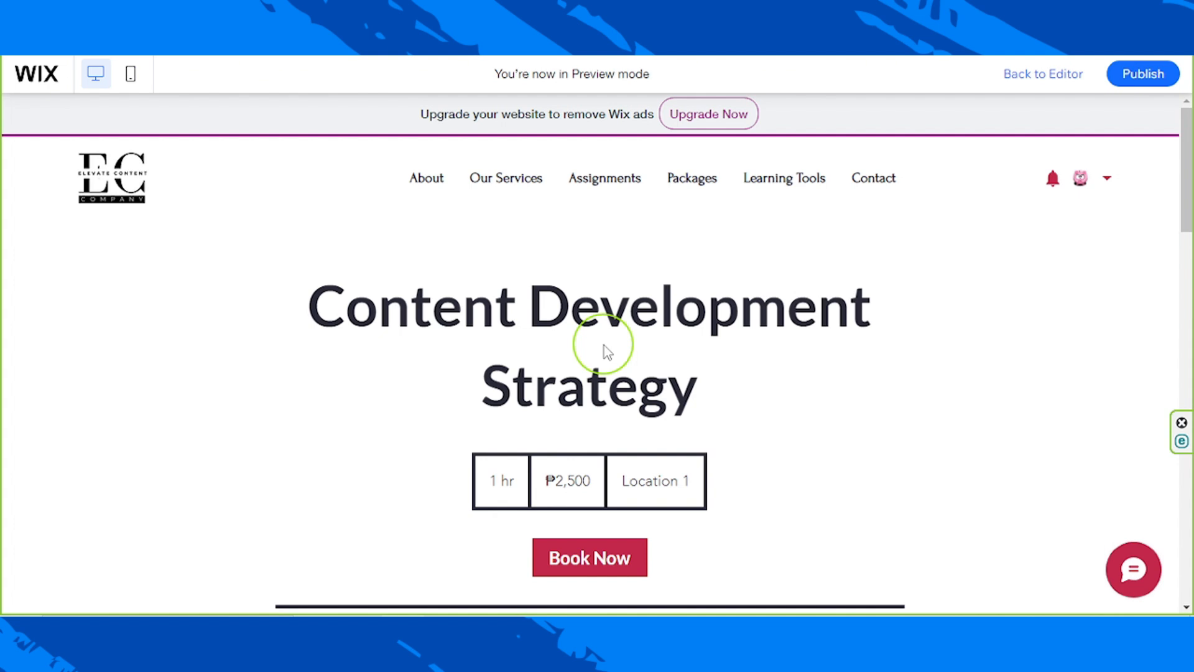
Recheck the duration, price, location and description shown on the Content Development Strategy page
{"action": "scroll", "coordinate": [600, 345], "scroll_direction": "down", "scroll_amount": 5}
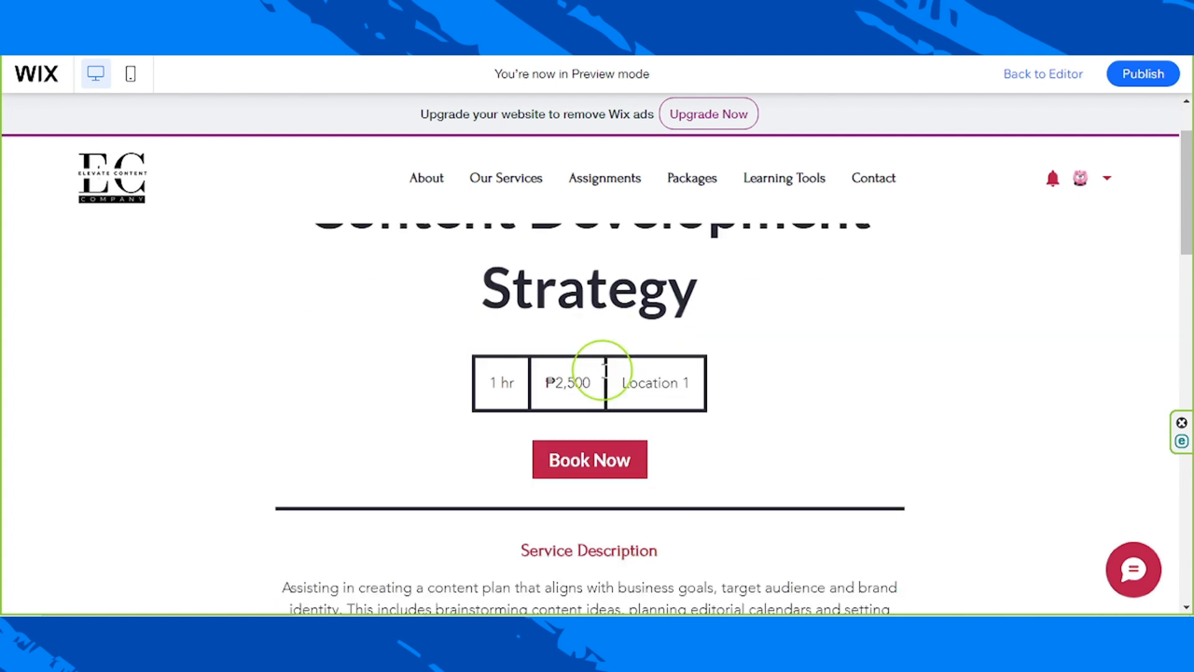
{"action": "scroll", "coordinate": [591, 370], "scroll_direction": "up", "scroll_amount": 5}
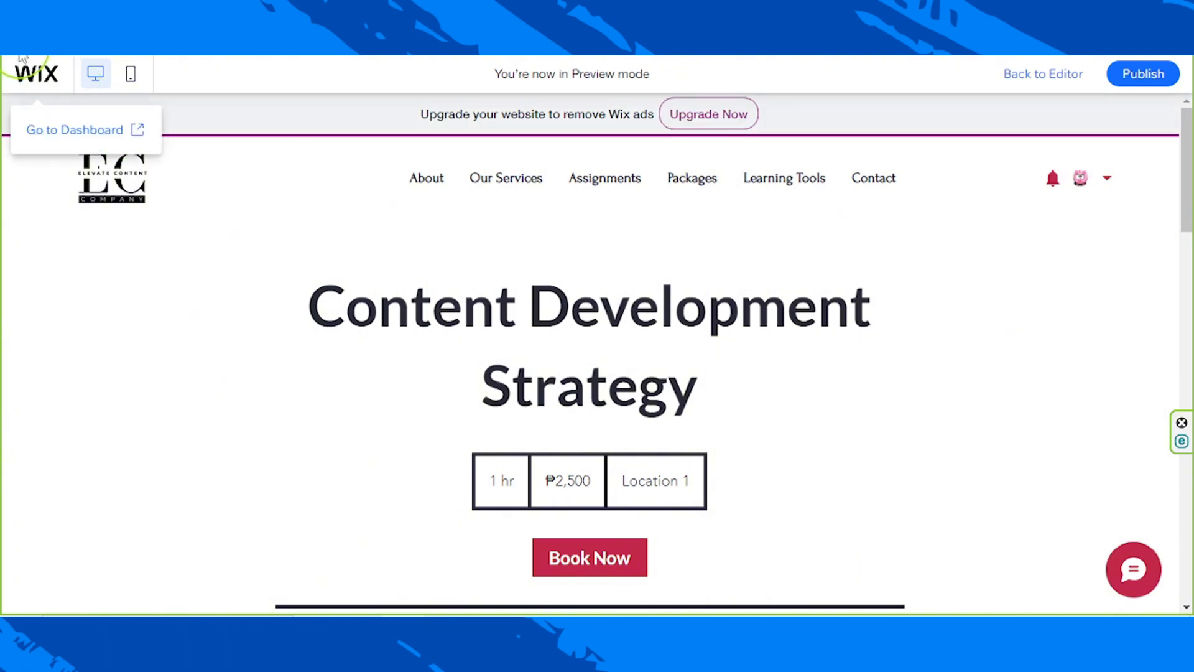
{"action": "scroll", "coordinate": [199, 157], "scroll_direction": "down", "scroll_amount": 5}
{"action": "scroll", "coordinate": [592, 467], "scroll_direction": "down", "scroll_amount": 5}
{"action": "scroll", "coordinate": [591, 467], "scroll_direction": "up", "scroll_amount": 10}
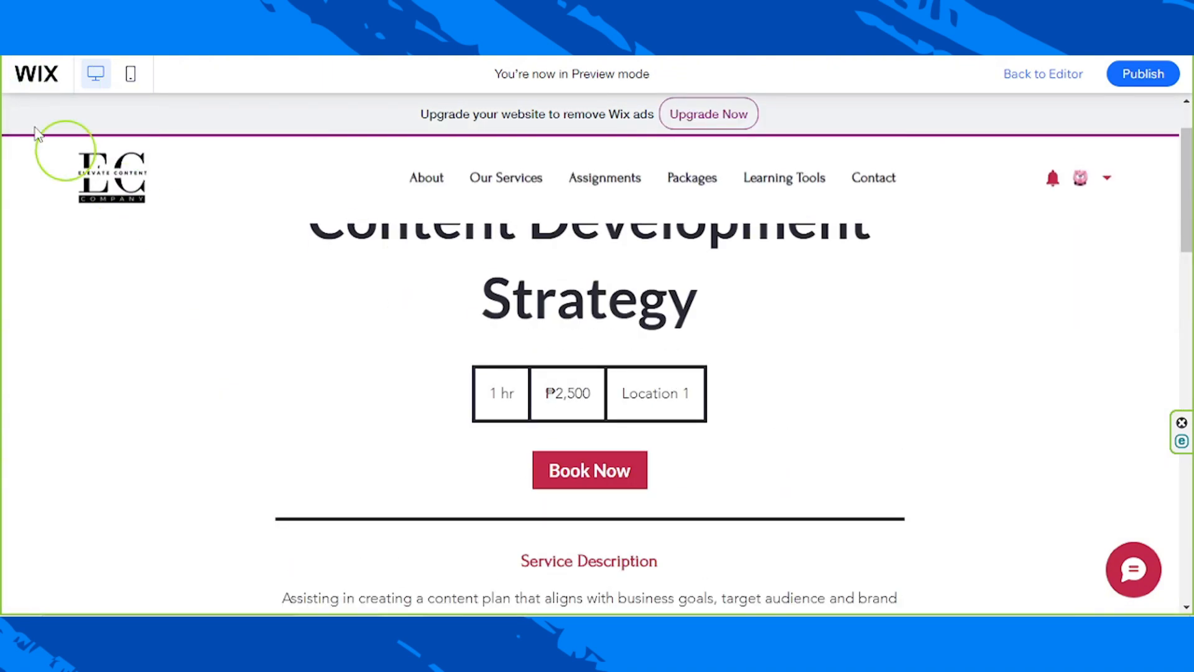
{"action": "scroll", "coordinate": [389, 442], "scroll_direction": "down", "scroll_amount": 5}
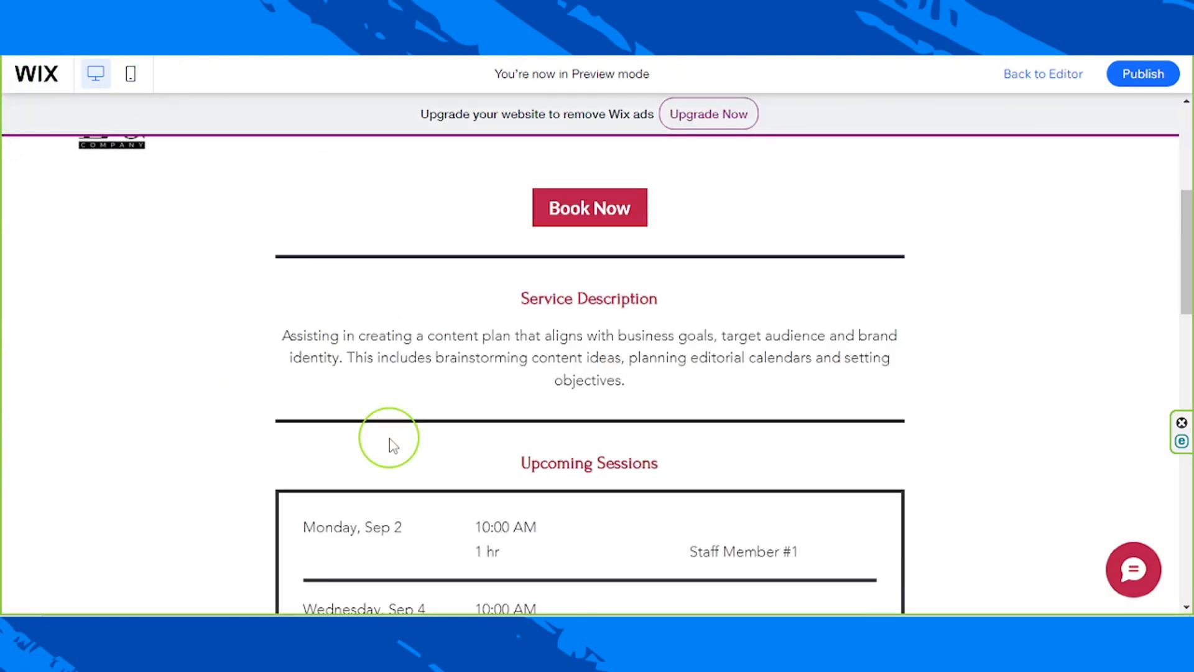
{"action": "scroll", "coordinate": [389, 442], "scroll_direction": "up", "scroll_amount": 5}
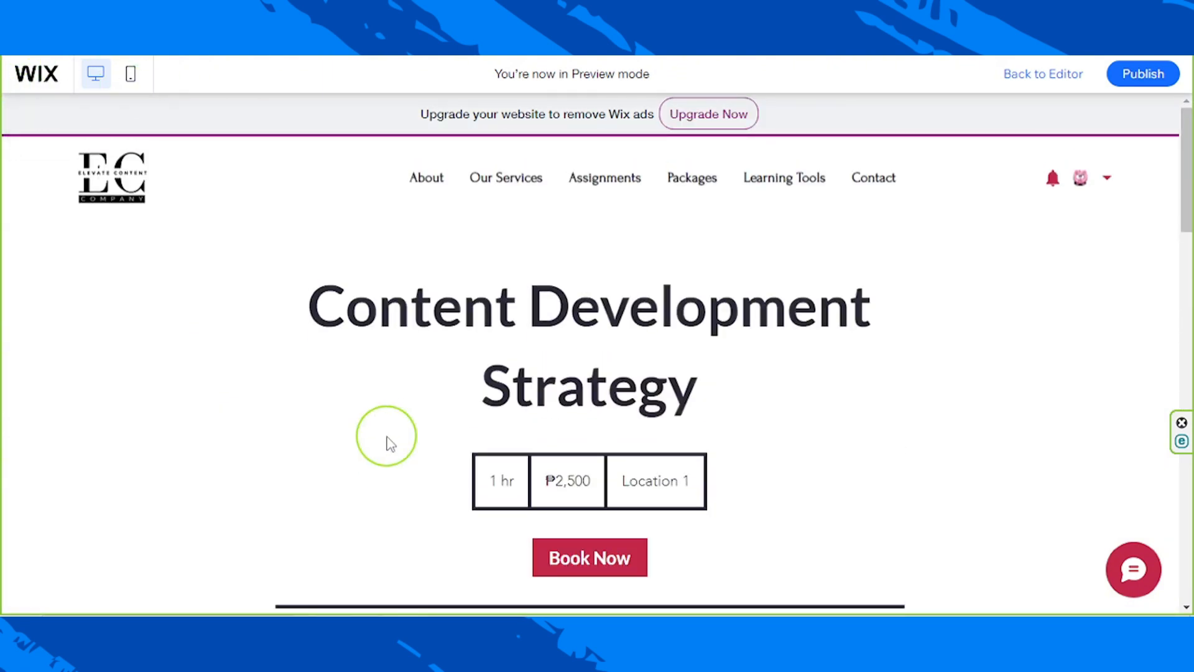
Return to the Our Services page in the preview and look over the listed services
{"action": "left_click", "coordinate": [495, 181]}
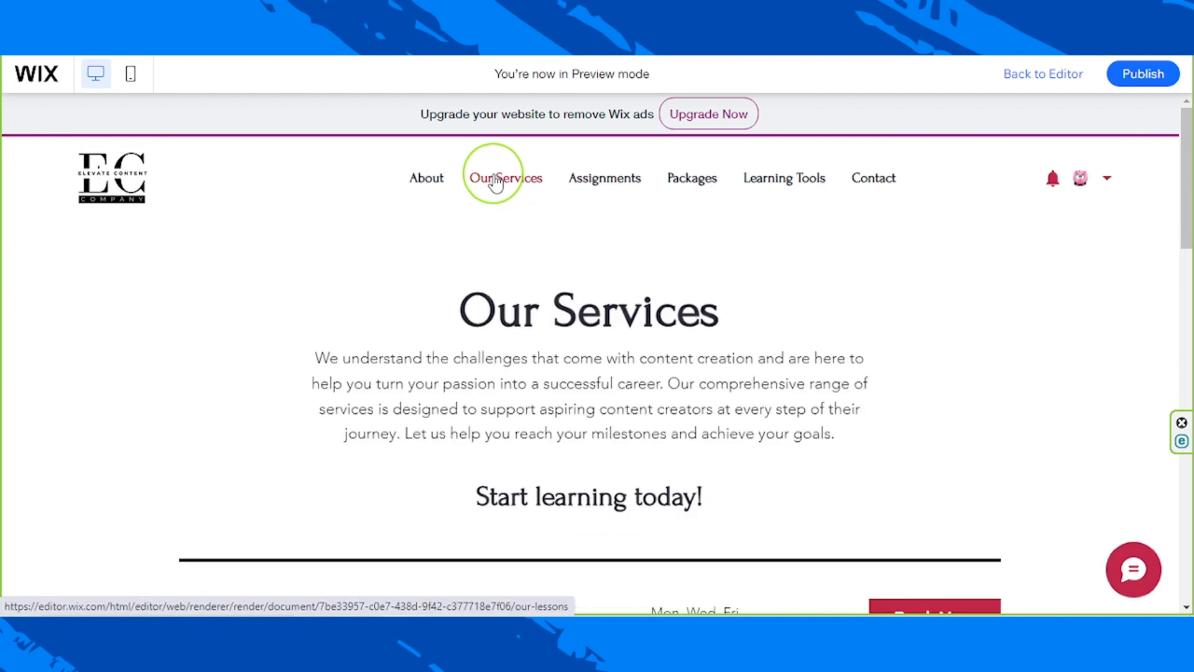
{"action": "scroll", "coordinate": [446, 295], "scroll_direction": "down", "scroll_amount": 10}
{"action": "scroll", "coordinate": [443, 294], "scroll_direction": "up", "scroll_amount": 10}
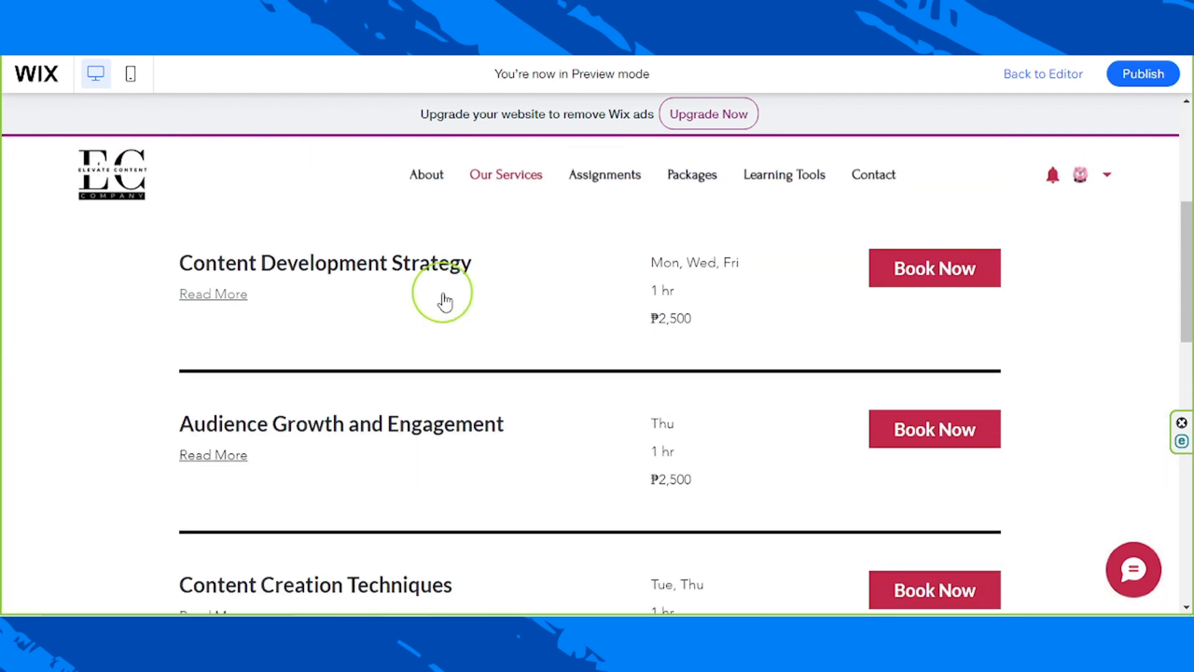
{"action": "scroll", "coordinate": [442, 299], "scroll_direction": "down", "scroll_amount": 4}
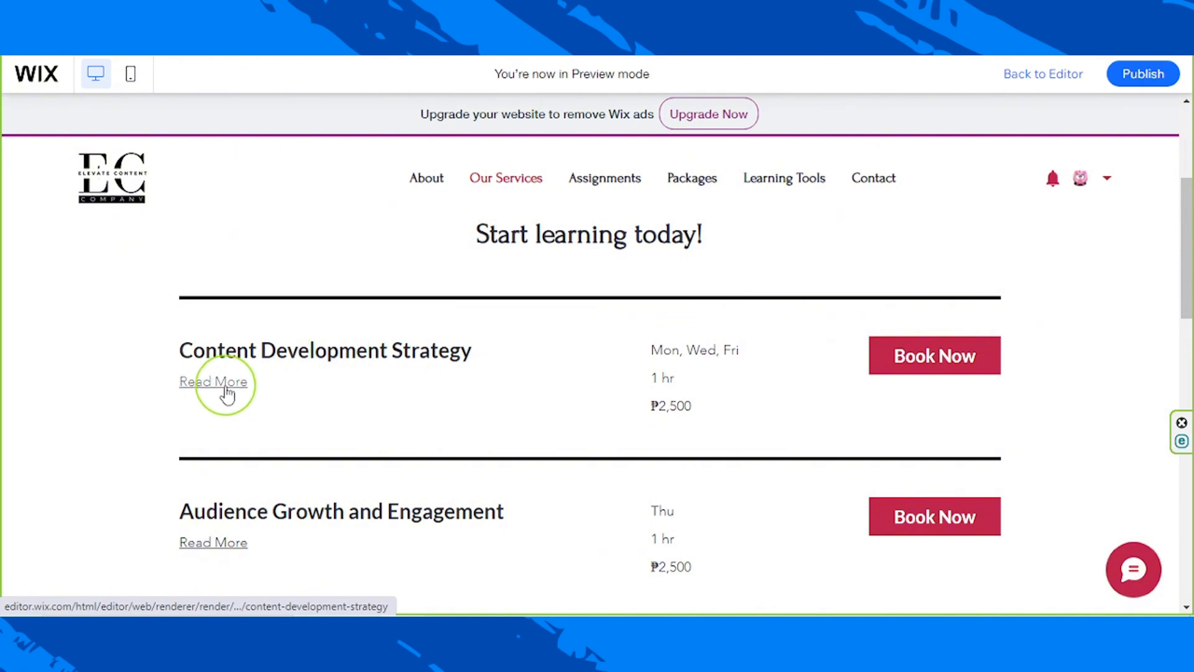
Reopen the Content Development Strategy service's full details and compare its layout with the Service Page template
{"action": "left_click", "coordinate": [262, 394]}
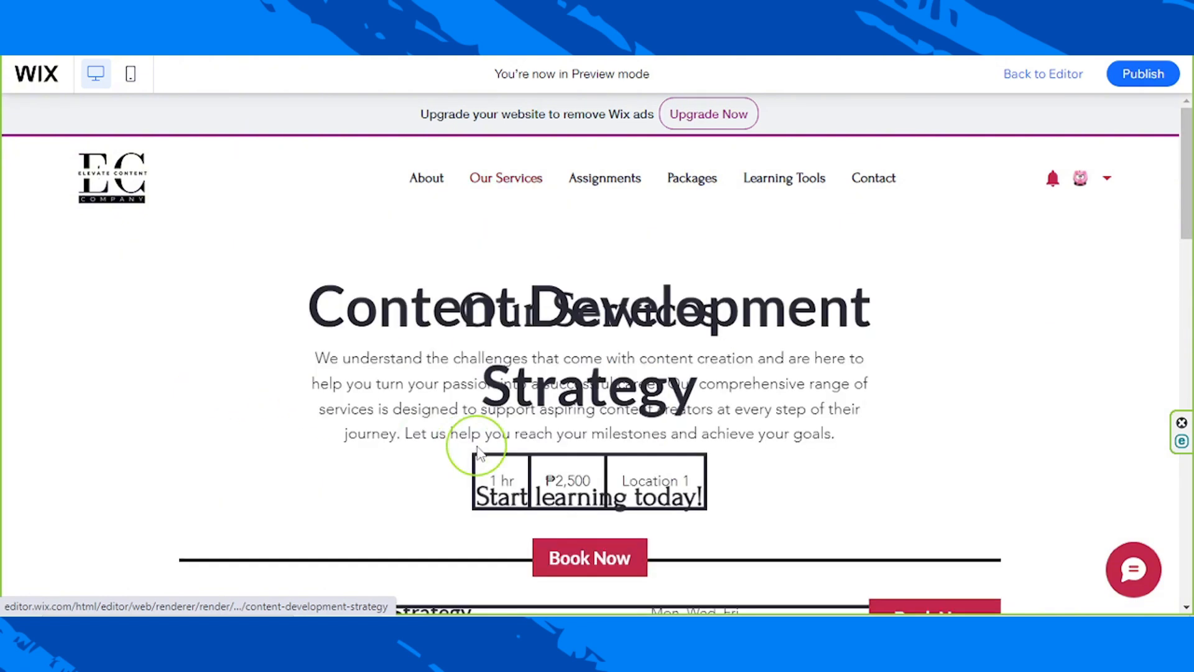
{"action": "scroll", "coordinate": [290, 332], "scroll_direction": "down", "scroll_amount": 1}
{"action": "scroll", "coordinate": [286, 331], "scroll_direction": "down", "scroll_amount": 8}
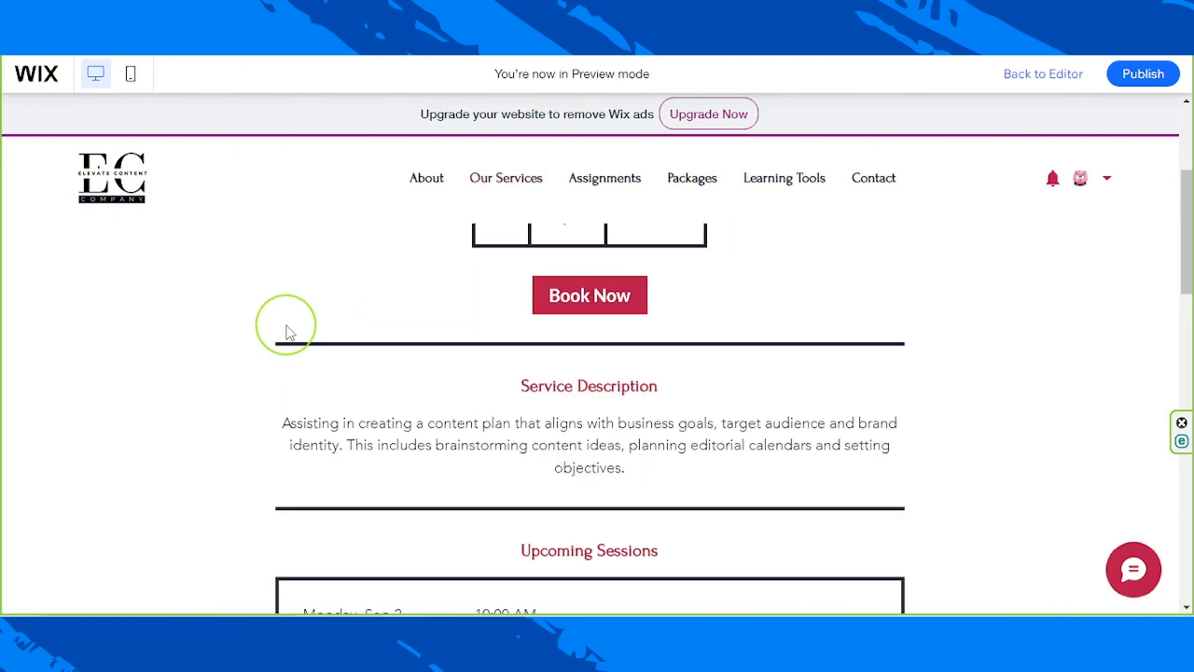
{"action": "scroll", "coordinate": [285, 330], "scroll_direction": "up", "scroll_amount": 9}
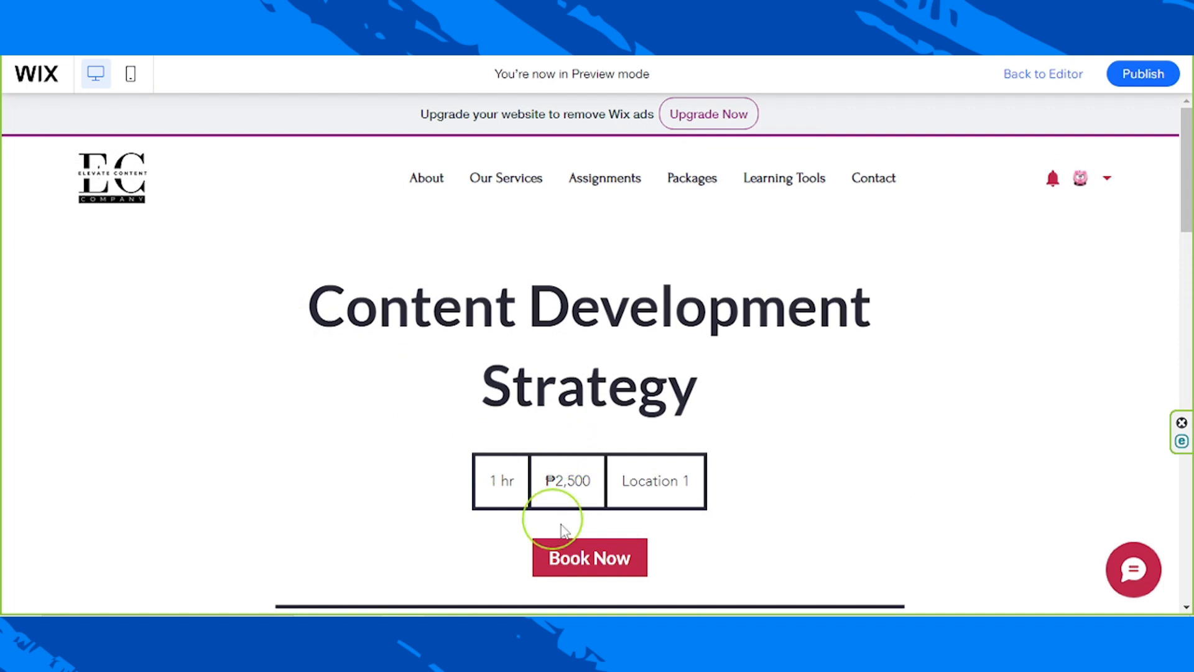
{"action": "scroll", "coordinate": [605, 522], "scroll_direction": "down", "scroll_amount": 5}
{"action": "scroll", "coordinate": [607, 528], "scroll_direction": "up", "scroll_amount": 5}
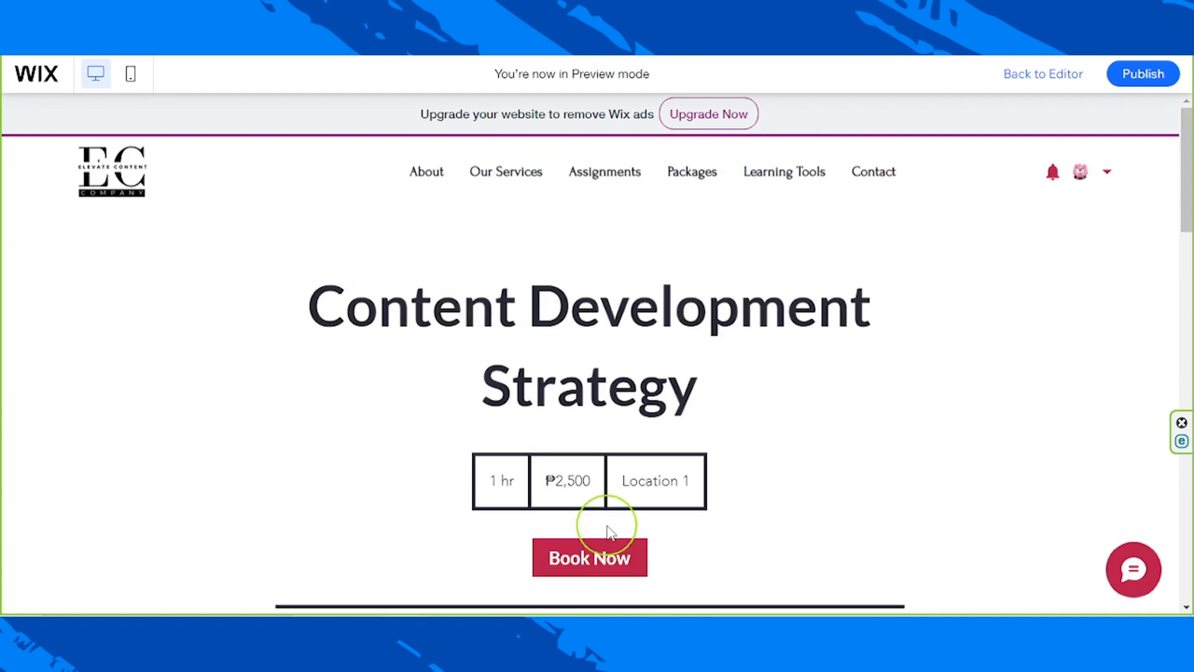
Highlight the Content Development Strategy title and review the description, sessions and contact details below it
{"action": "left_click_drag", "start_coordinate": [320, 288], "coordinate": [714, 396]}
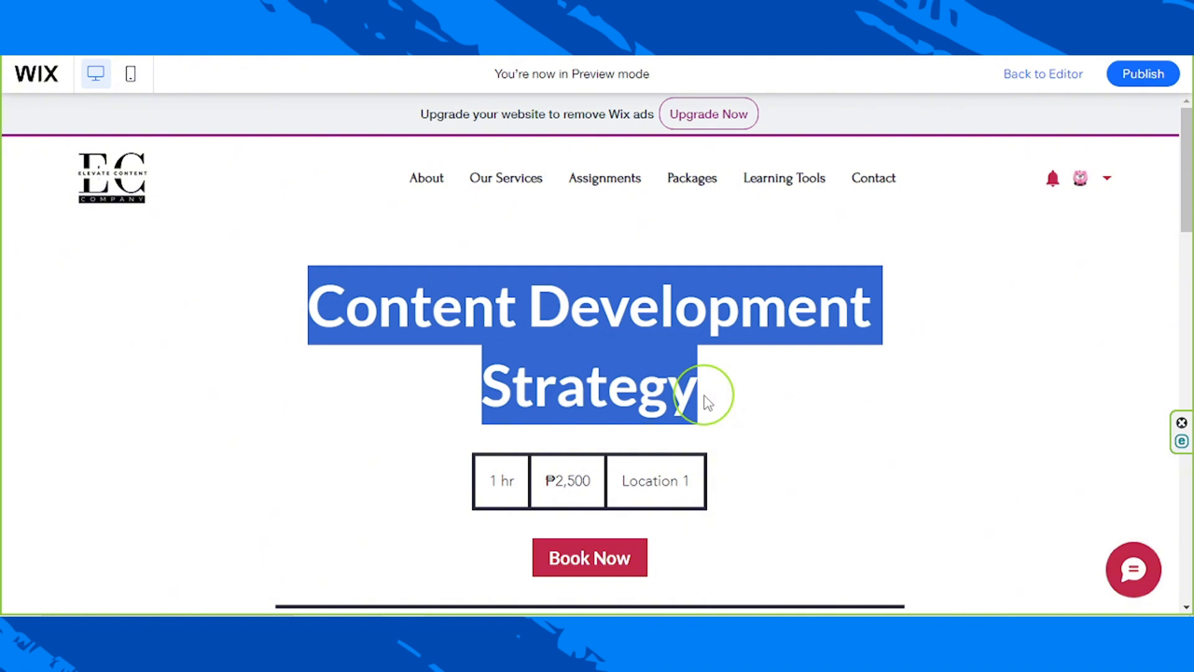
{"action": "scroll", "coordinate": [707, 401], "scroll_direction": "down", "scroll_amount": 5}
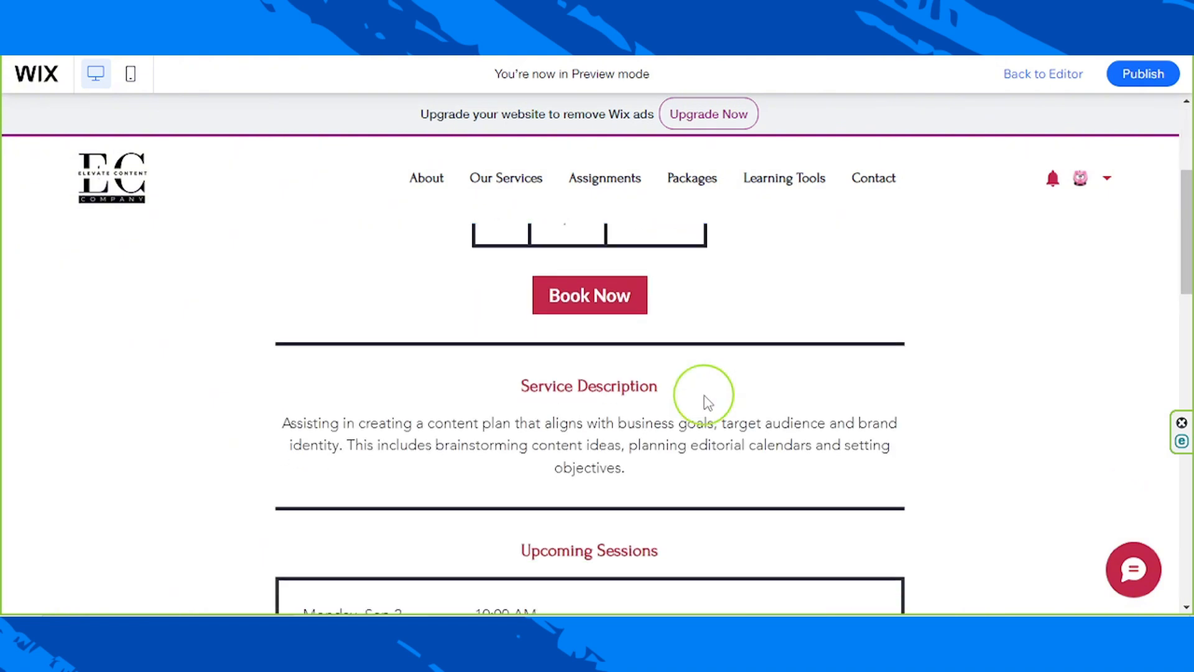
{"action": "scroll", "coordinate": [706, 401], "scroll_direction": "down", "scroll_amount": 5}
{"action": "scroll", "coordinate": [706, 401], "scroll_direction": "up", "scroll_amount": 5}
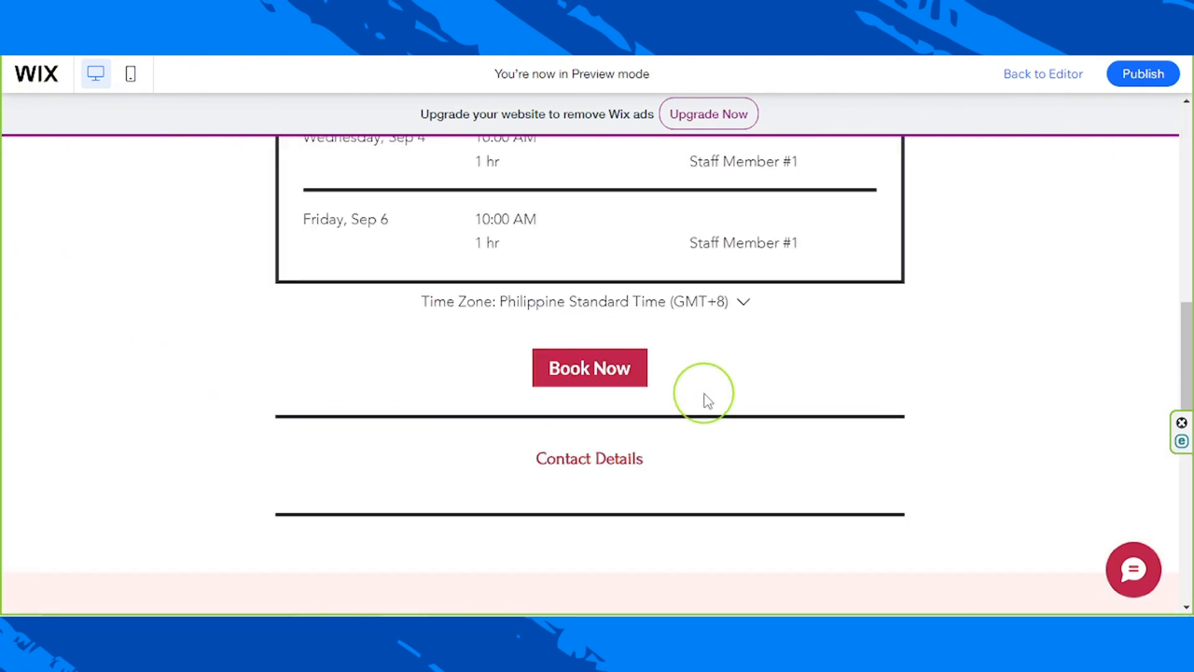
Exit the Content Development Strategy preview and return to the Service Page in the editor
{"action": "scroll", "coordinate": [707, 397], "scroll_direction": "up", "scroll_amount": 5}
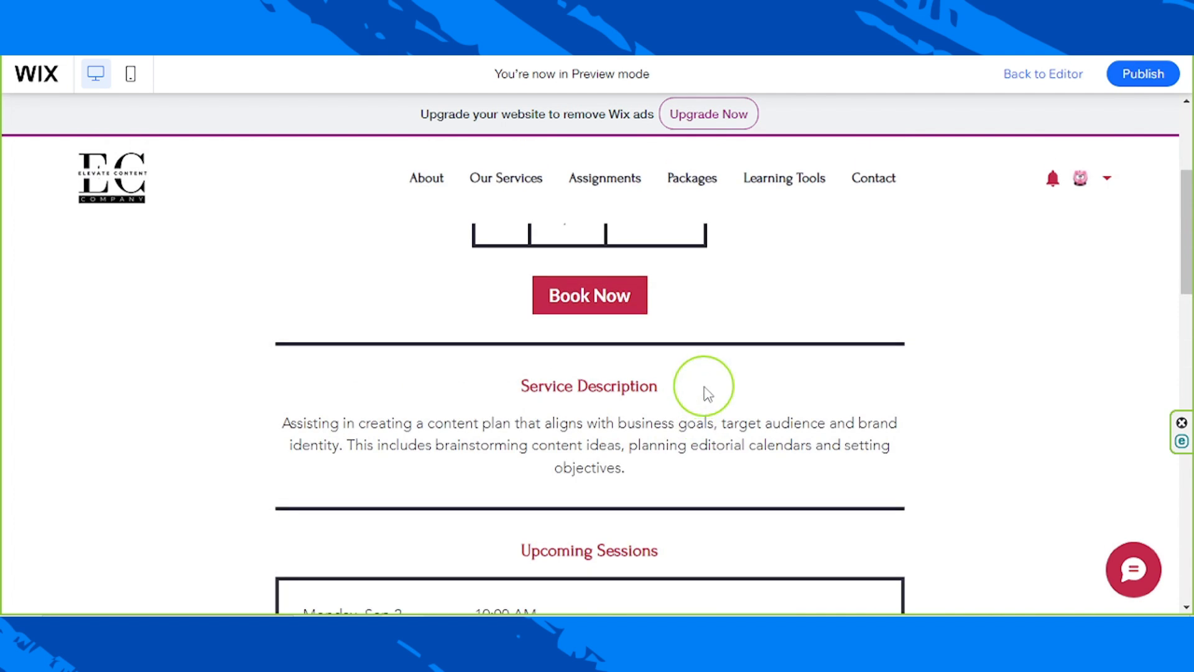
{"action": "scroll", "coordinate": [707, 395], "scroll_direction": "up", "scroll_amount": 4}
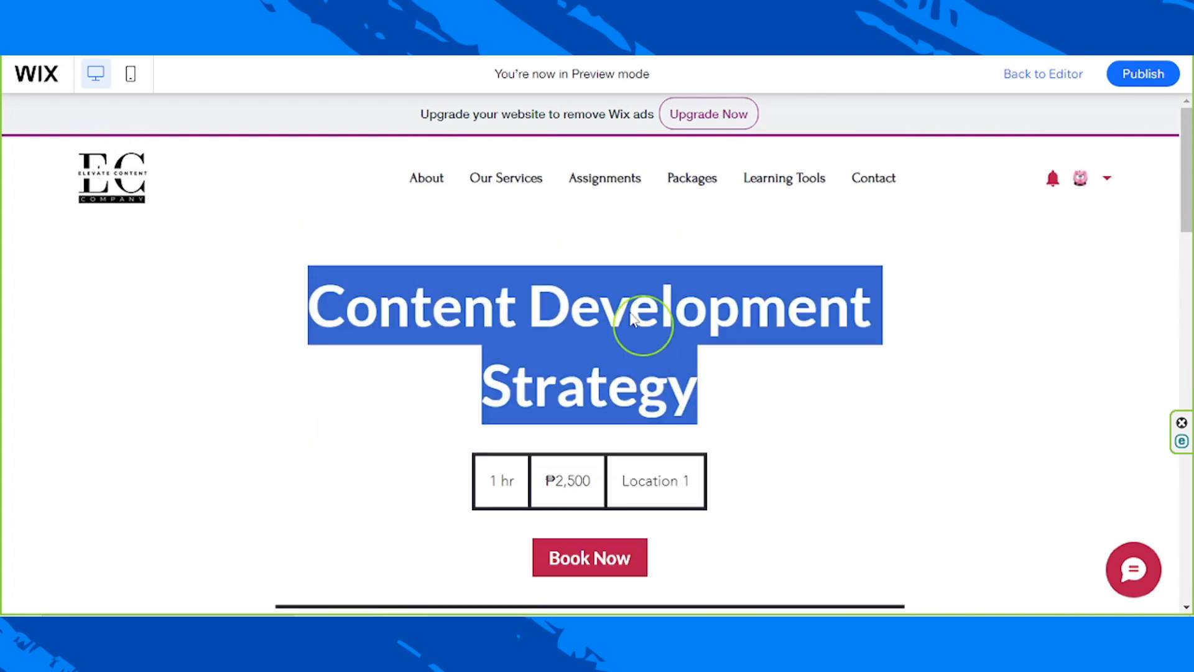
{"action": "left_click", "coordinate": [1051, 78]}
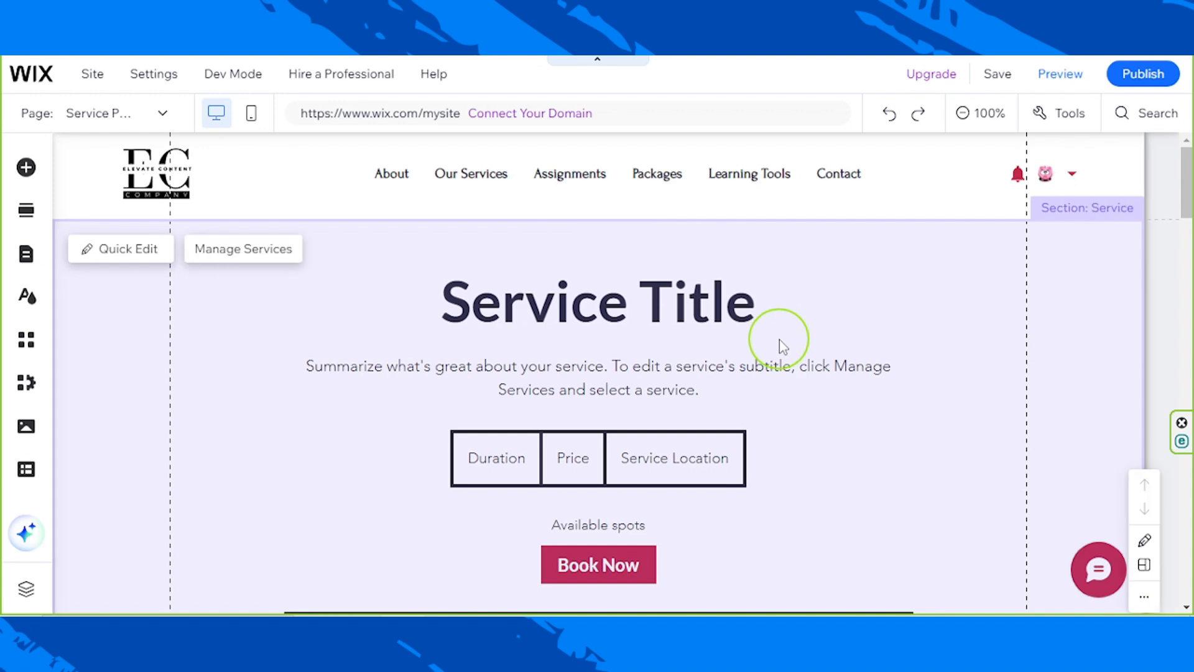
Look through the Service Page template's title, details, booking button, description and image gallery
{"action": "scroll", "coordinate": [782, 347], "scroll_direction": "down", "scroll_amount": 5}
{"action": "scroll", "coordinate": [782, 346], "scroll_direction": "down", "scroll_amount": 5}
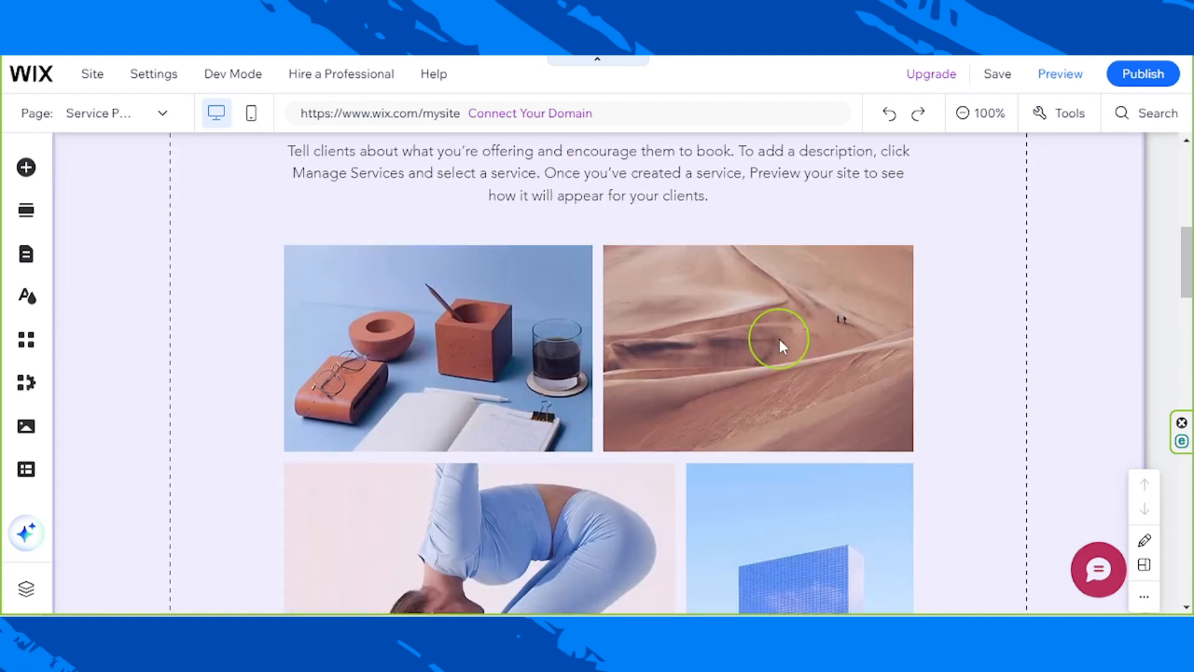
{"action": "scroll", "coordinate": [781, 342], "scroll_direction": "up", "scroll_amount": 10}
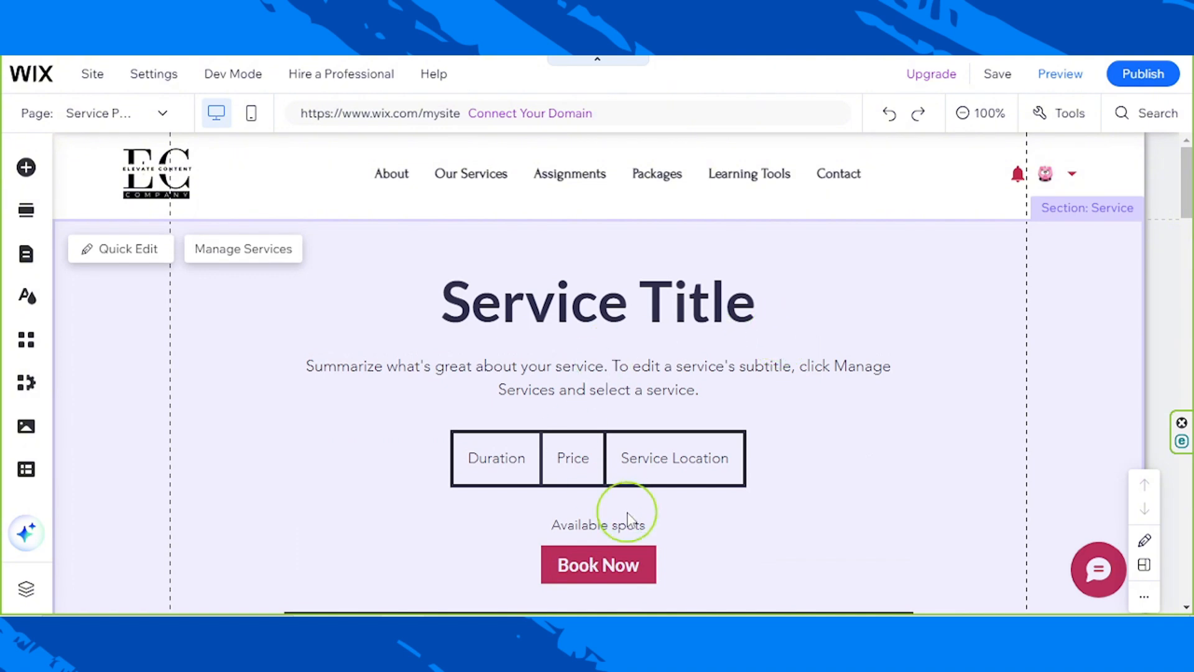
{"action": "scroll", "coordinate": [628, 518], "scroll_direction": "down", "scroll_amount": 5}
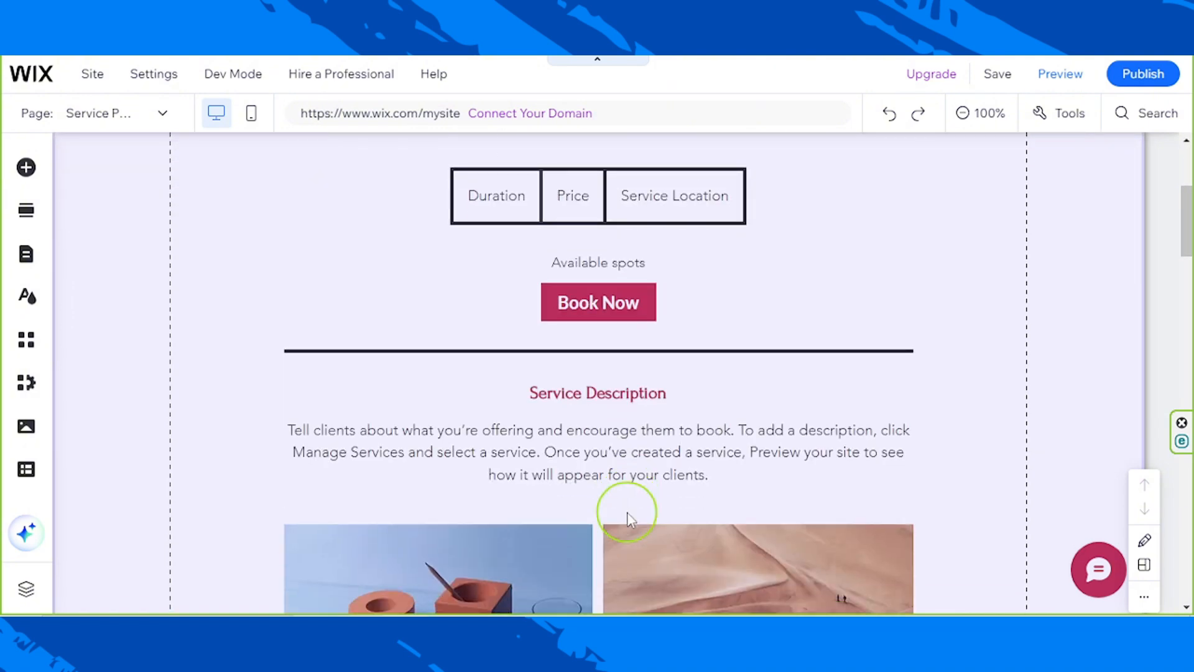
{"action": "scroll", "coordinate": [628, 516], "scroll_direction": "down", "scroll_amount": 6}
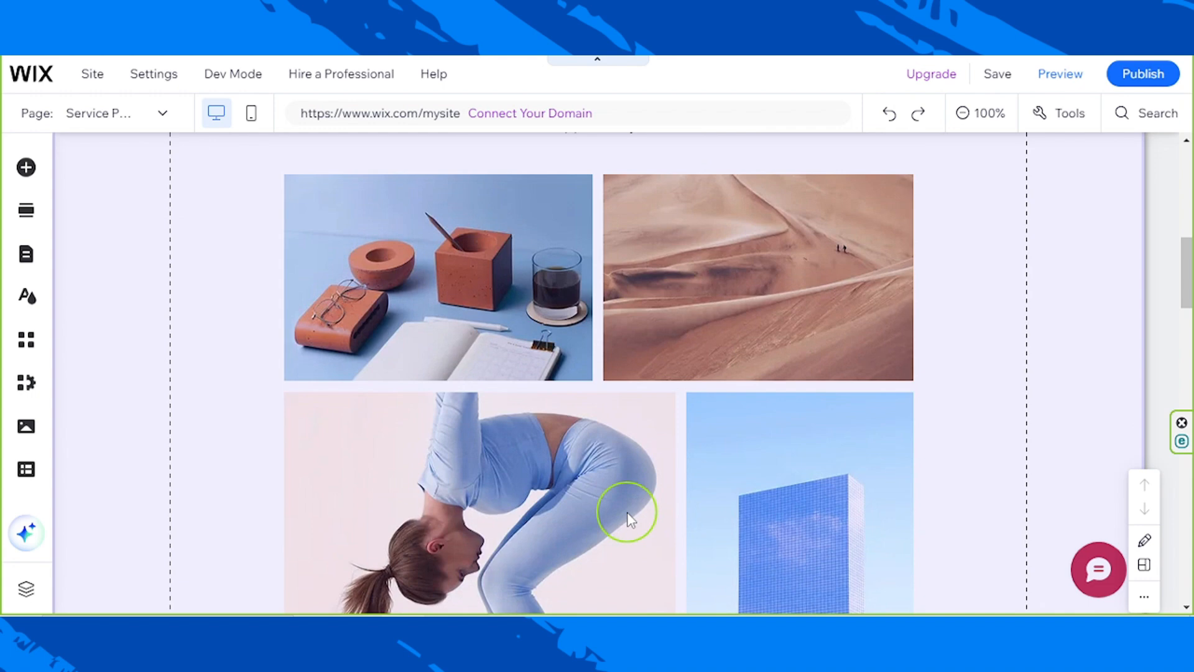
{"action": "scroll", "coordinate": [628, 516], "scroll_direction": "down", "scroll_amount": 2}
{"action": "scroll", "coordinate": [628, 516], "scroll_direction": "up", "scroll_amount": 15}
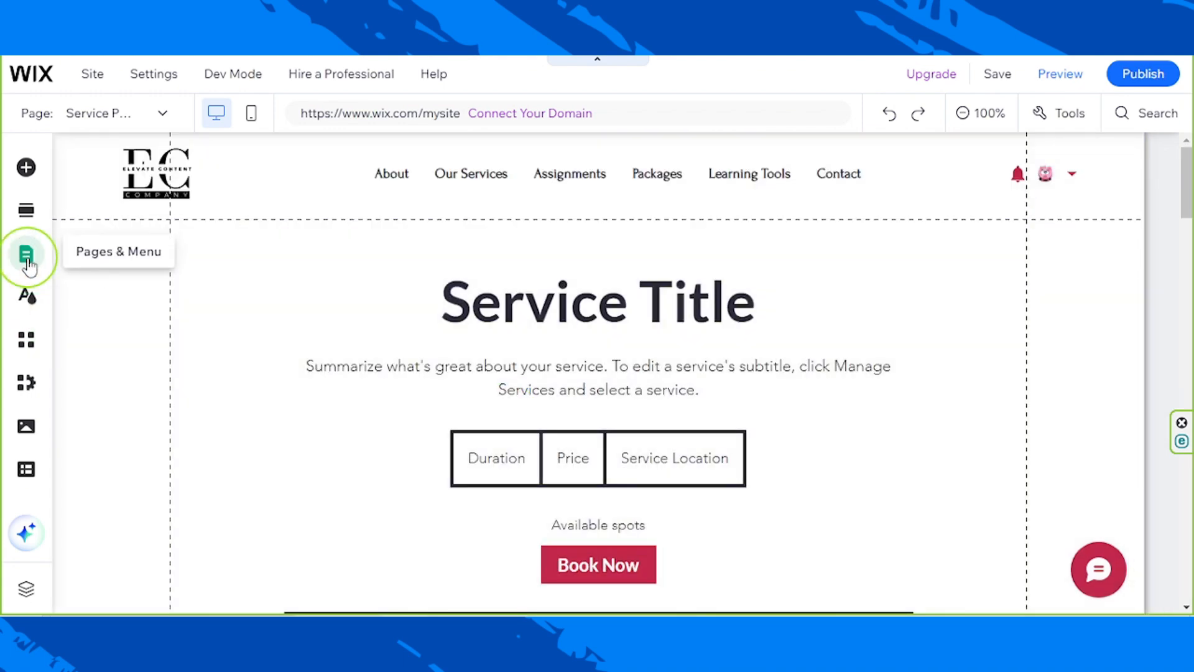
Open the Booking Calendar page from the Bookings Pages and look over its layout
{"action": "left_click", "coordinate": [26, 255]}
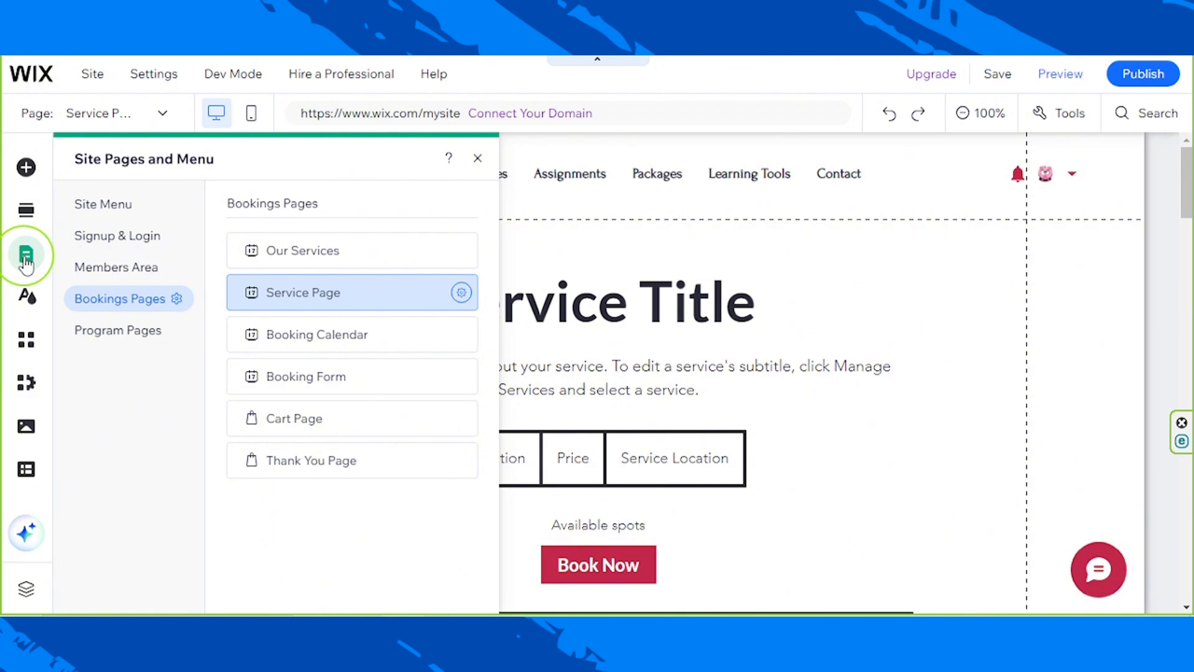
{"action": "left_click", "coordinate": [314, 335]}
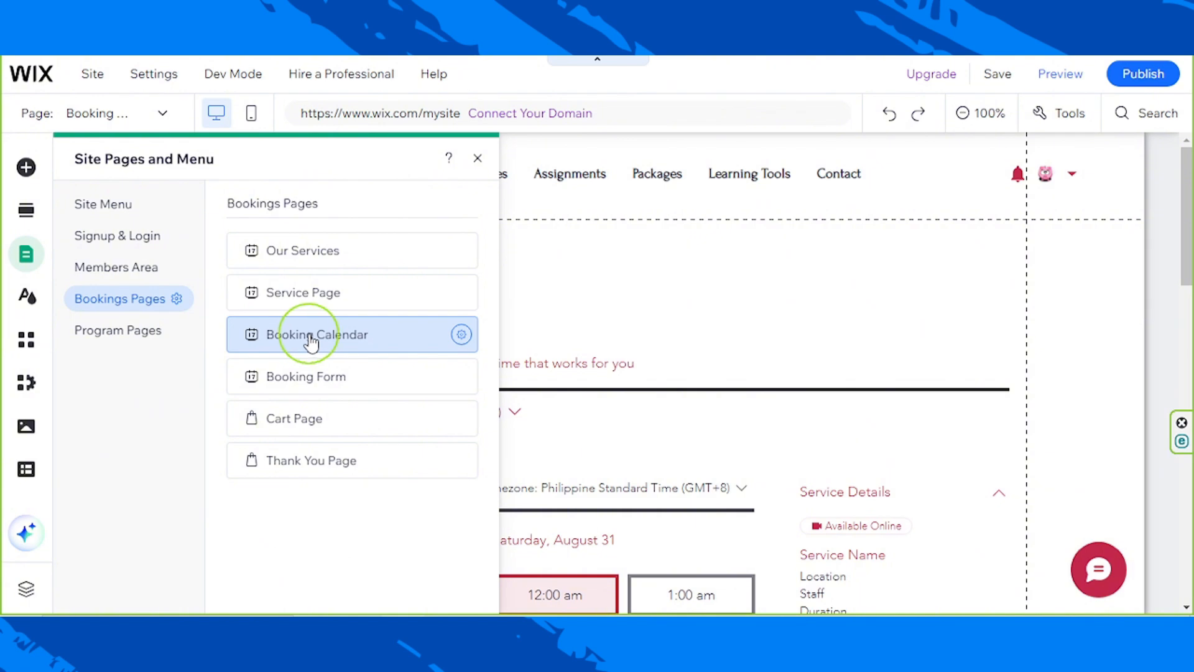
{"action": "left_click", "coordinate": [478, 158]}
{"action": "scroll", "coordinate": [562, 460], "scroll_direction": "down", "scroll_amount": 3}
{"action": "scroll", "coordinate": [562, 460], "scroll_direction": "down", "scroll_amount": 6}
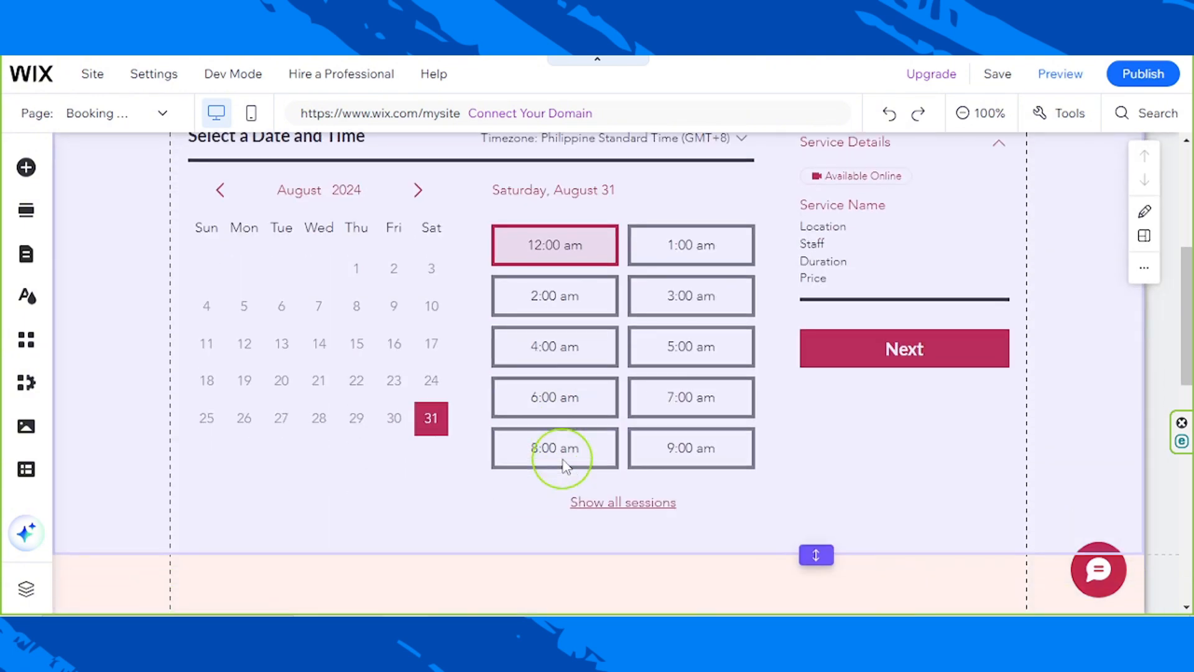
{"action": "scroll", "coordinate": [563, 462], "scroll_direction": "up", "scroll_amount": 7}
{"action": "left_click", "coordinate": [471, 293]}
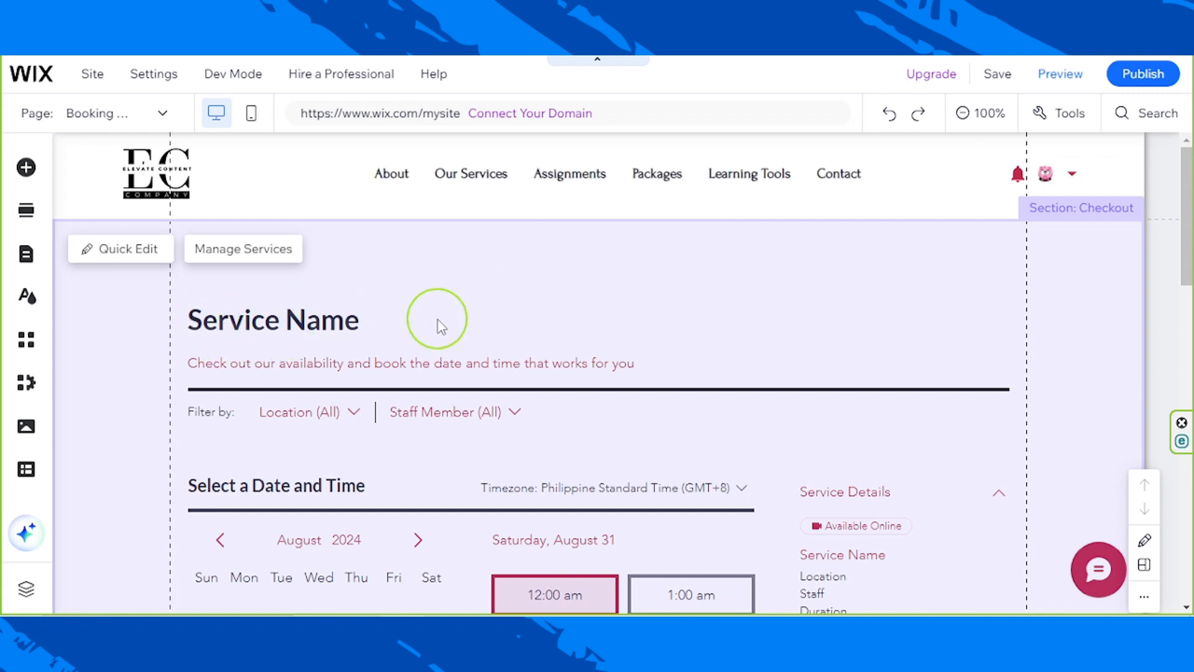
Examine the Booking Calendar's filters, date and time selection, session slots and service details
{"action": "scroll", "coordinate": [439, 325], "scroll_direction": "down", "scroll_amount": 3}
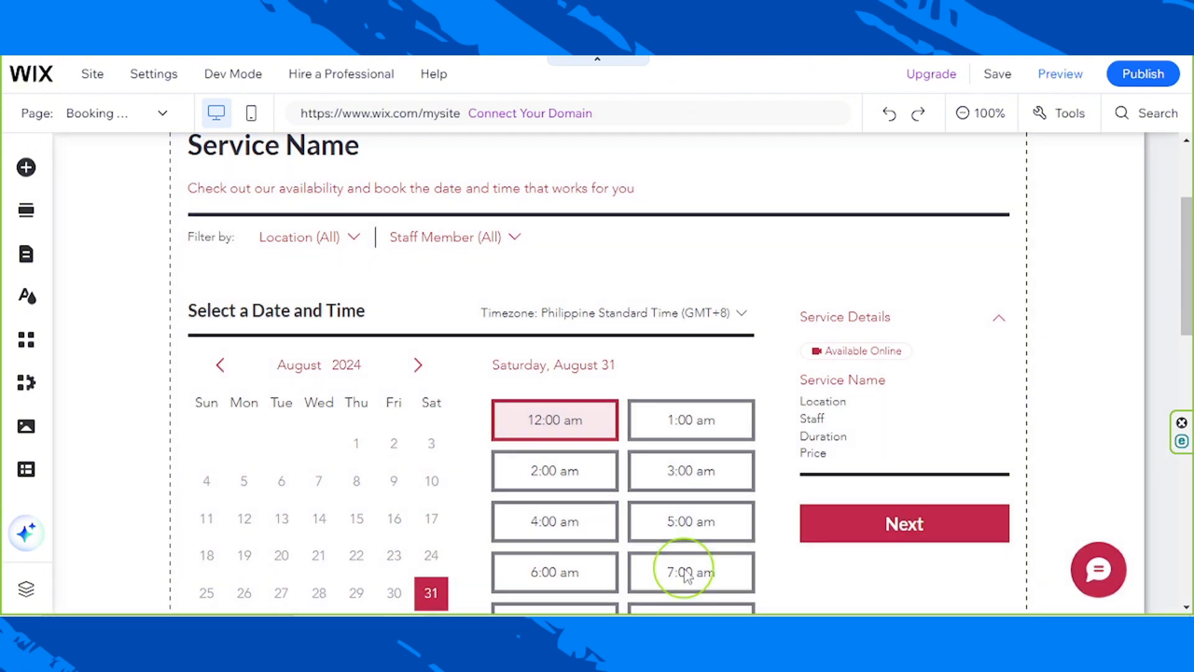
{"action": "scroll", "coordinate": [686, 574], "scroll_direction": "down", "scroll_amount": 2}
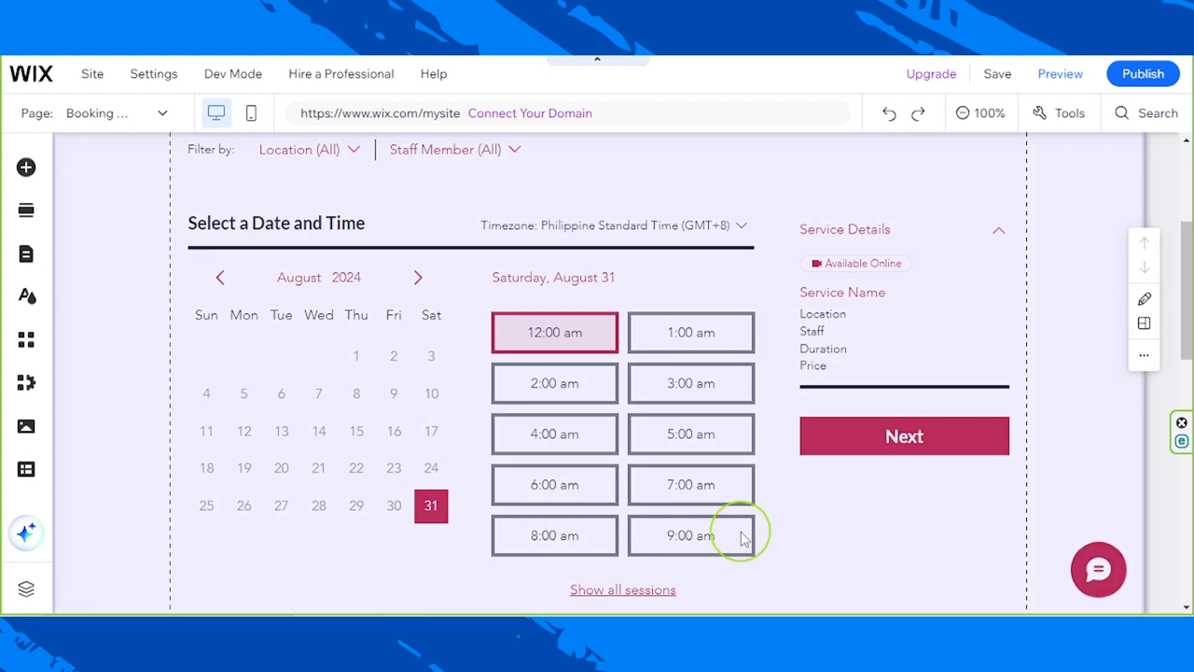
{"action": "scroll", "coordinate": [415, 480], "scroll_direction": "down", "scroll_amount": 3}
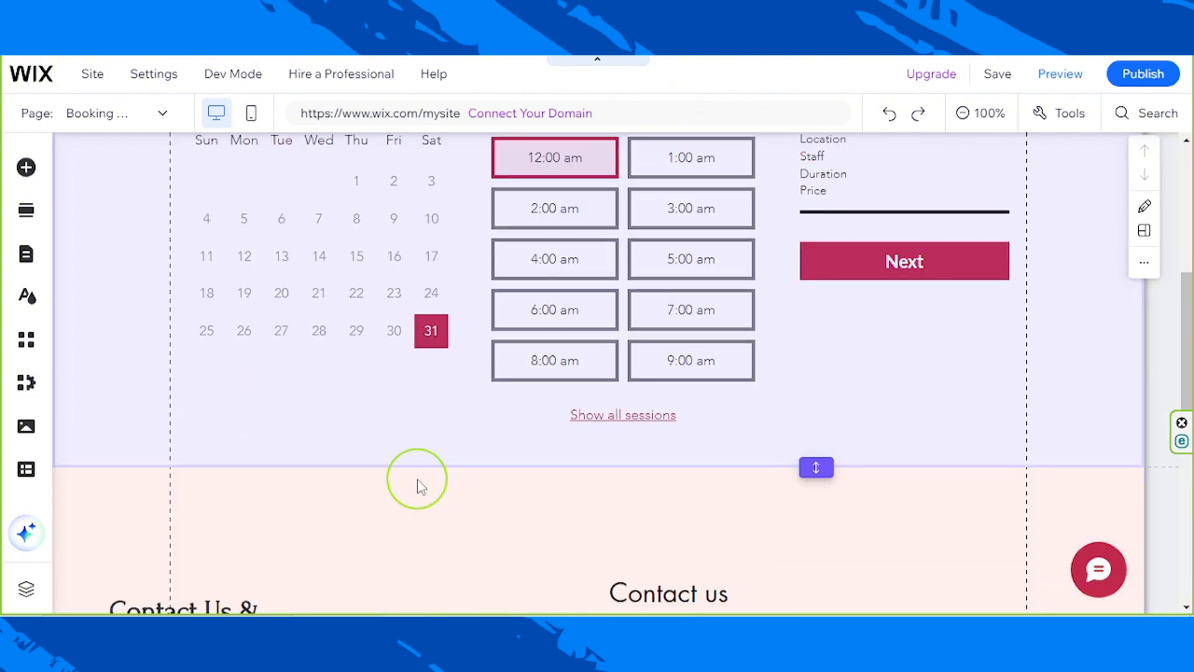
{"action": "scroll", "coordinate": [415, 480], "scroll_direction": "up", "scroll_amount": 4}
{"action": "scroll", "coordinate": [418, 478], "scroll_direction": "up", "scroll_amount": 2}
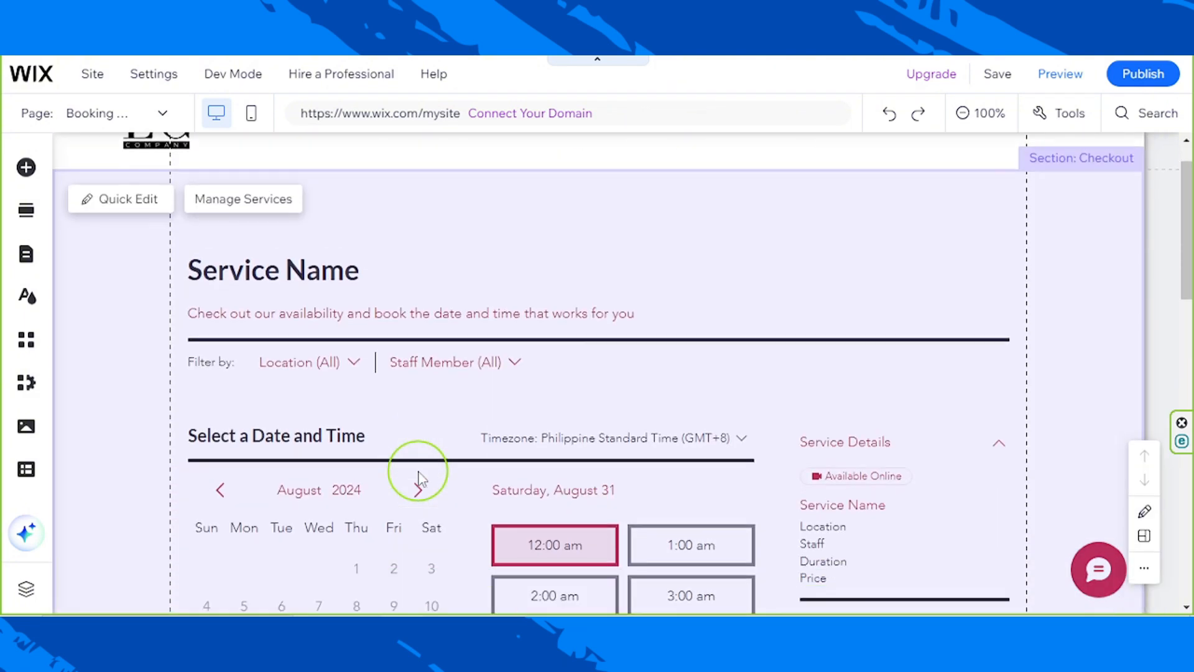
{"action": "scroll", "coordinate": [417, 479], "scroll_direction": "down", "scroll_amount": 5}
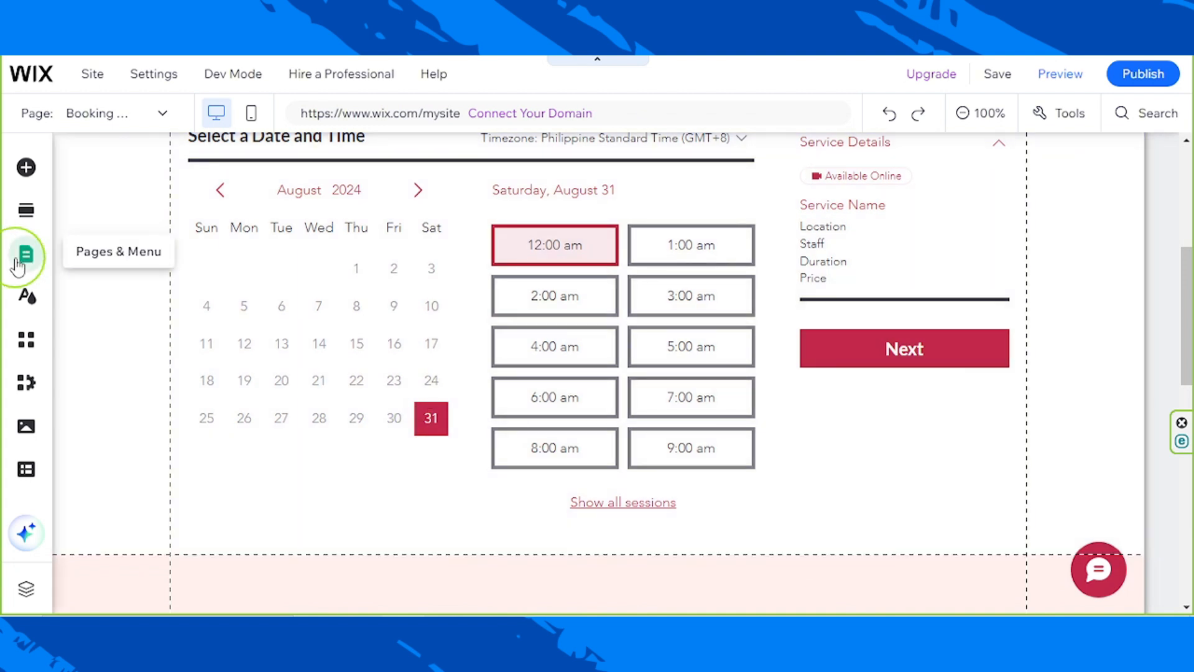
Open the Booking Form page from the Bookings Pages and look over the whole form
{"action": "left_click", "coordinate": [18, 265]}
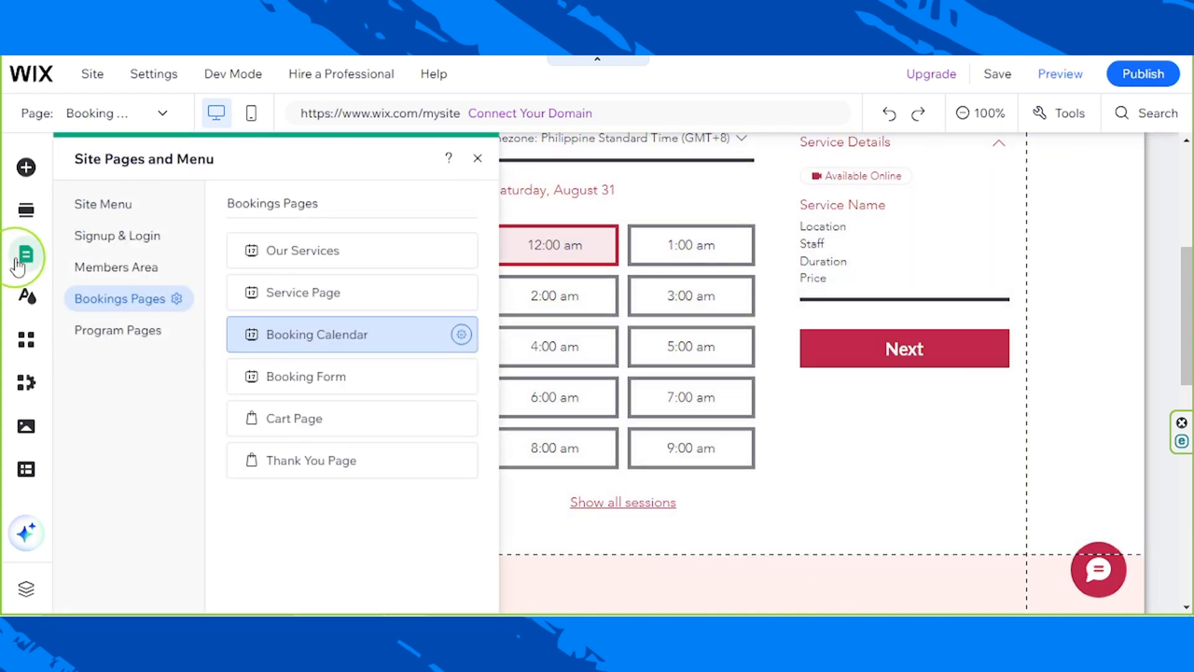
{"action": "left_click", "coordinate": [320, 390]}
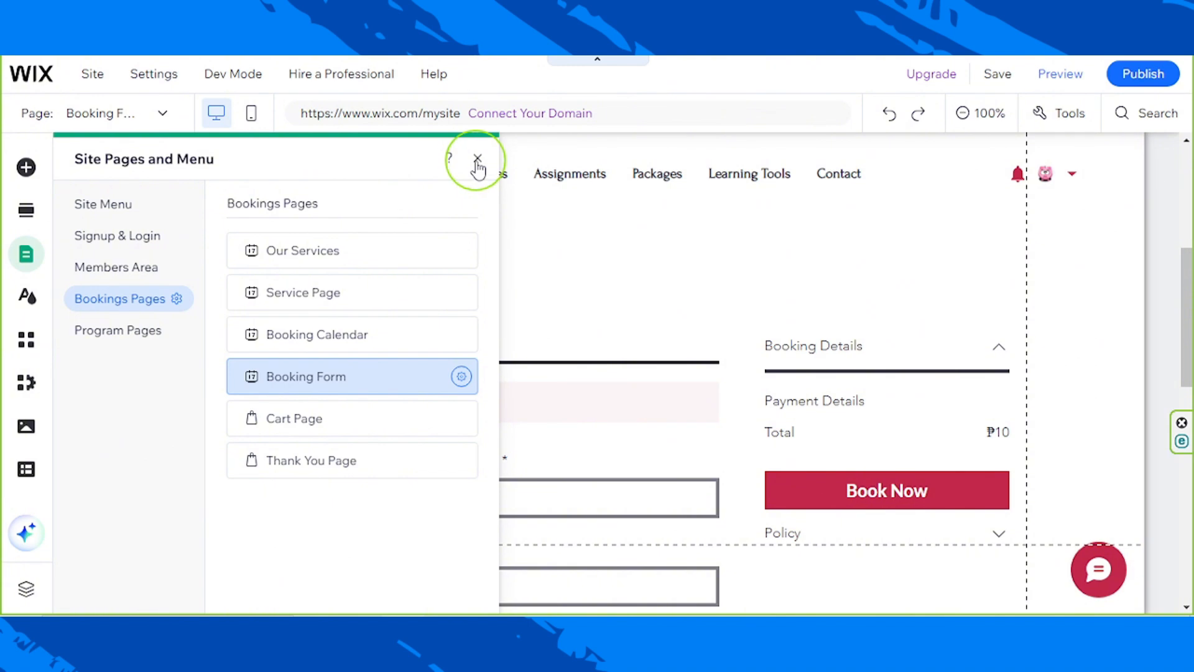
{"action": "left_click", "coordinate": [478, 163]}
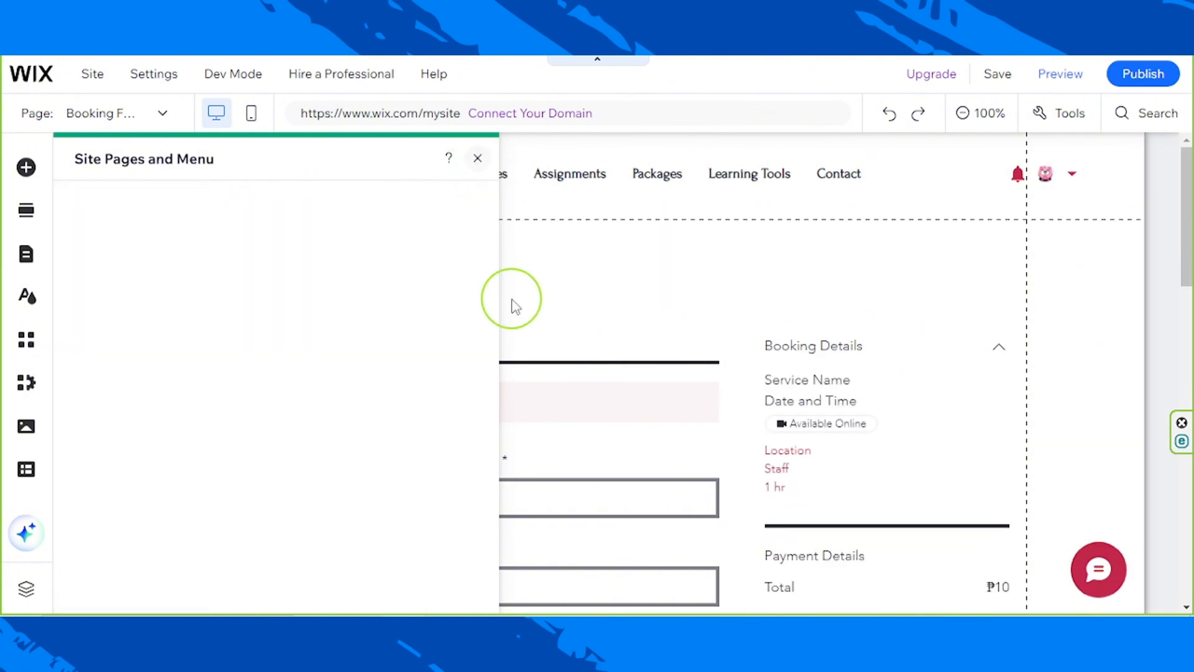
{"action": "scroll", "coordinate": [563, 474], "scroll_direction": "down", "scroll_amount": 10}
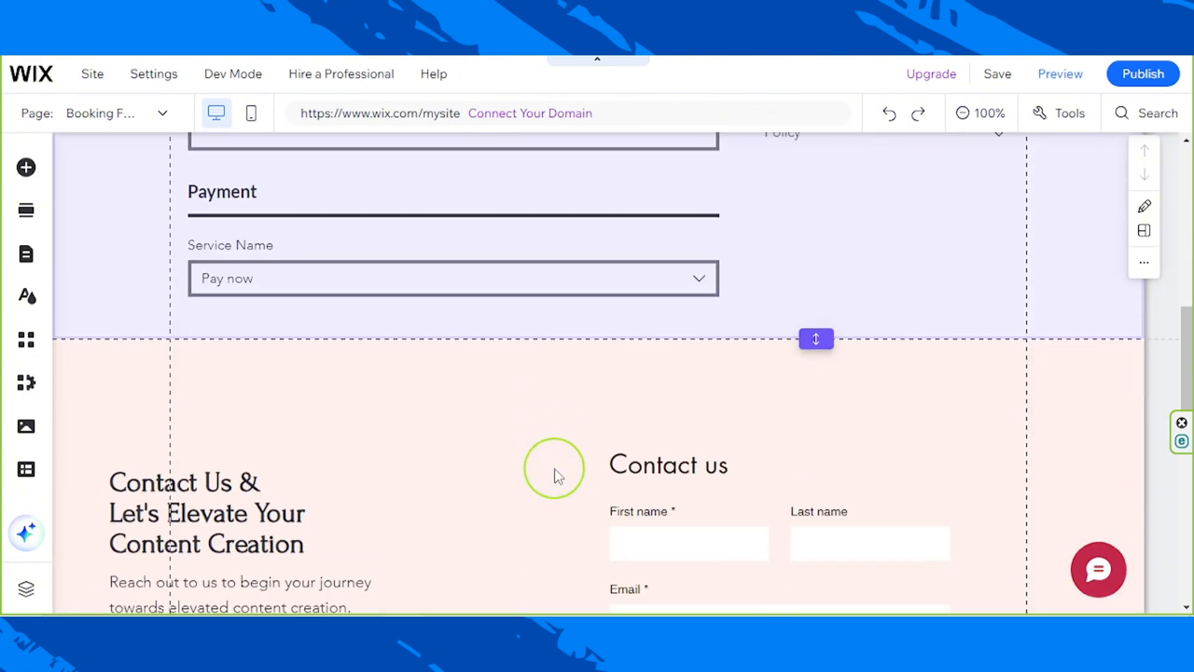
{"action": "scroll", "coordinate": [556, 478], "scroll_direction": "up", "scroll_amount": 4}
{"action": "scroll", "coordinate": [555, 478], "scroll_direction": "up", "scroll_amount": 5}
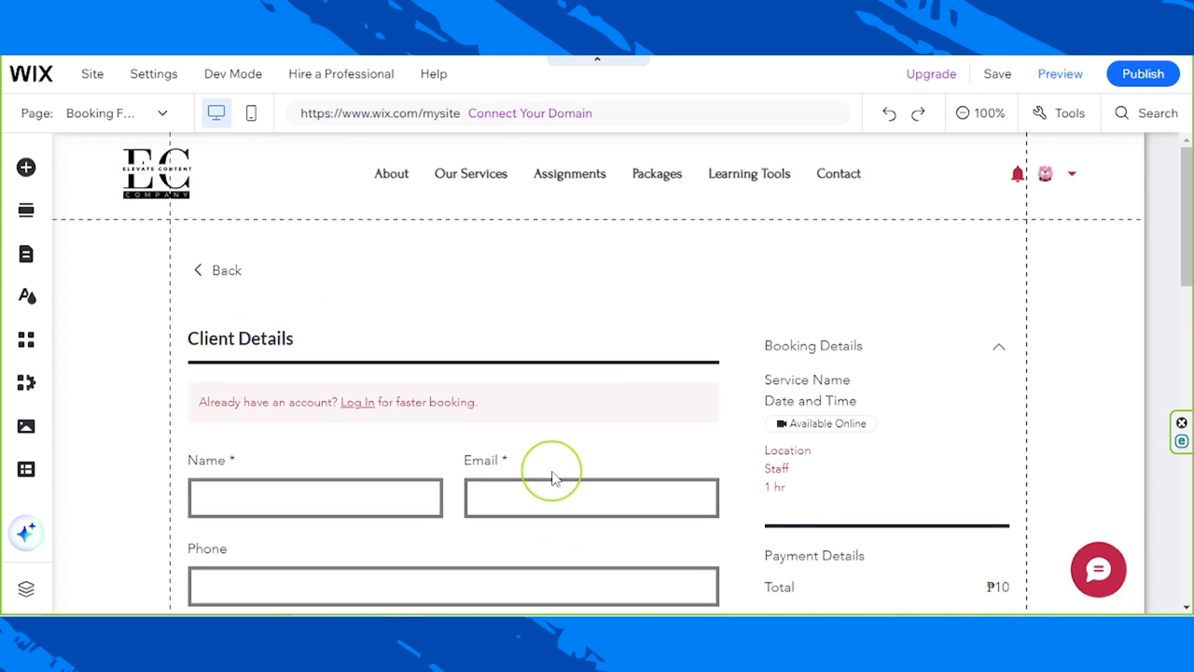
Examine the Booking Form's client detail fields, payment section and booking summary down to the footer
{"action": "scroll", "coordinate": [555, 477], "scroll_direction": "down", "scroll_amount": 2}
{"action": "scroll", "coordinate": [555, 477], "scroll_direction": "down", "scroll_amount": 6}
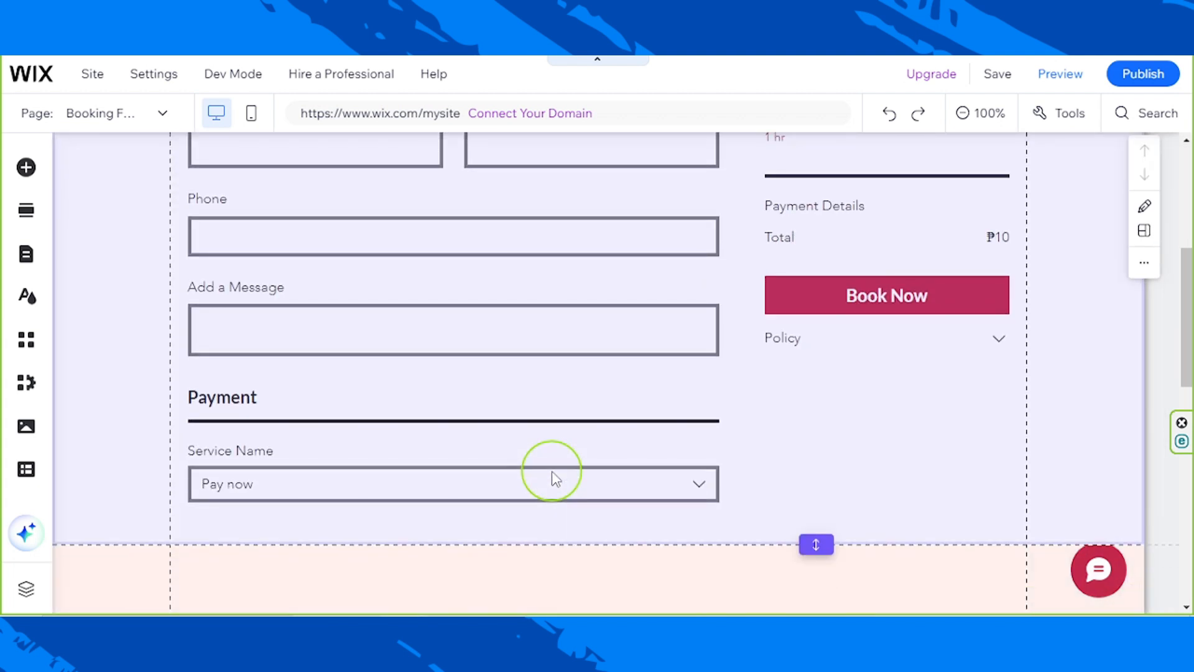
{"action": "scroll", "coordinate": [553, 474], "scroll_direction": "up", "scroll_amount": 3}
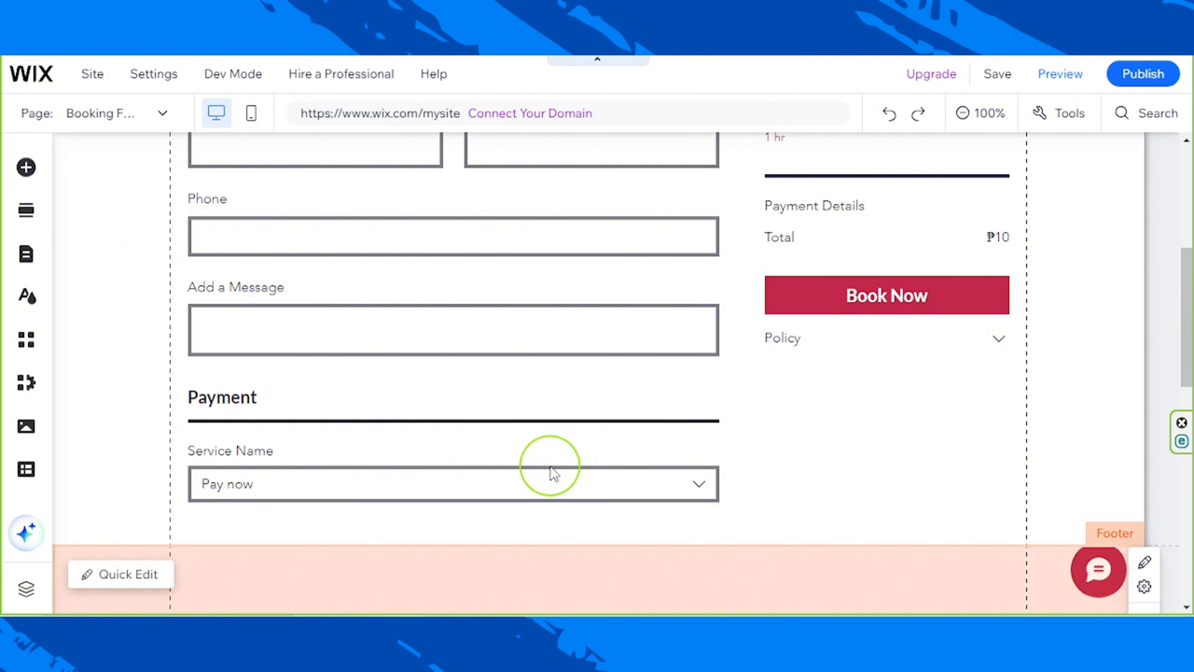
{"action": "scroll", "coordinate": [554, 475], "scroll_direction": "down", "scroll_amount": 4}
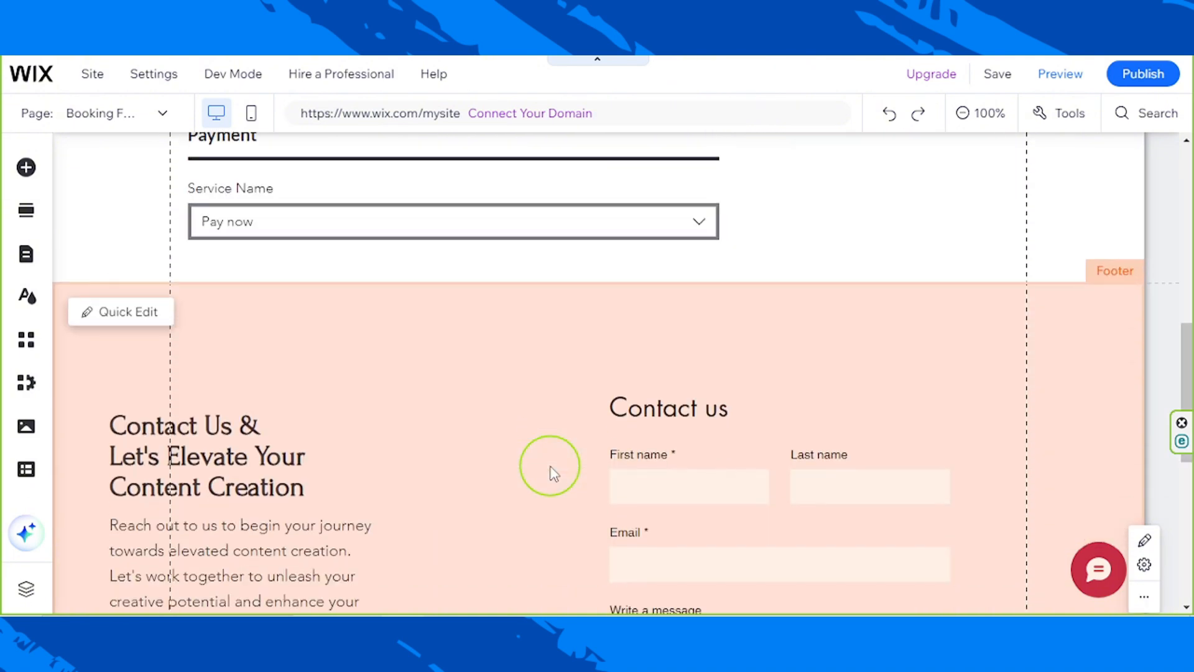
{"action": "scroll", "coordinate": [555, 472], "scroll_direction": "up", "scroll_amount": 4}
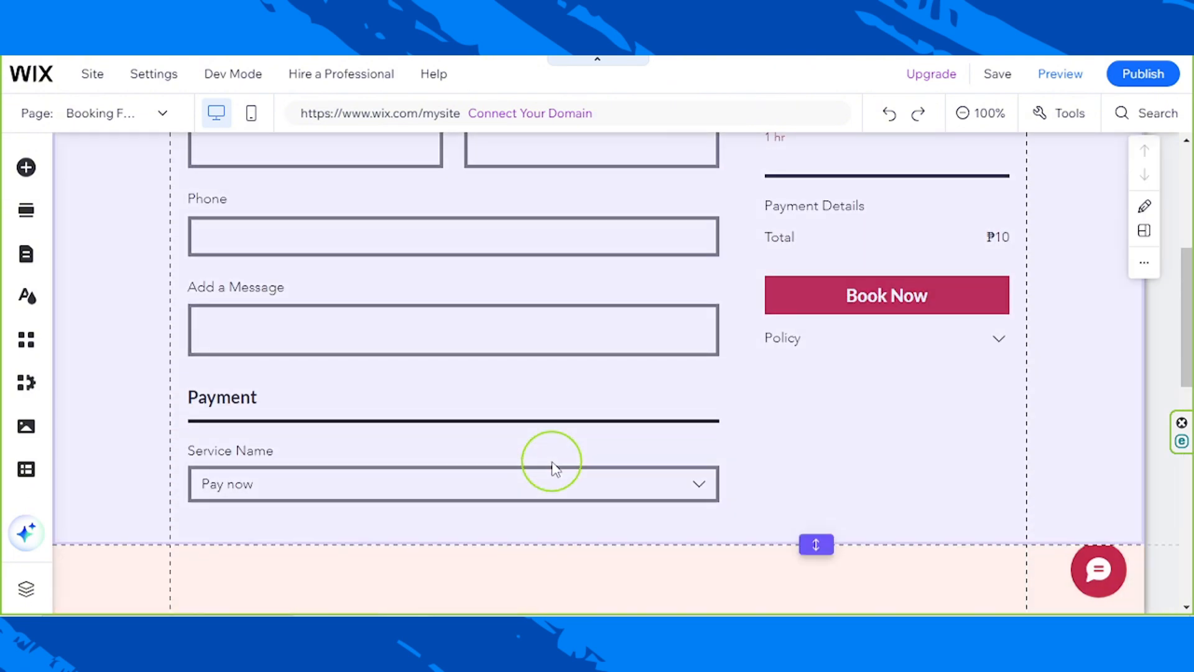
{"action": "scroll", "coordinate": [507, 457], "scroll_direction": "up", "scroll_amount": 4}
Select the Booking Form, check the layout options in its settings and close them
{"action": "left_click", "coordinate": [475, 362]}
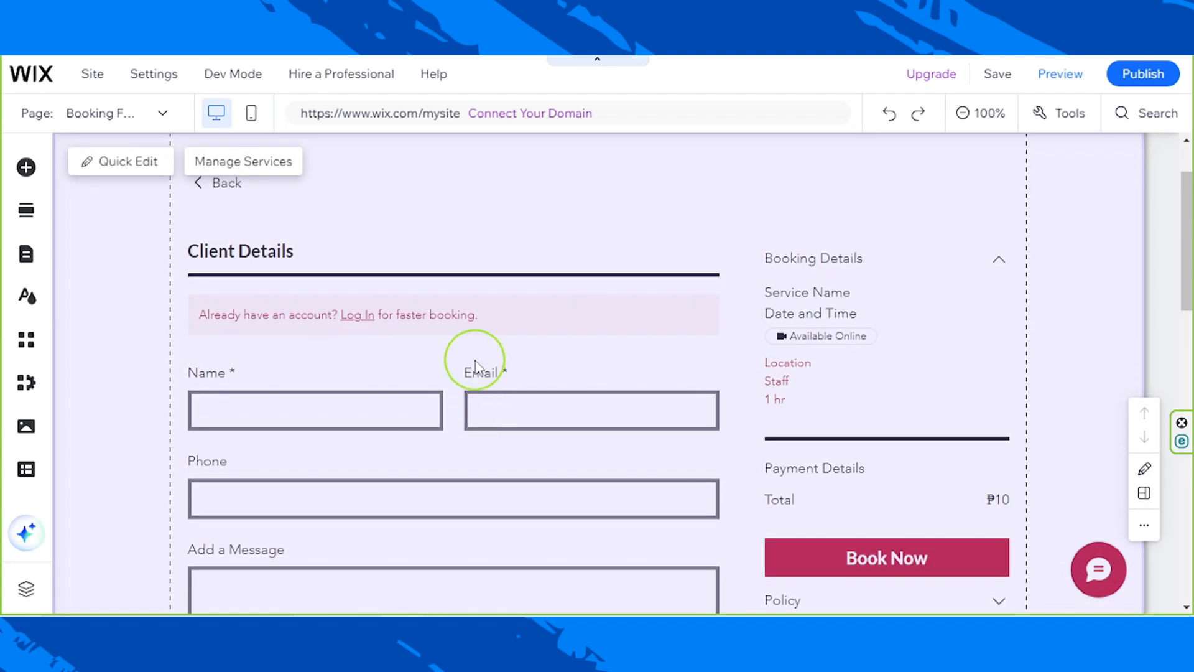
{"action": "left_click", "coordinate": [394, 353]}
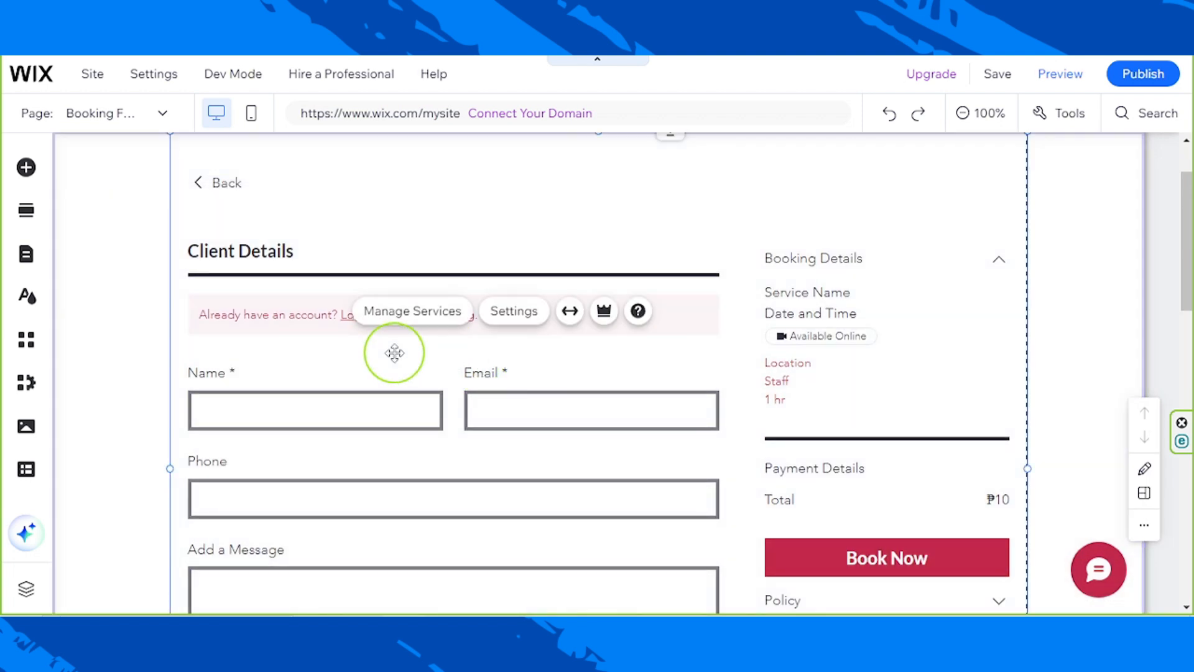
{"action": "left_click", "coordinate": [514, 311]}
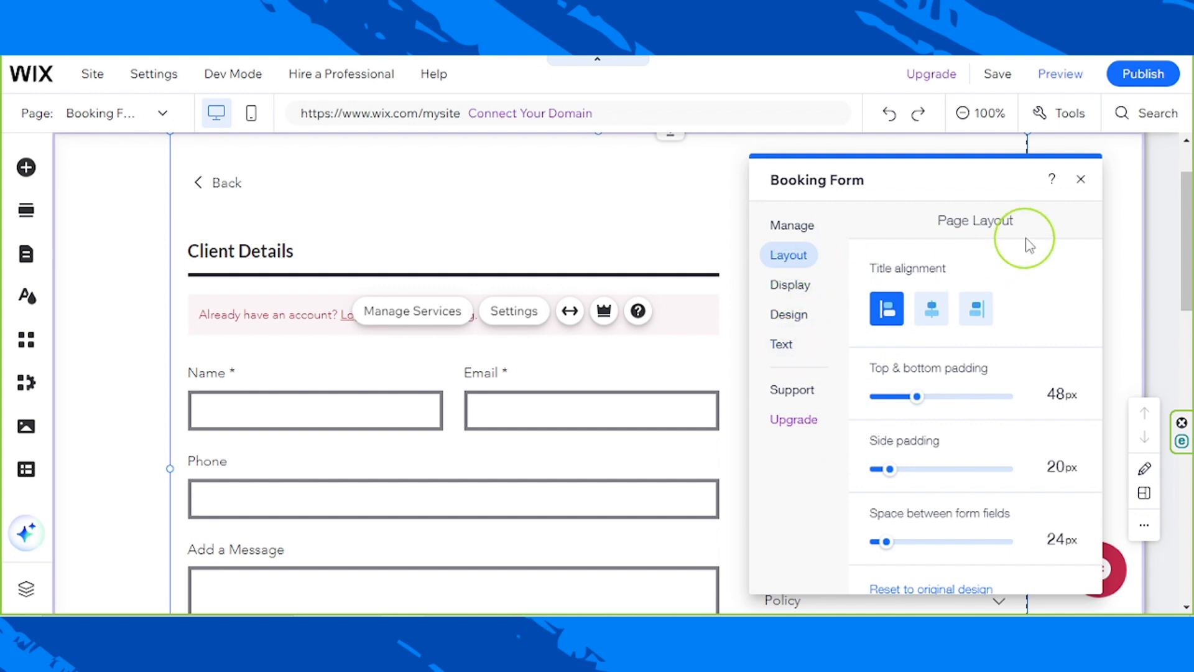
{"action": "left_click", "coordinate": [1080, 179]}
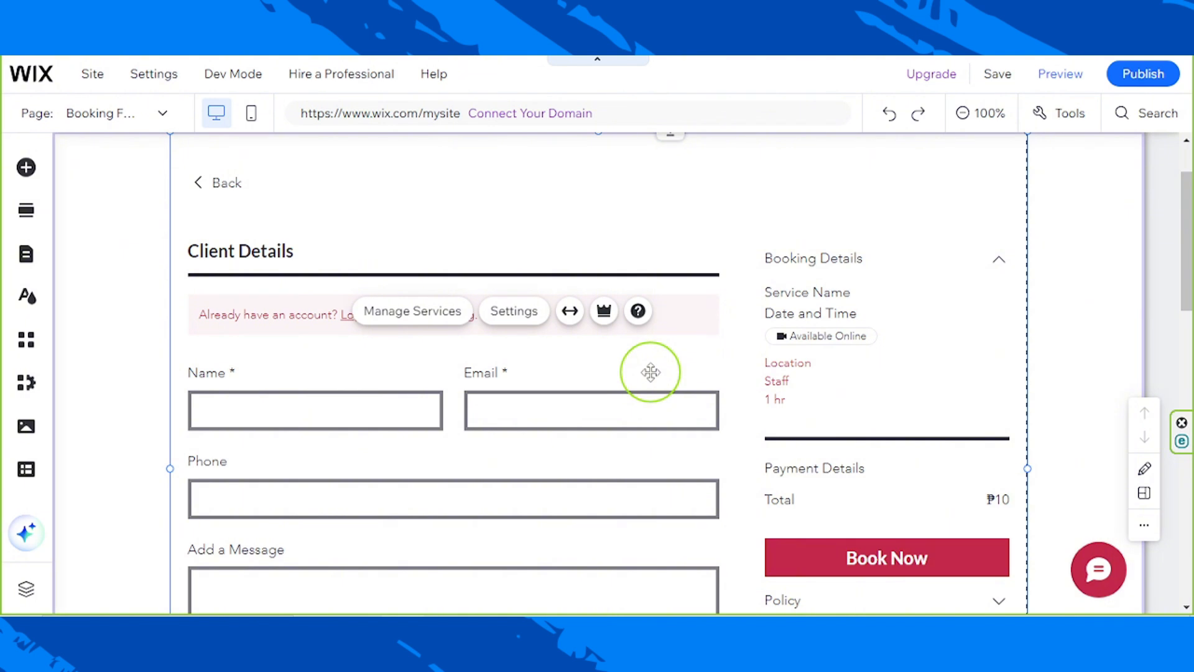
Open the Cart Page from the Bookings Pages and look over its cart section down to the footer
{"action": "left_click", "coordinate": [23, 264]}
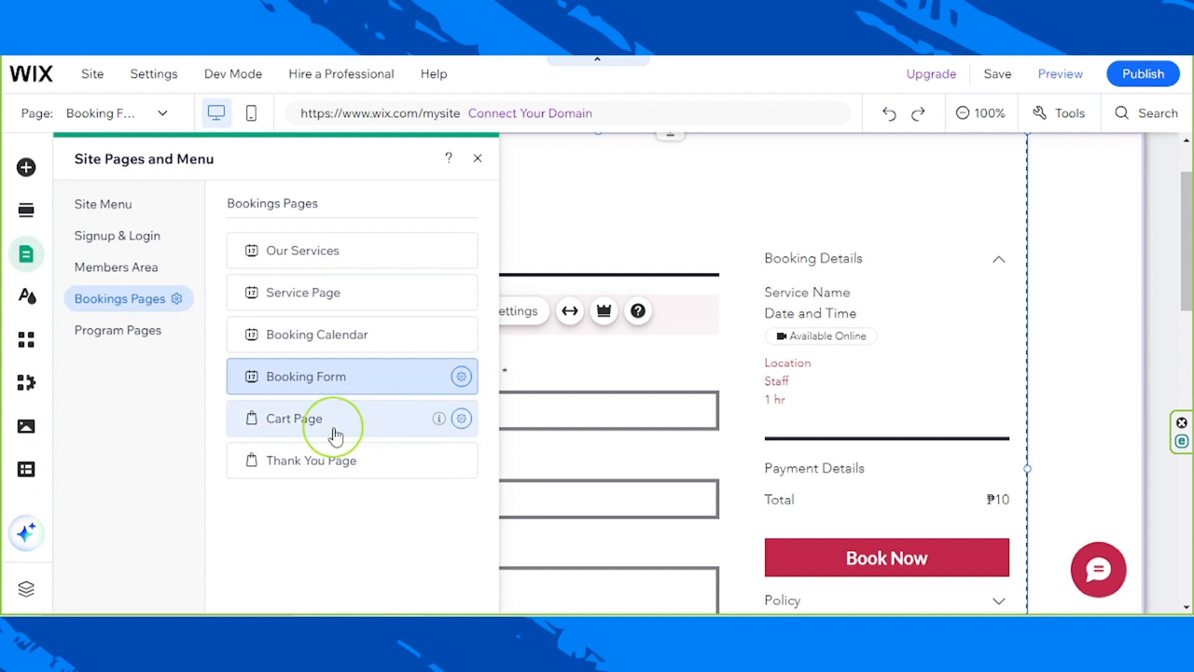
{"action": "left_click", "coordinate": [336, 436]}
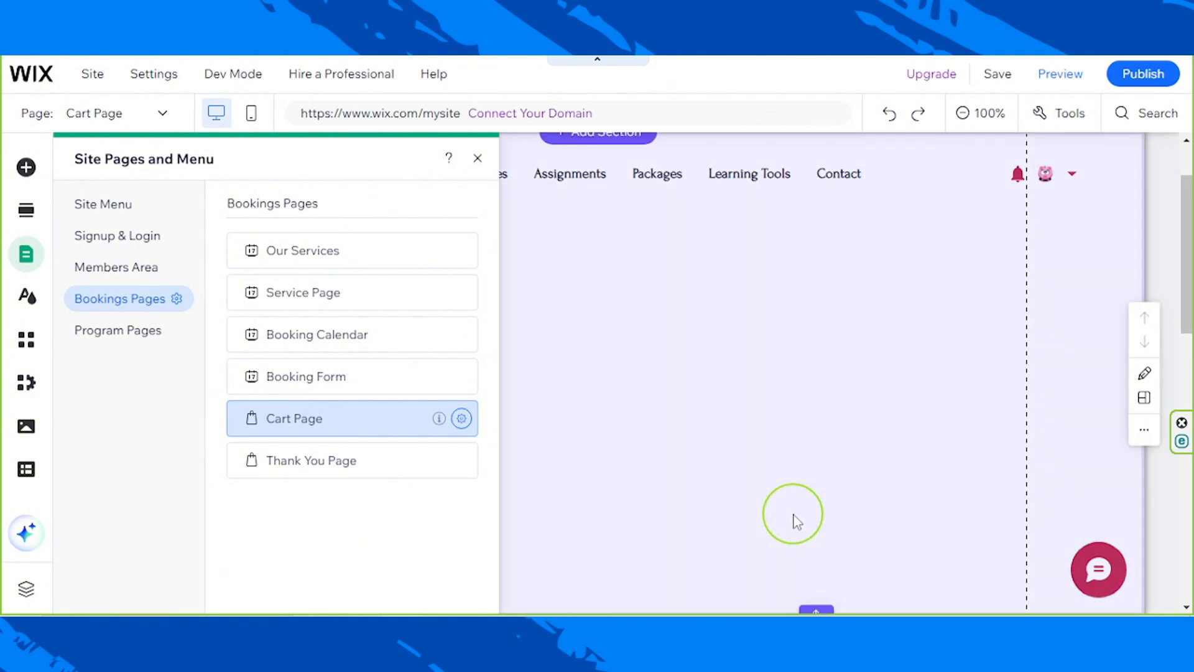
{"action": "left_click", "coordinate": [615, 483]}
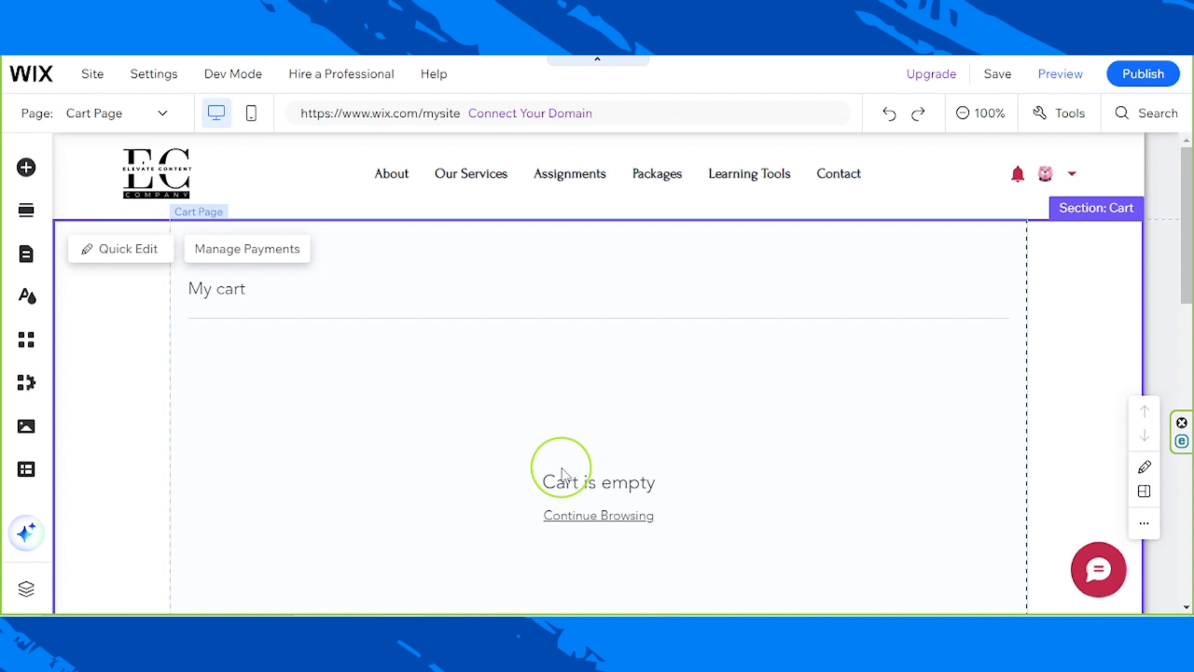
{"action": "scroll", "coordinate": [737, 510], "scroll_direction": "down", "scroll_amount": 3}
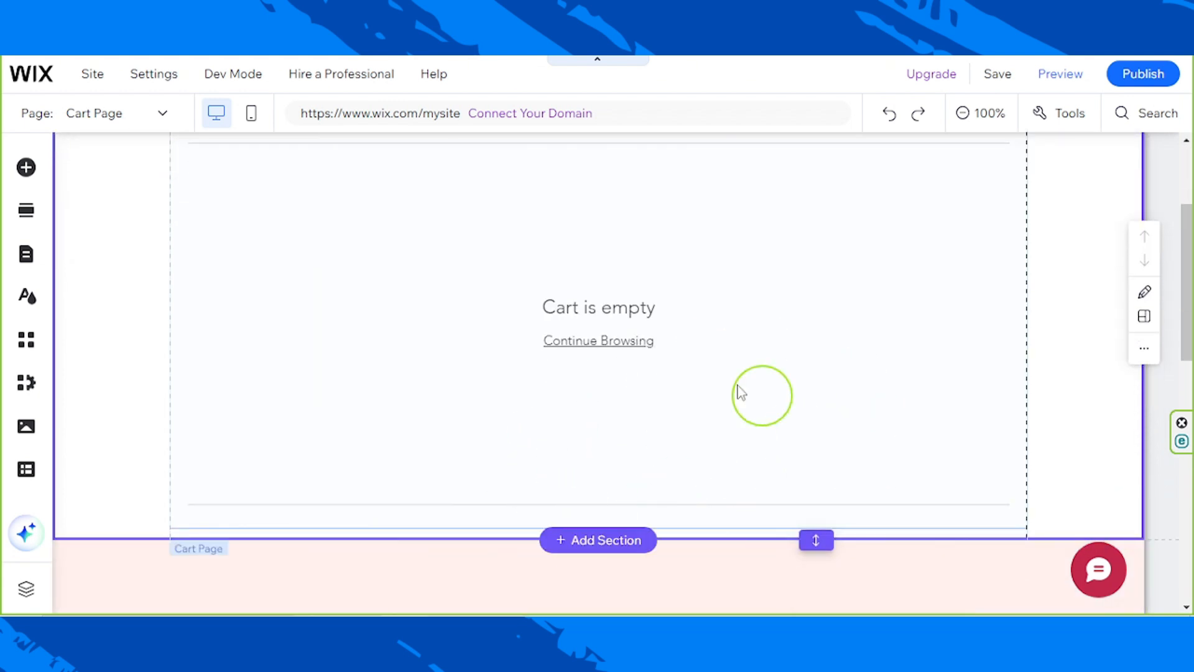
{"action": "scroll", "coordinate": [669, 468], "scroll_direction": "up", "scroll_amount": 3}
{"action": "scroll", "coordinate": [666, 461], "scroll_direction": "down", "scroll_amount": 6}
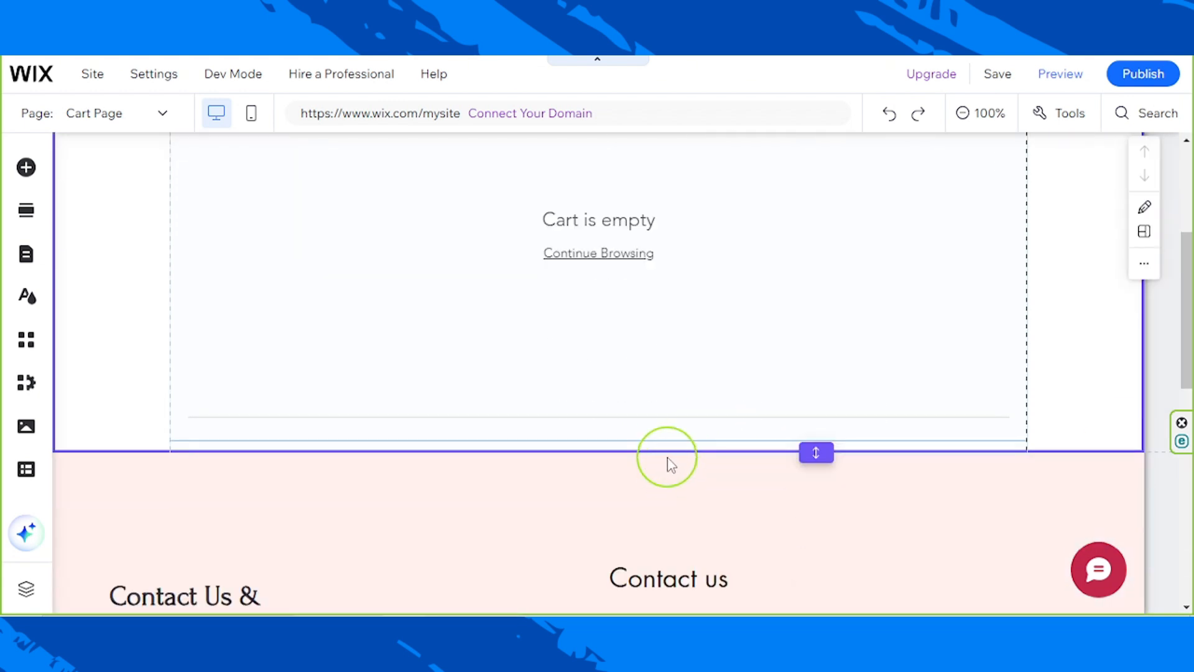
Open the Thank You Page from the Bookings Pages and look over its order confirmation down to the Continue Browsing link
{"action": "scroll", "coordinate": [669, 461], "scroll_direction": "up", "scroll_amount": 4}
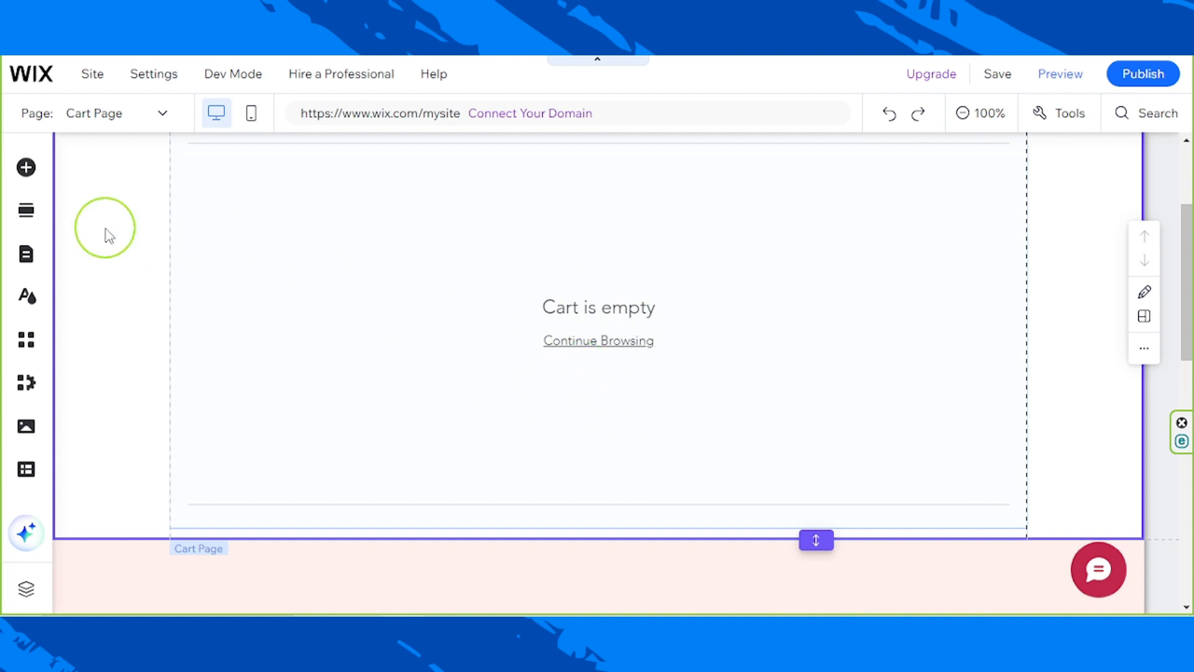
{"action": "left_click", "coordinate": [26, 255]}
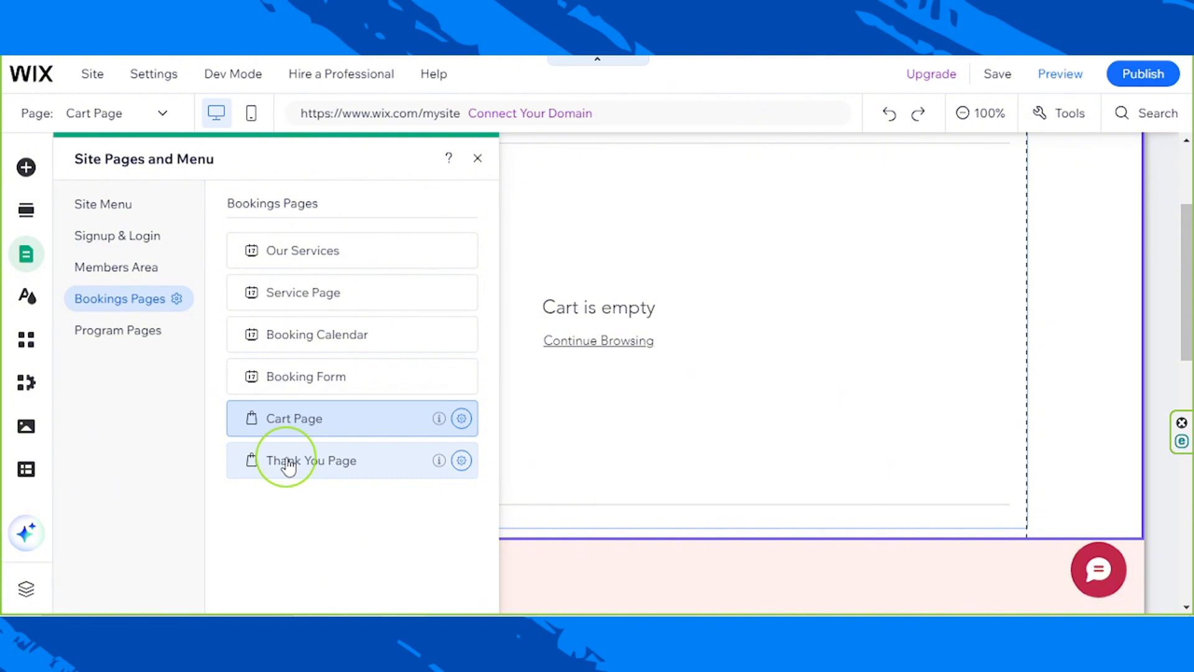
{"action": "left_click", "coordinate": [288, 465]}
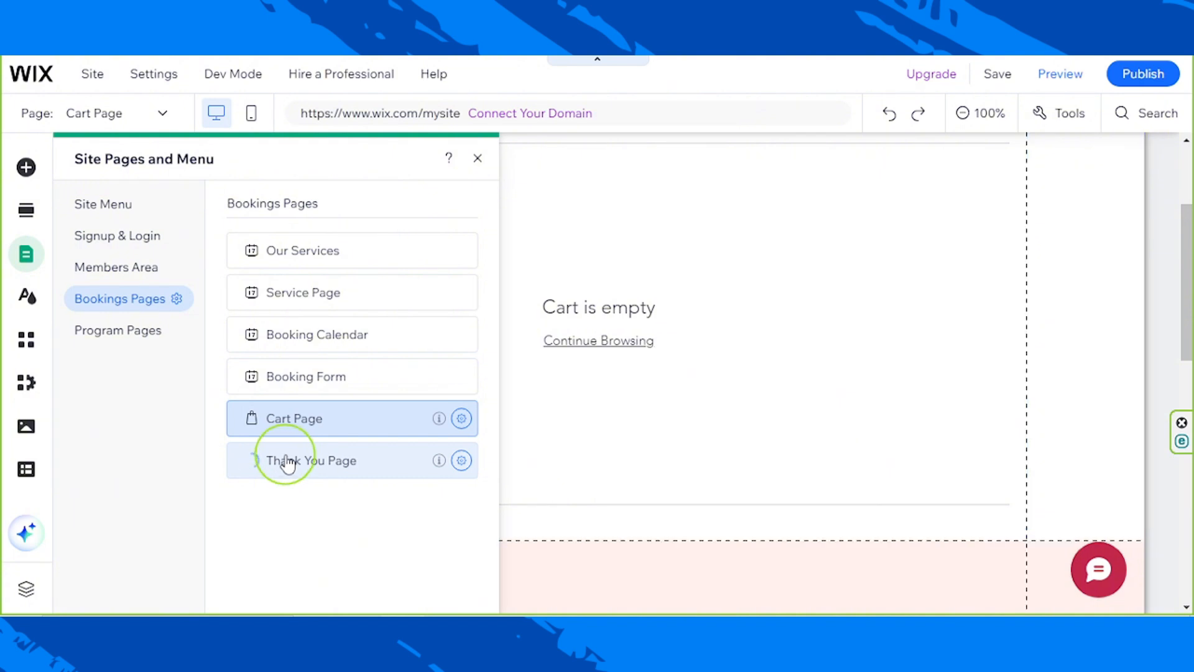
{"action": "left_click", "coordinate": [478, 157]}
{"action": "scroll", "coordinate": [543, 516], "scroll_direction": "down", "scroll_amount": 3}
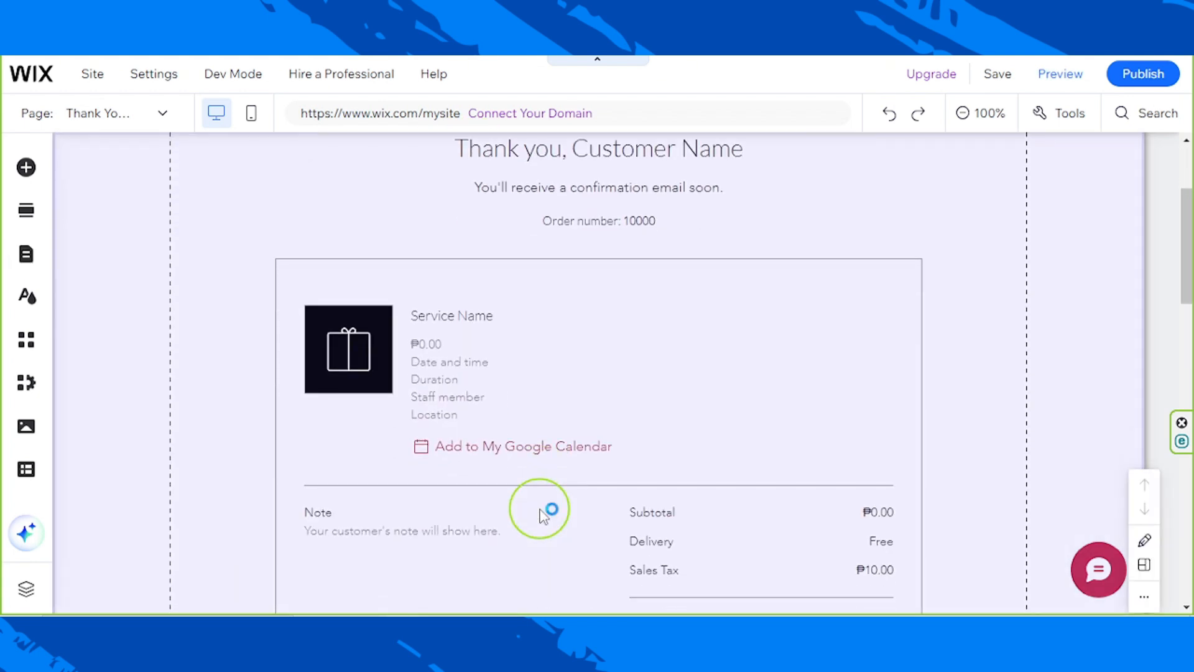
{"action": "scroll", "coordinate": [543, 516], "scroll_direction": "down", "scroll_amount": 3}
{"action": "scroll", "coordinate": [543, 515], "scroll_direction": "down", "scroll_amount": 4}
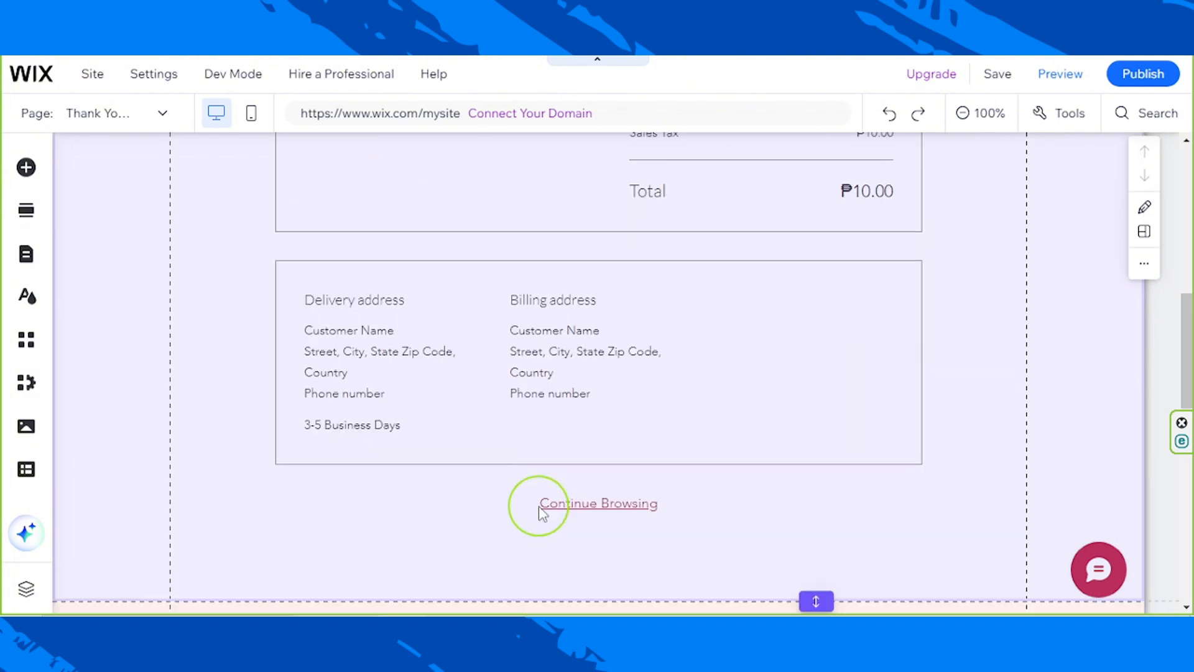
Examine the Thank You Page's service details, customer note, order totals, and delivery and billing address sections
{"action": "scroll", "coordinate": [540, 511], "scroll_direction": "up", "scroll_amount": 10}
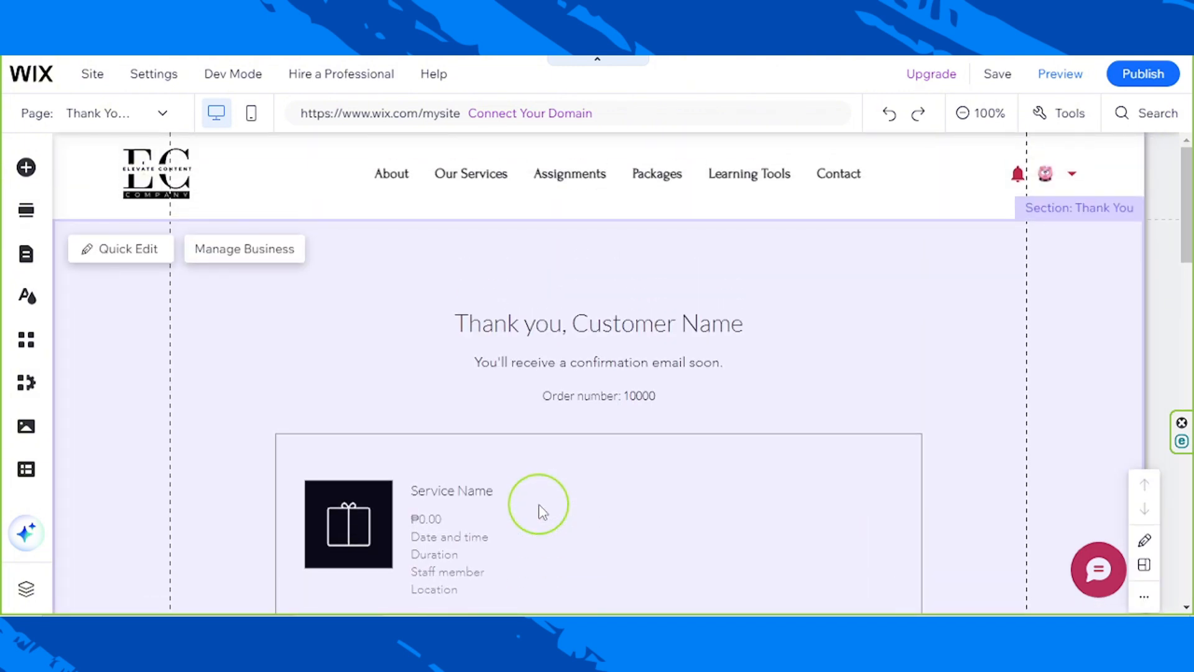
{"action": "scroll", "coordinate": [539, 511], "scroll_direction": "down", "scroll_amount": 10}
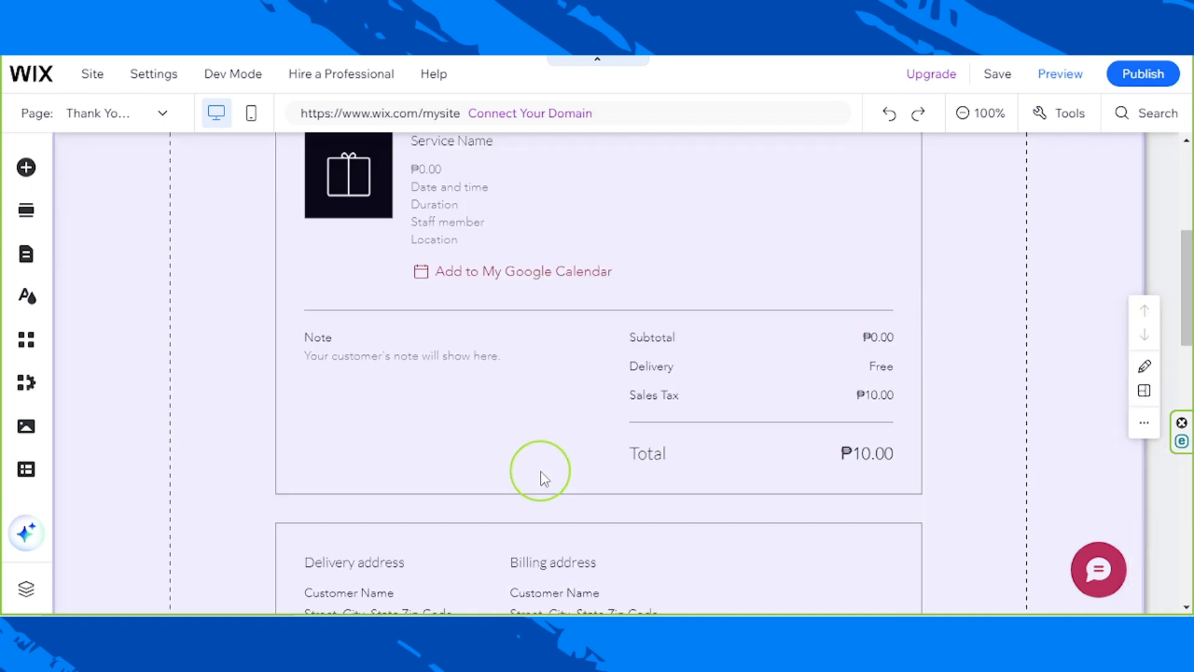
{"action": "scroll", "coordinate": [540, 473], "scroll_direction": "down", "scroll_amount": 3}
{"action": "scroll", "coordinate": [540, 473], "scroll_direction": "up", "scroll_amount": 11}
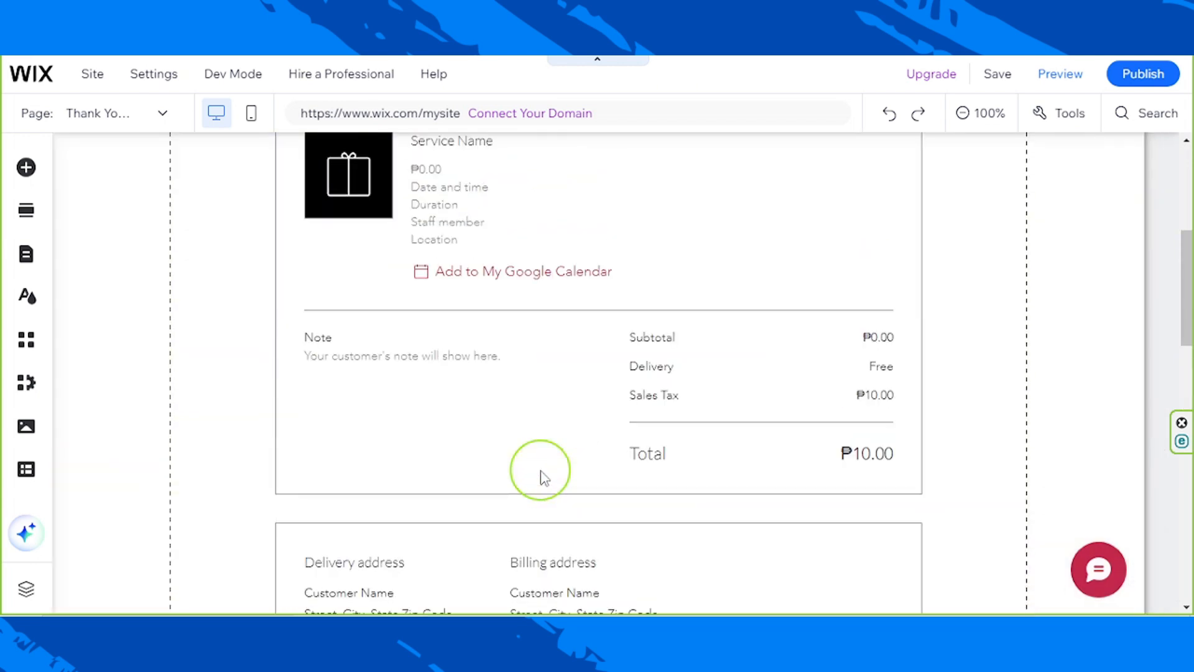
{"action": "scroll", "coordinate": [541, 477], "scroll_direction": "down", "scroll_amount": 4}
{"action": "scroll", "coordinate": [543, 476], "scroll_direction": "down", "scroll_amount": 4}
{"action": "left_click", "coordinate": [542, 476]}
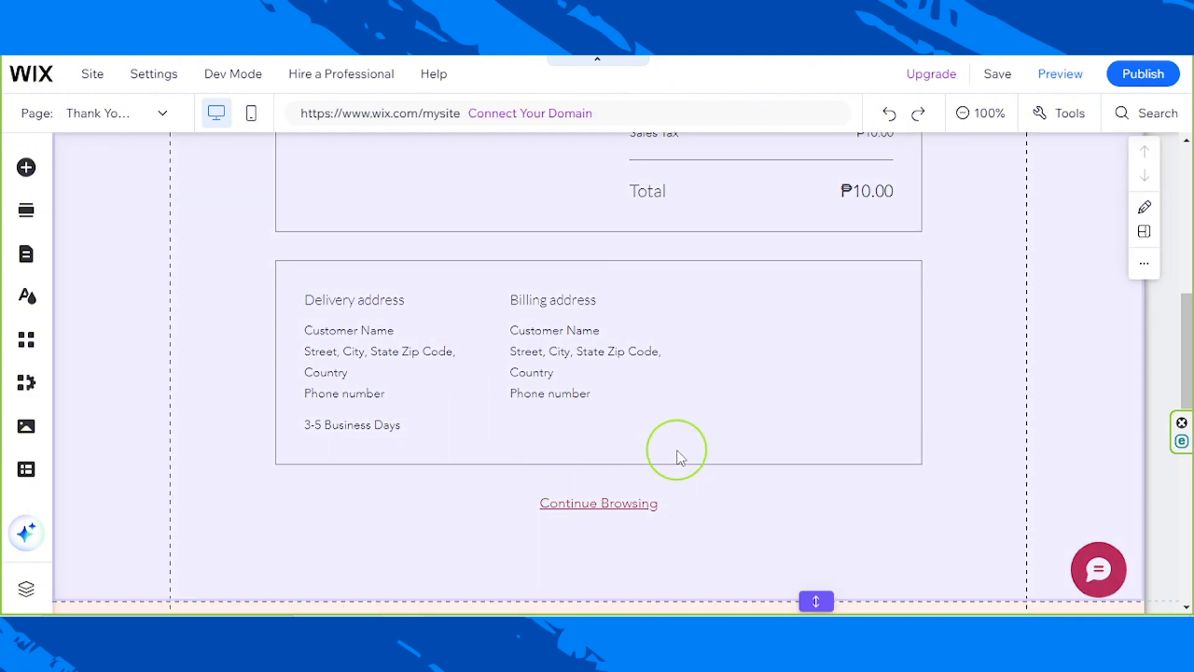
Select the Thank You Page element, review its display, design and text settings, and close them
{"action": "scroll", "coordinate": [679, 457], "scroll_direction": "up", "scroll_amount": 4}
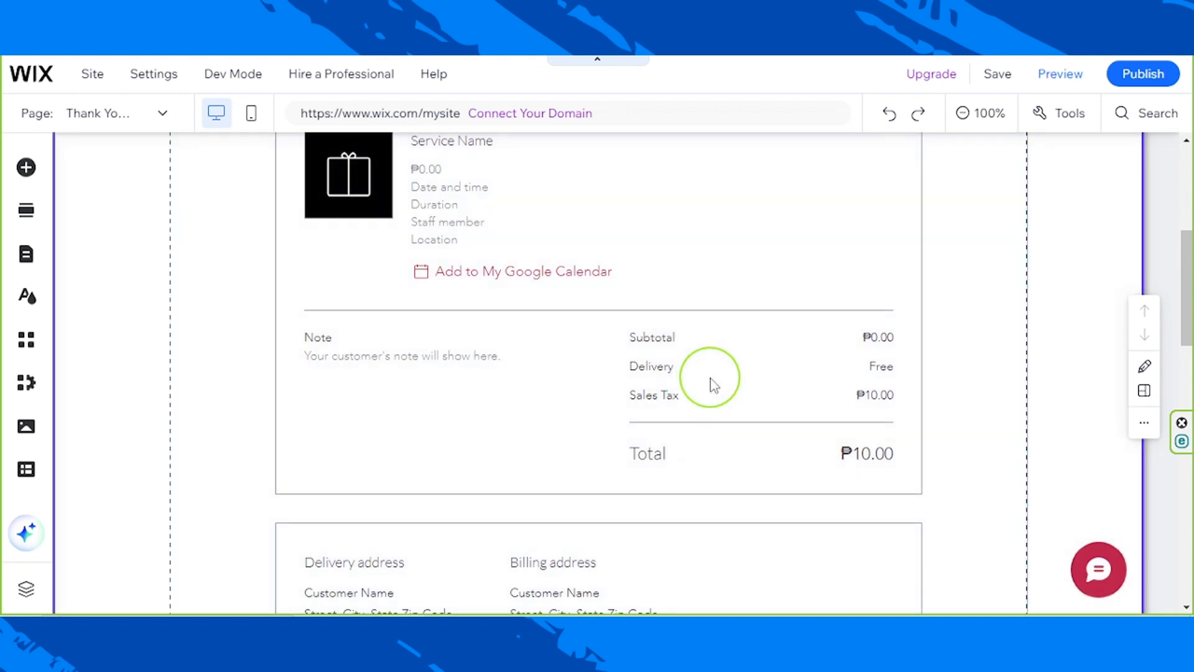
{"action": "scroll", "coordinate": [714, 384], "scroll_direction": "up", "scroll_amount": 4}
{"action": "left_click", "coordinate": [712, 376]}
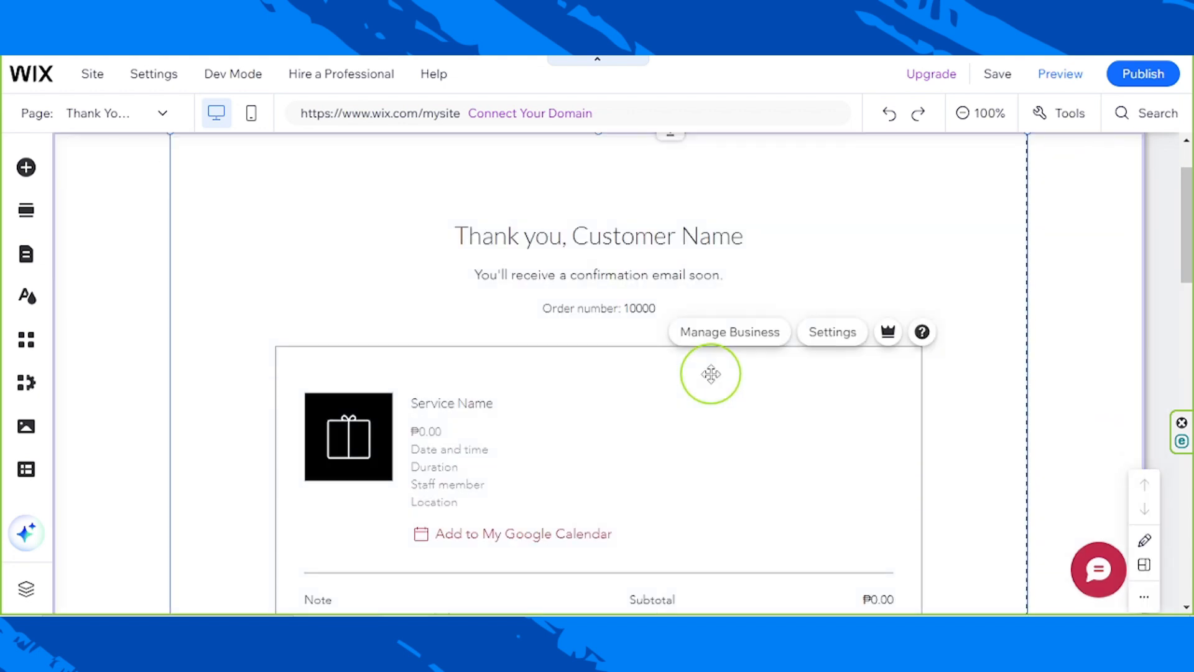
{"action": "left_click", "coordinate": [814, 336]}
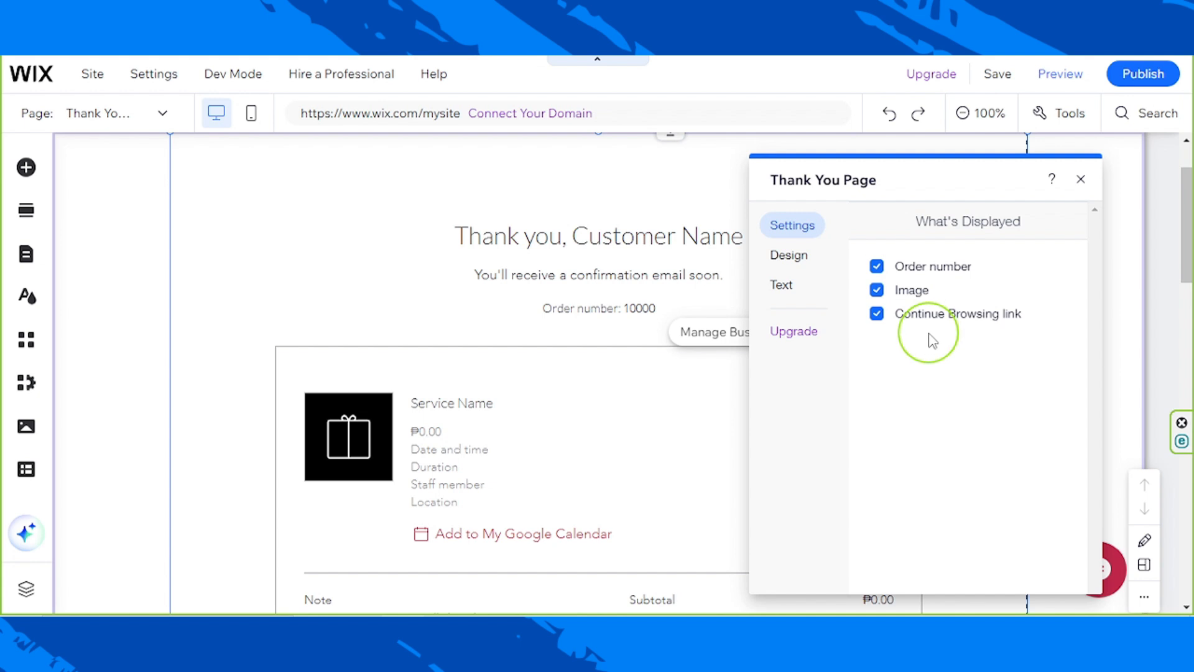
{"action": "left_click", "coordinate": [781, 255]}
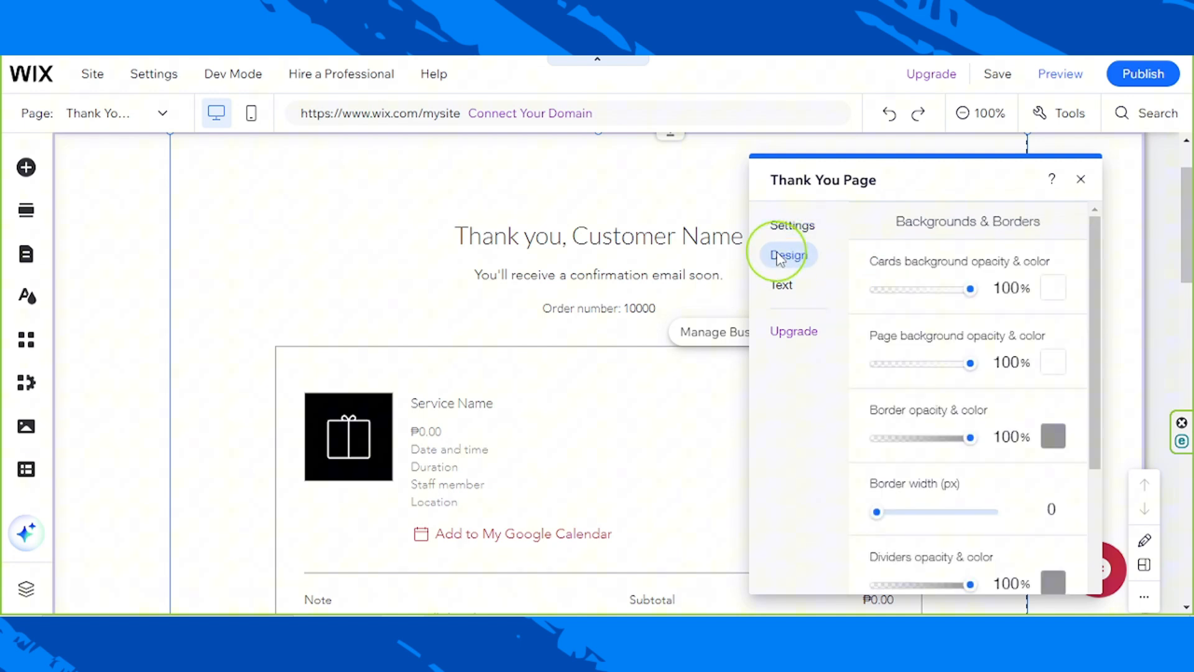
{"action": "left_click", "coordinate": [781, 285]}
{"action": "scroll", "coordinate": [914, 392], "scroll_direction": "down", "scroll_amount": 10}
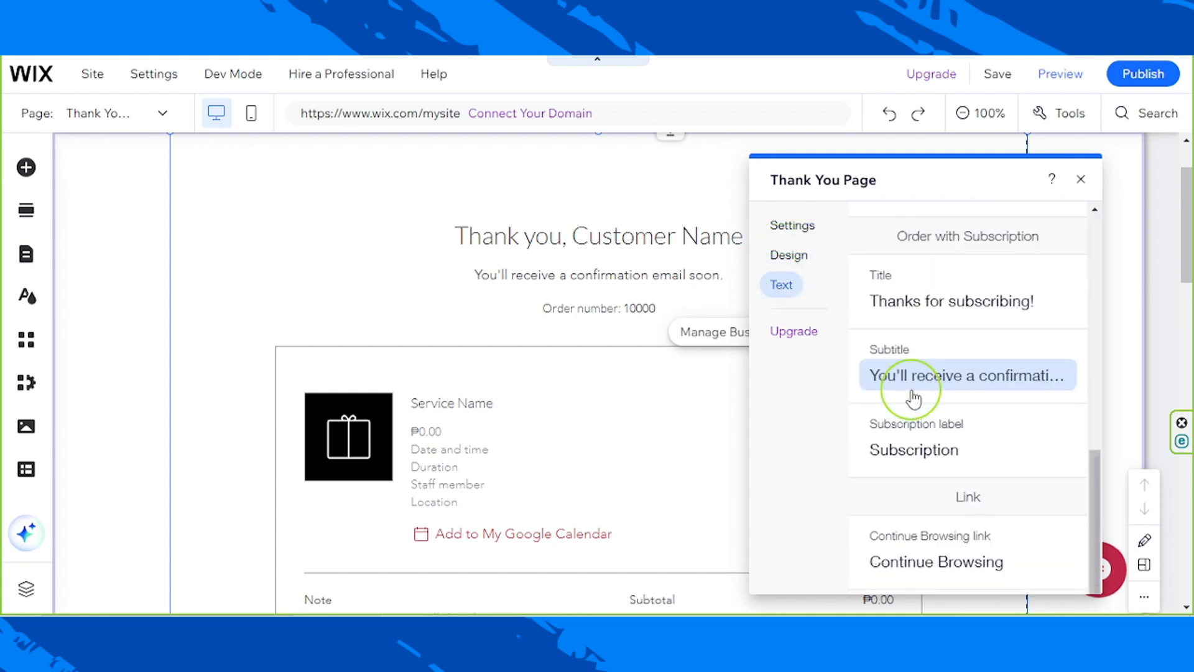
{"action": "scroll", "coordinate": [911, 396], "scroll_direction": "up", "scroll_amount": 10}
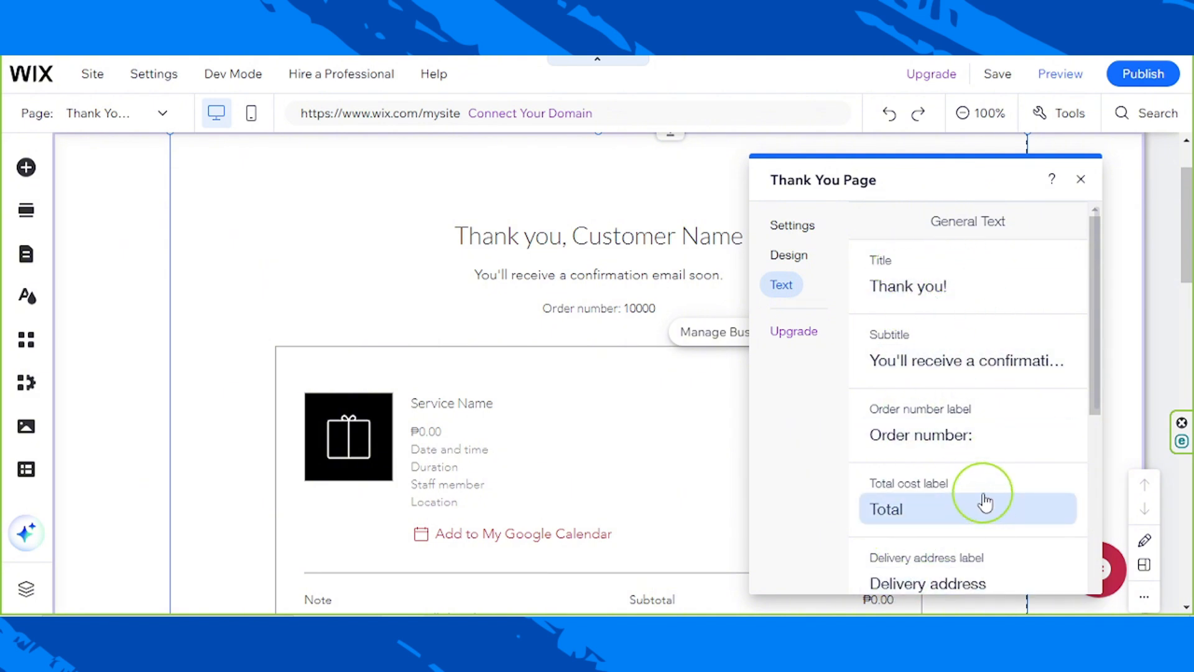
{"action": "left_click", "coordinate": [1081, 179]}
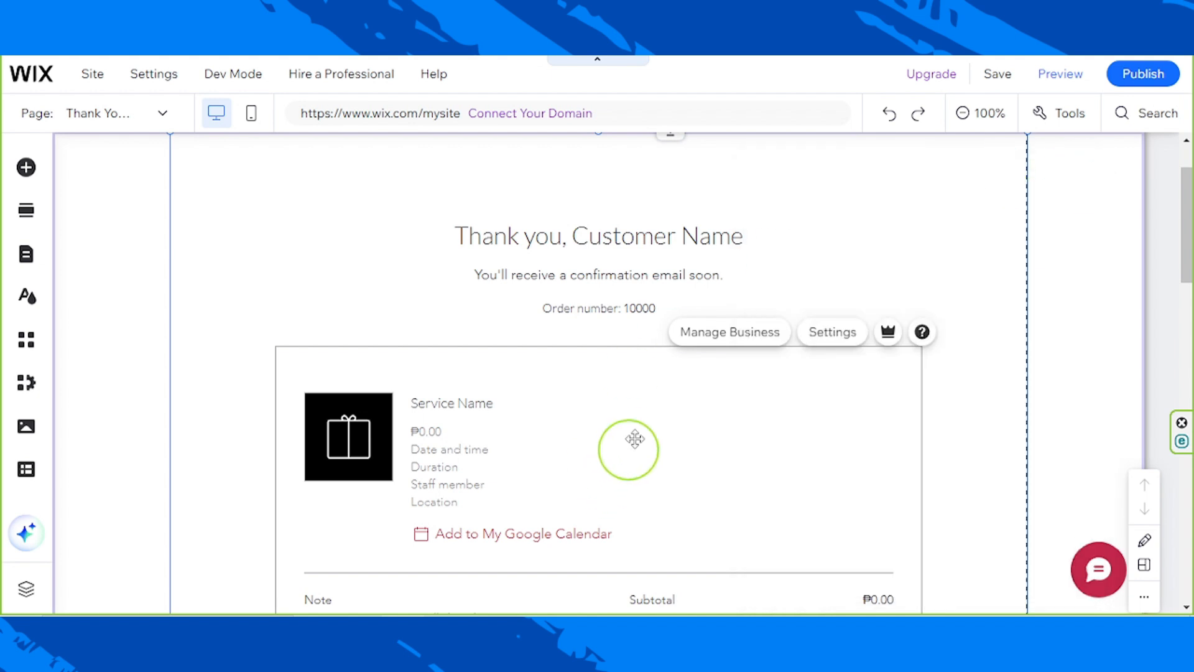